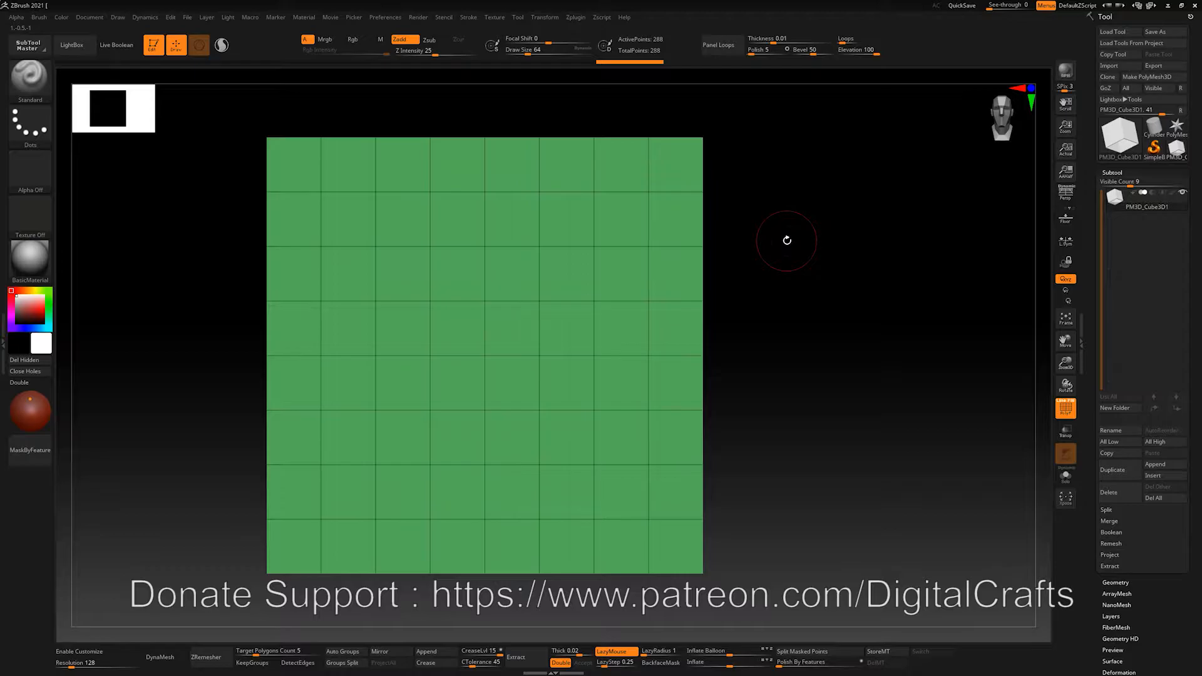
# Step: Select the IMM Basic insert-mesh brush
pyautogui.press(',')
pyautogui.press('b')
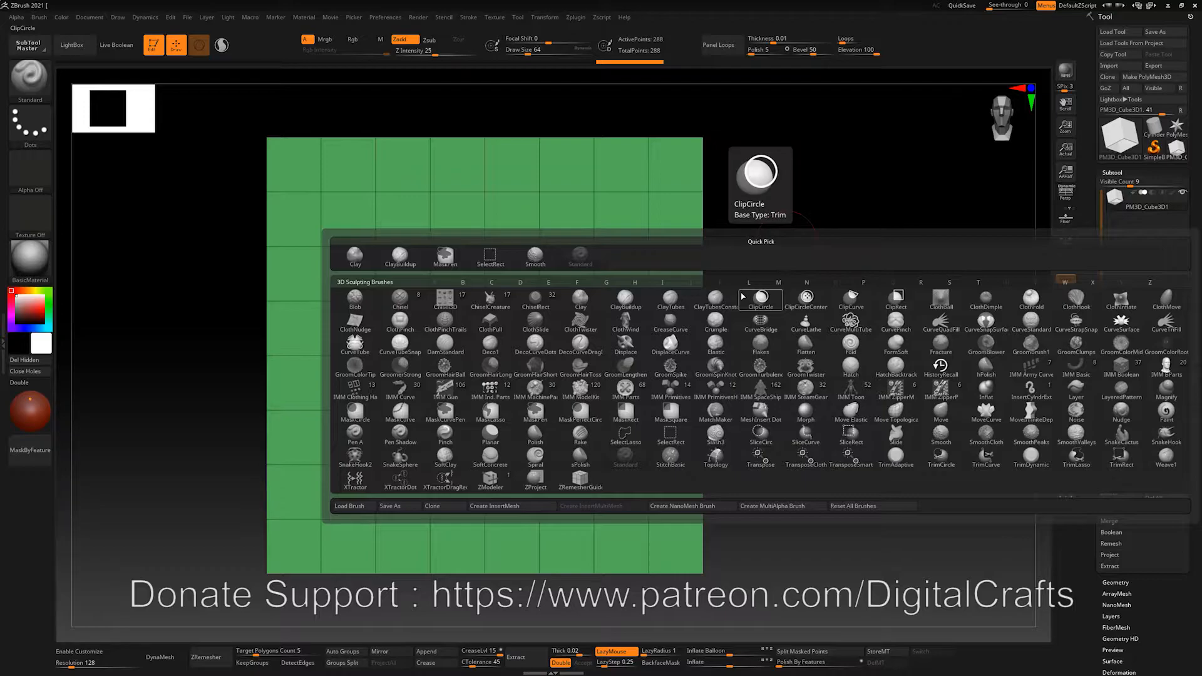
pyautogui.press('i')
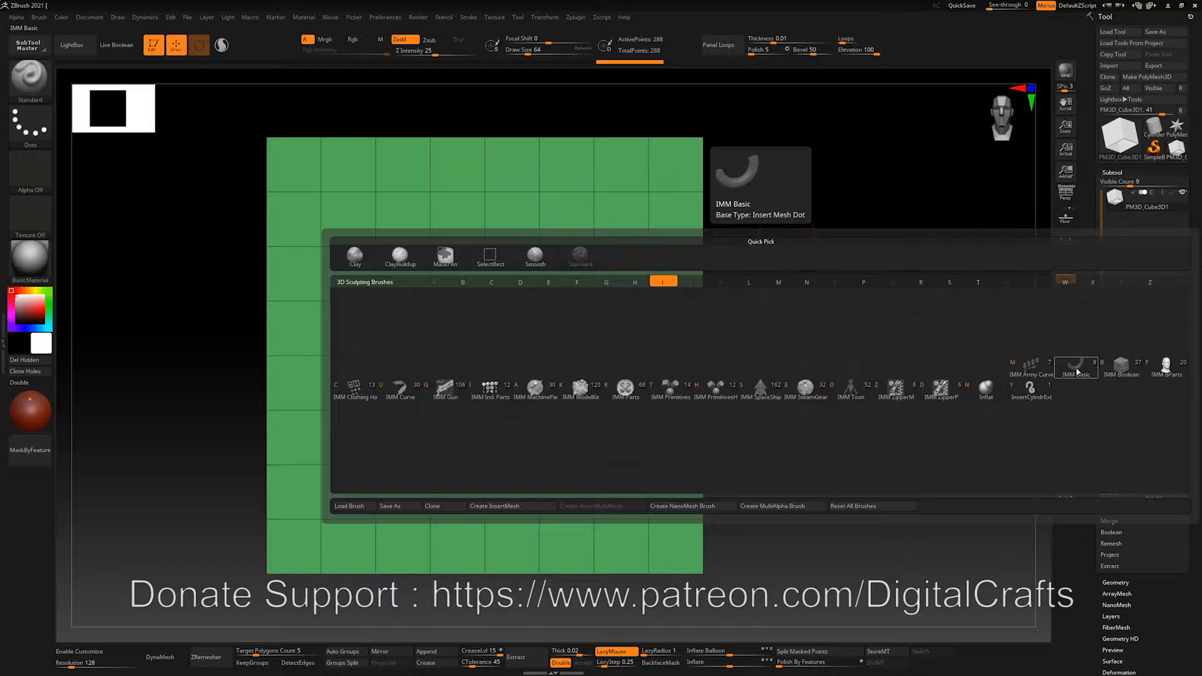
pyautogui.click(1076, 369)
pyautogui.moveTo(797, 276); pyautogui.dragTo(779, 288)
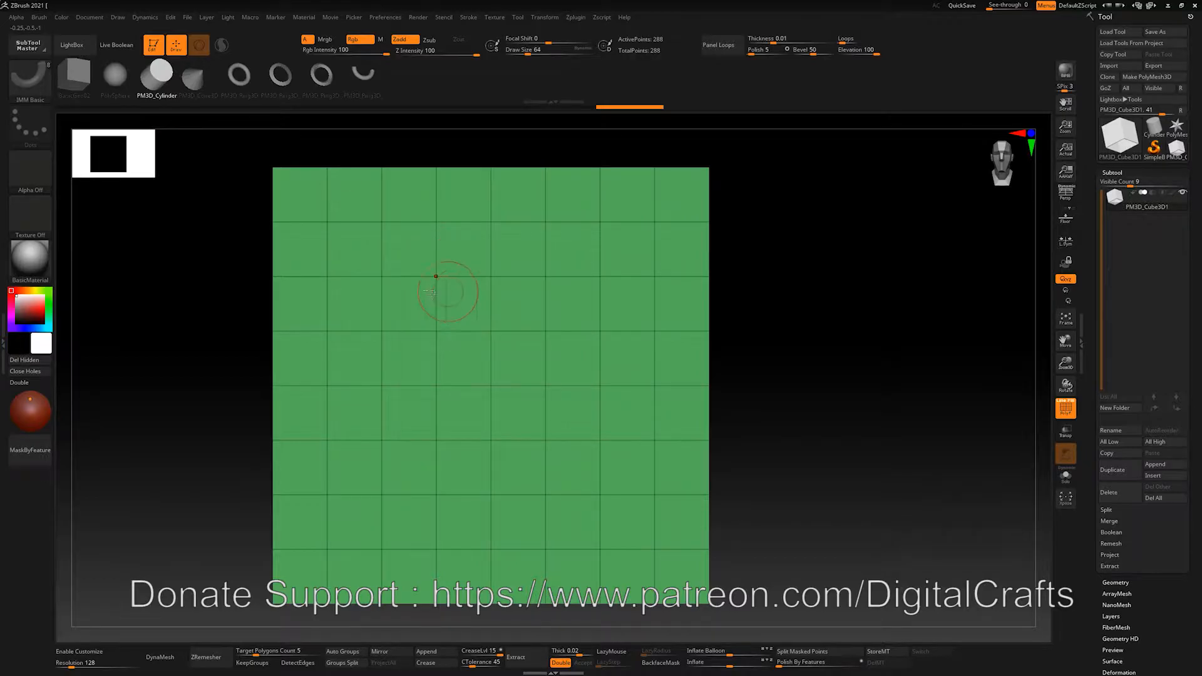
# Step: Try inserting several large cylinder meshes on the cube's front face
pyautogui.moveTo(381, 276); pyautogui.dragTo(728, 482)
pyautogui.moveTo(826, 385)
pyautogui.mouseDown()
pyautogui.moveTo(817, 369)
pyautogui.moveTo(574, 402)
pyautogui.mouseUp()
pyautogui.press('ctrl')
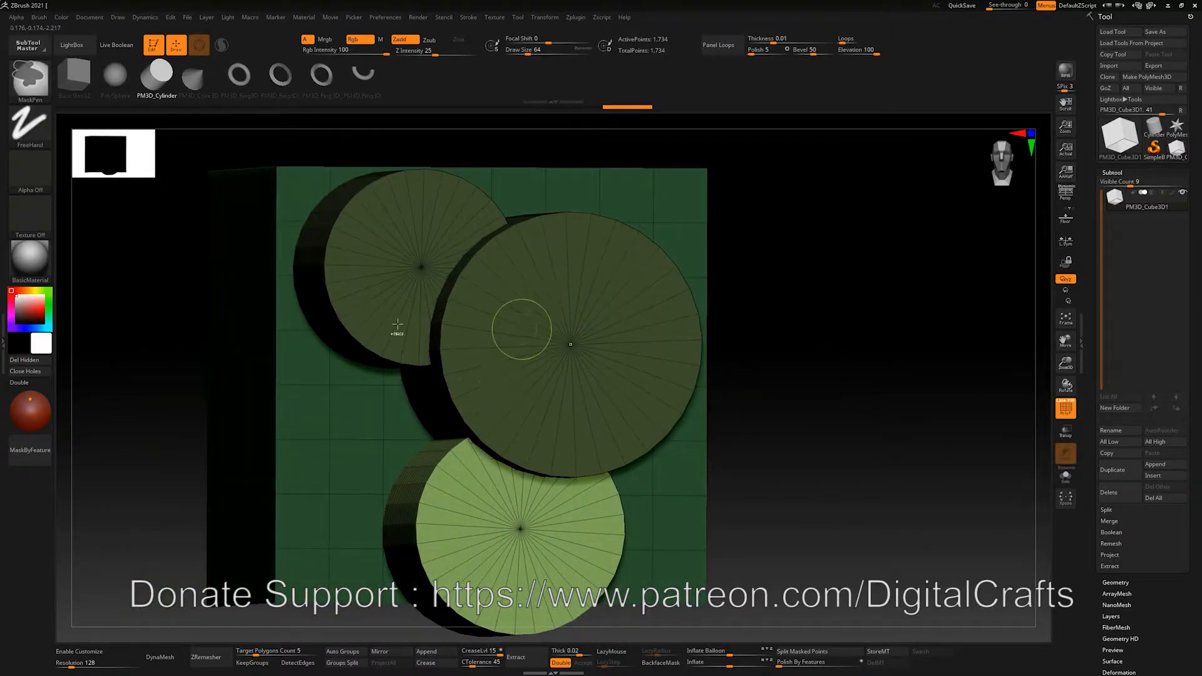
pyautogui.hotkey('ctrl', 'z')
pyautogui.hotkey('ctrl', 'z')
pyautogui.hotkey('ctrl', 'z')
pyautogui.hotkey('ctrl', 'z')
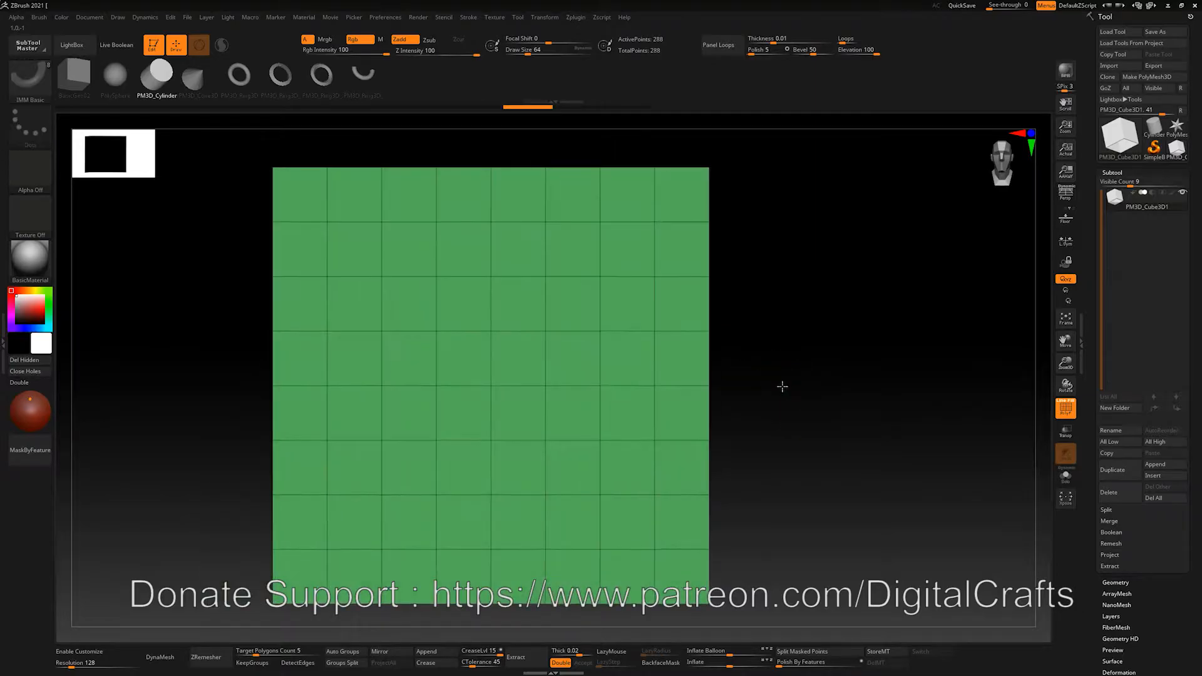
# Step: Create a NanoMesh brush from the IMM Basic brush and accept the Dynamic Draw Size note
pyautogui.moveTo(783, 370); pyautogui.dragTo(783, 374)
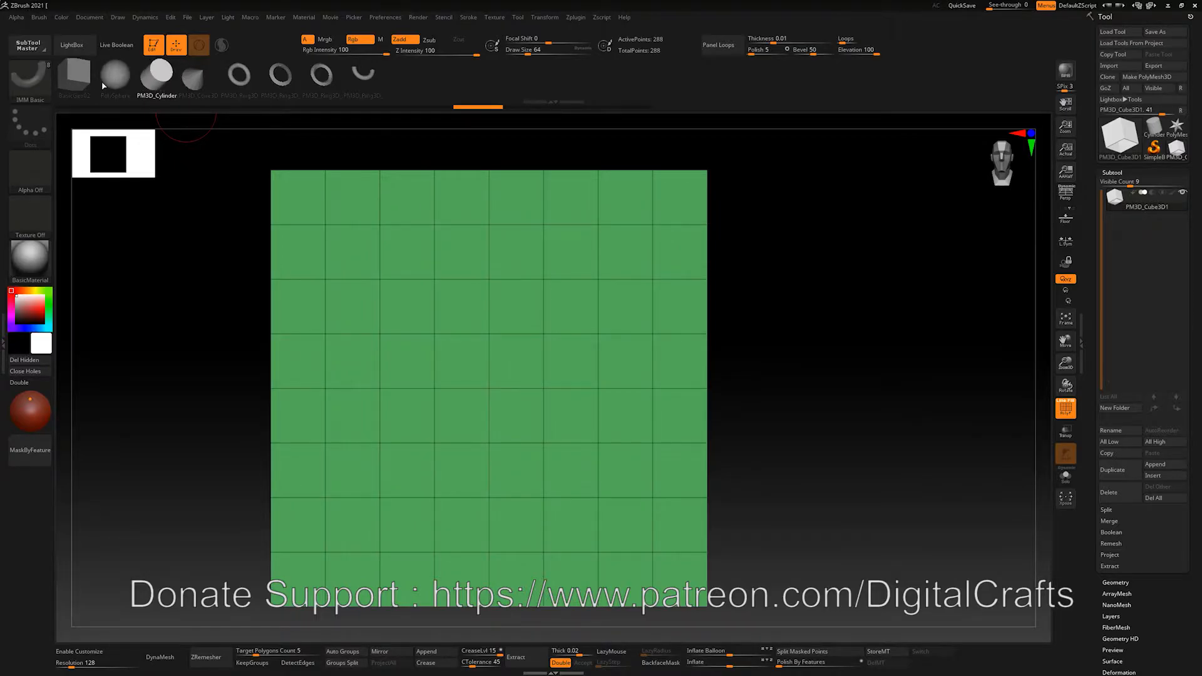
pyautogui.click(38, 17)
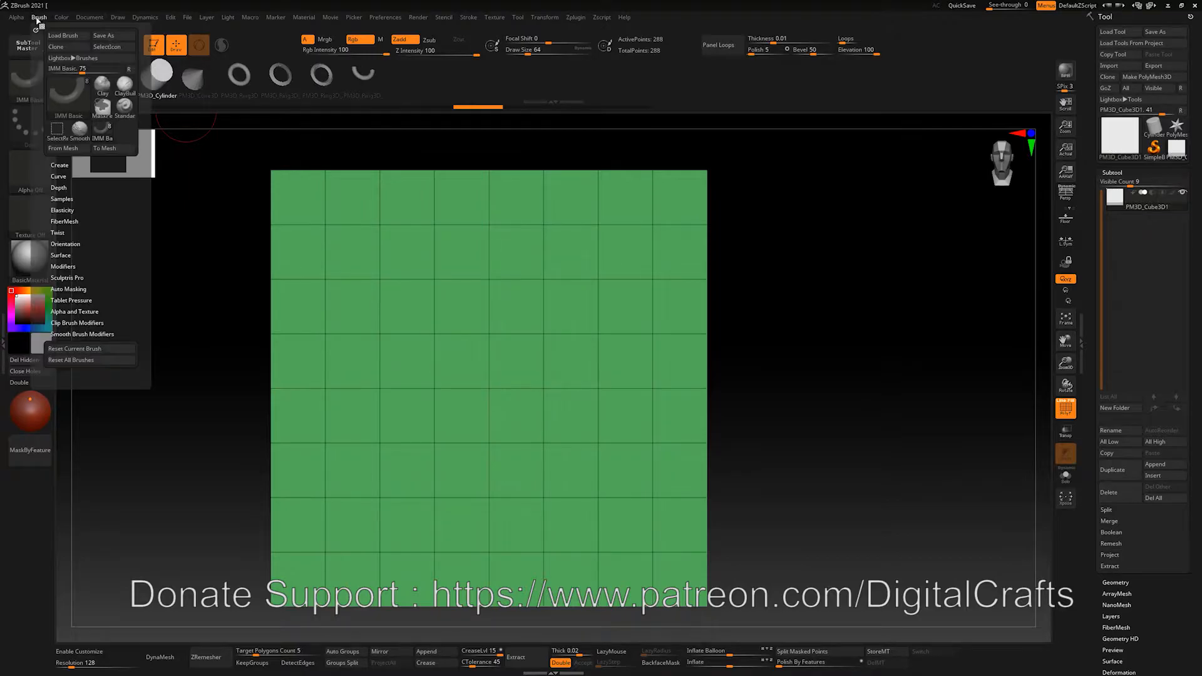
pyautogui.click(59, 166)
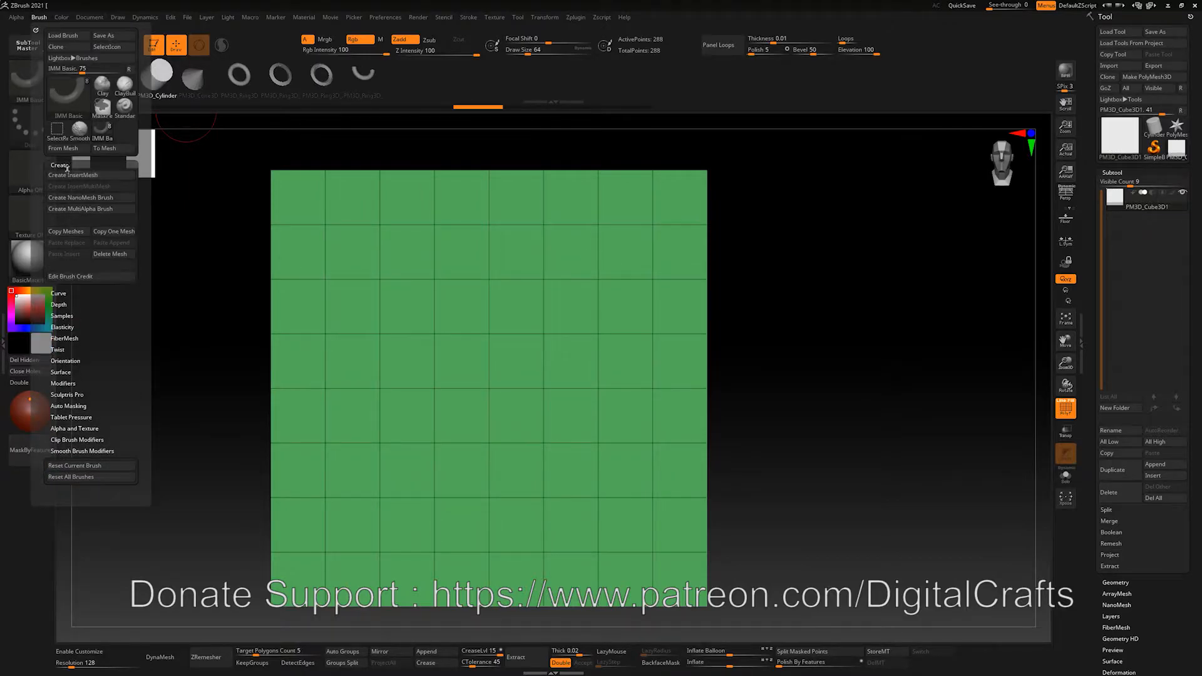
pyautogui.click(88, 197)
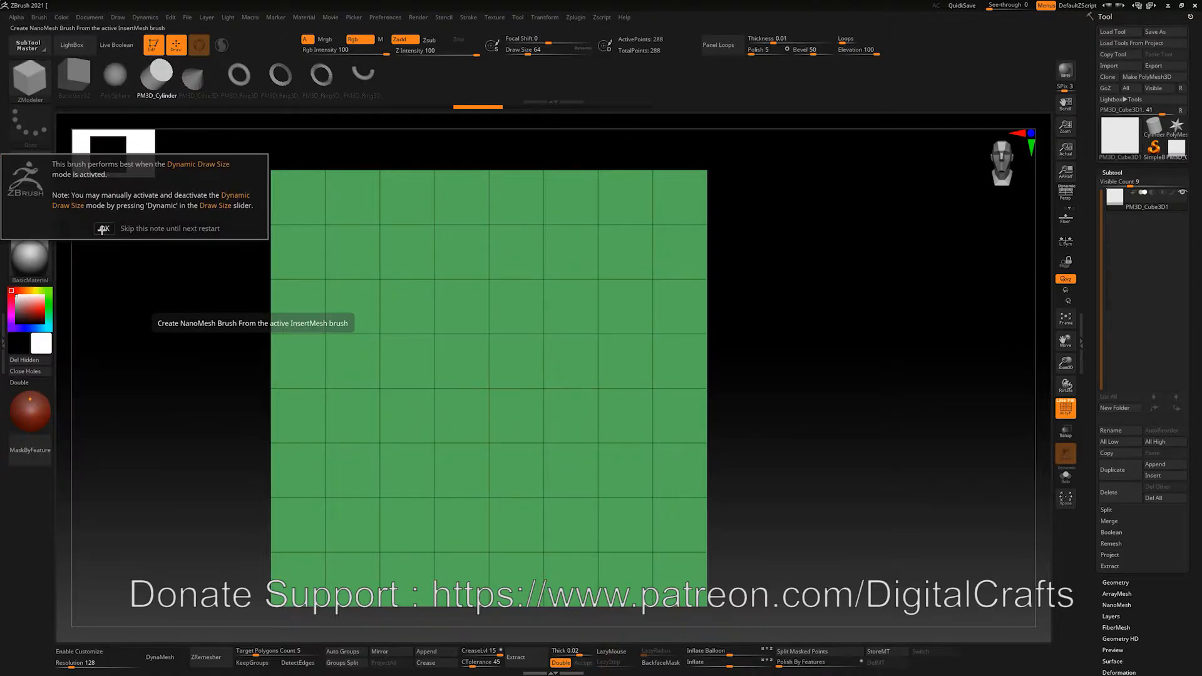
pyautogui.click(103, 229)
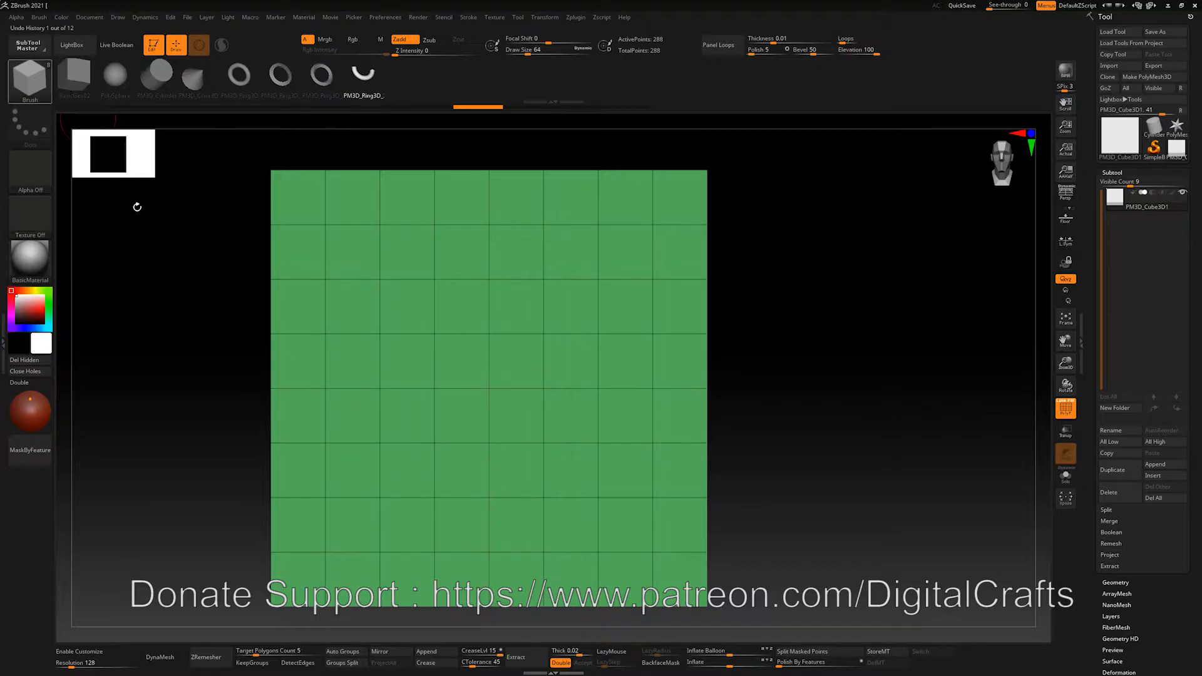
# Step: Try inserting a half-ring NanoMesh on a single polygon of the front face and open the NanoMesh settings
pyautogui.moveTo(406, 250); pyautogui.dragTo(478, 257)
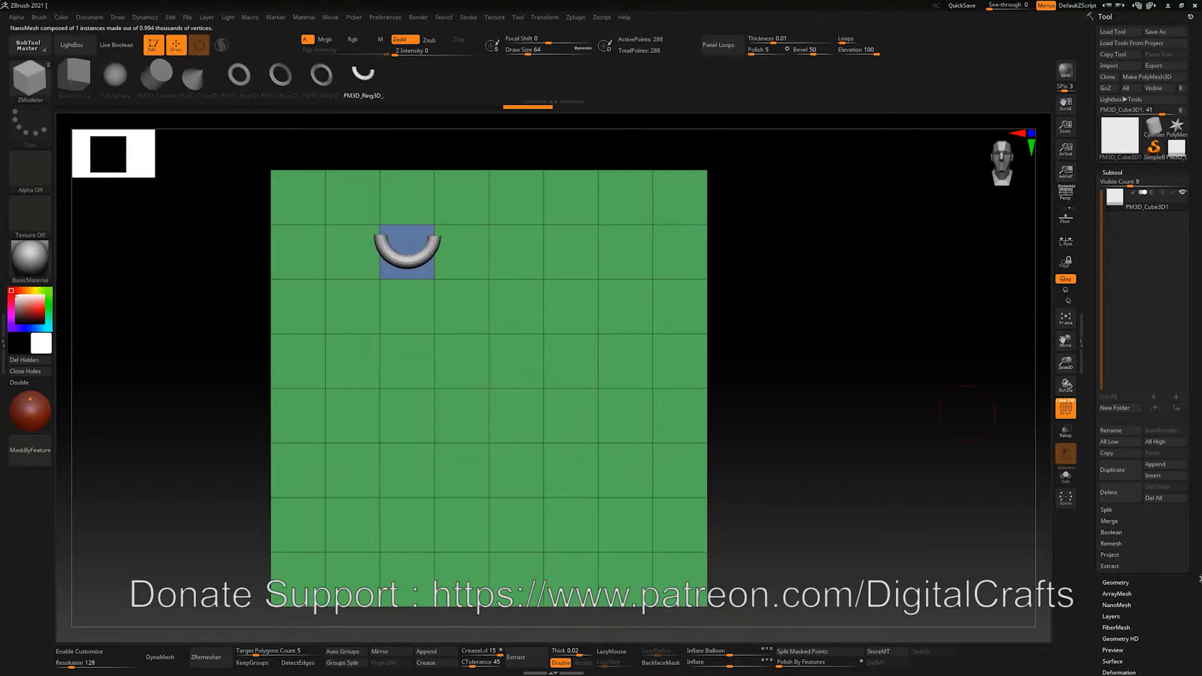
pyautogui.scroll(-5, 1125, 451)
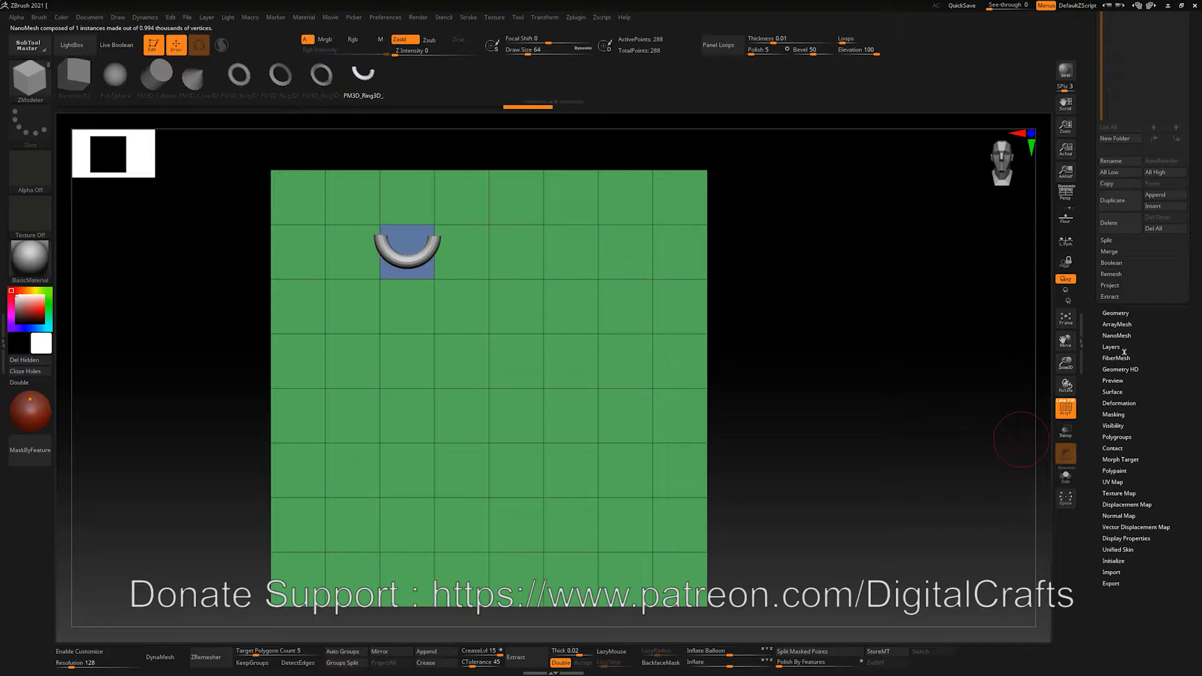
pyautogui.click(1117, 336)
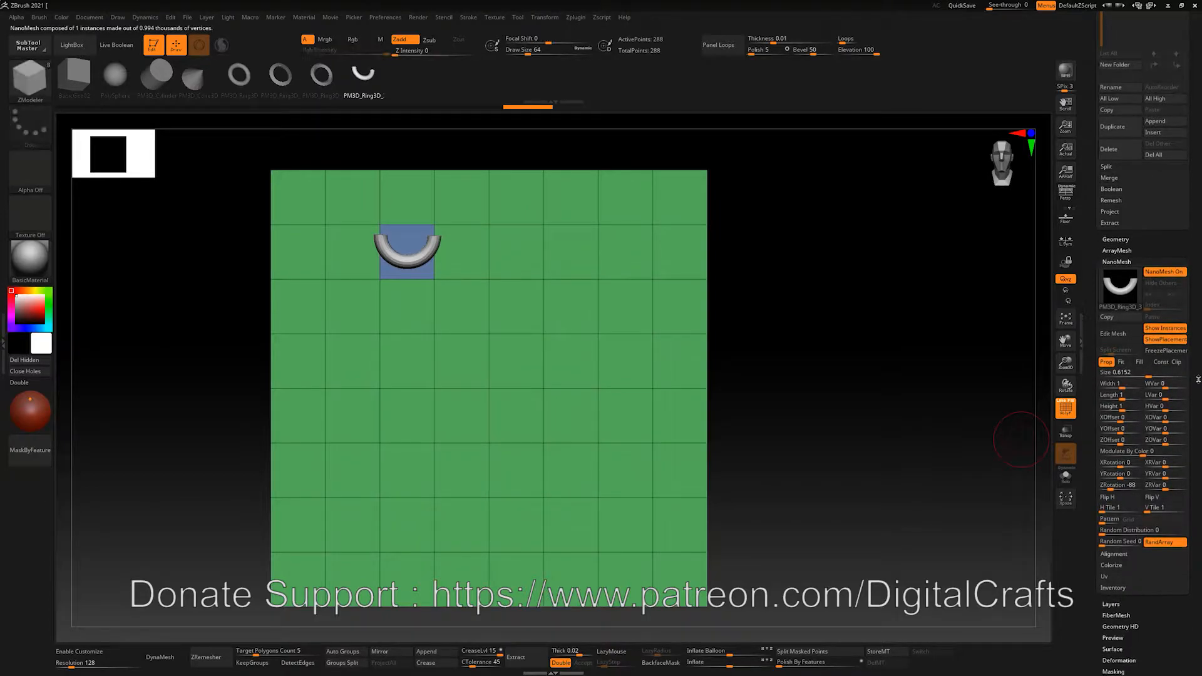
pyautogui.keyDown('alt'); pyautogui.moveTo(835, 381); pyautogui.dragTo(837, 384); pyautogui.keyUp('alt')
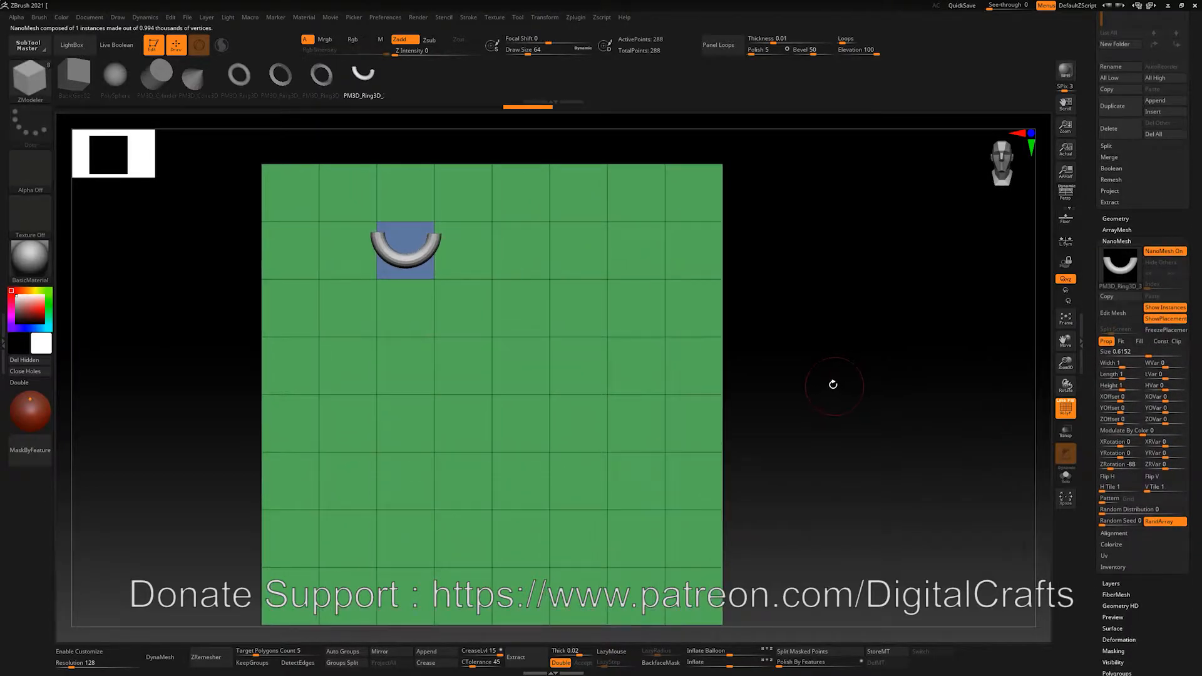
pyautogui.hotkey('ctrl', 'z')
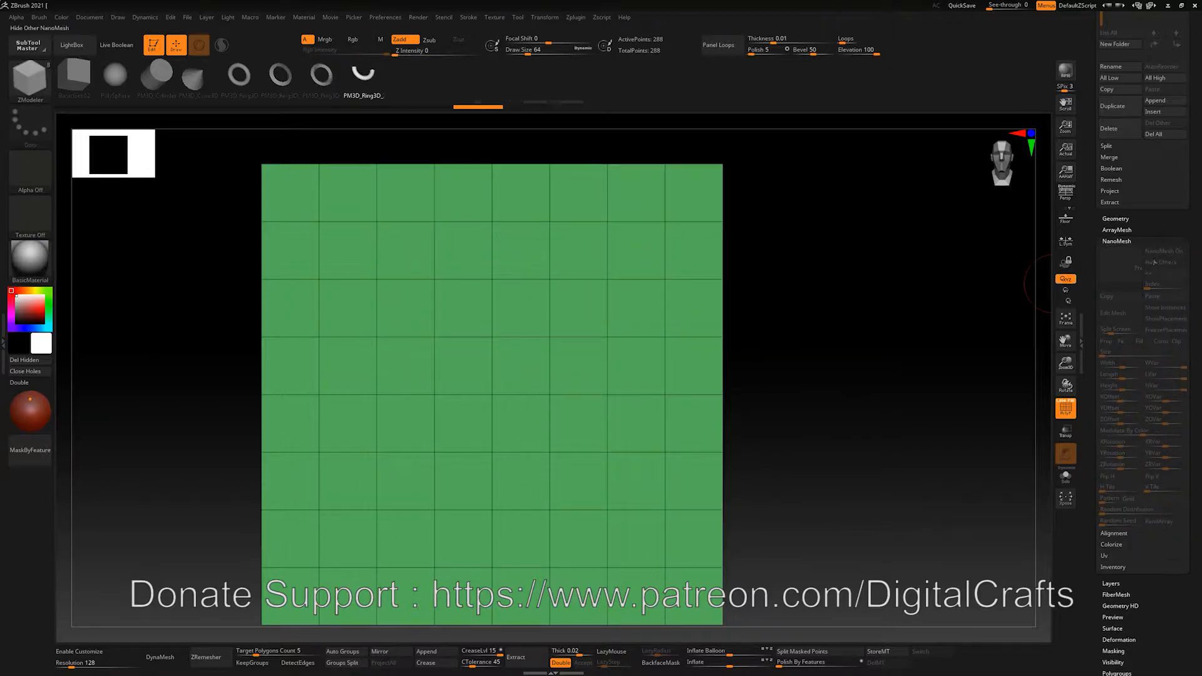
# Step: Try a half-ring NanoMesh on one front-face polygon at size about 0.39 and width about 0.93, adjusting its rotation and tiling
pyautogui.moveTo(462, 250)
pyautogui.mouseDown()
pyautogui.moveTo(543, 293)
pyautogui.moveTo(549, 273)
pyautogui.mouseUp()
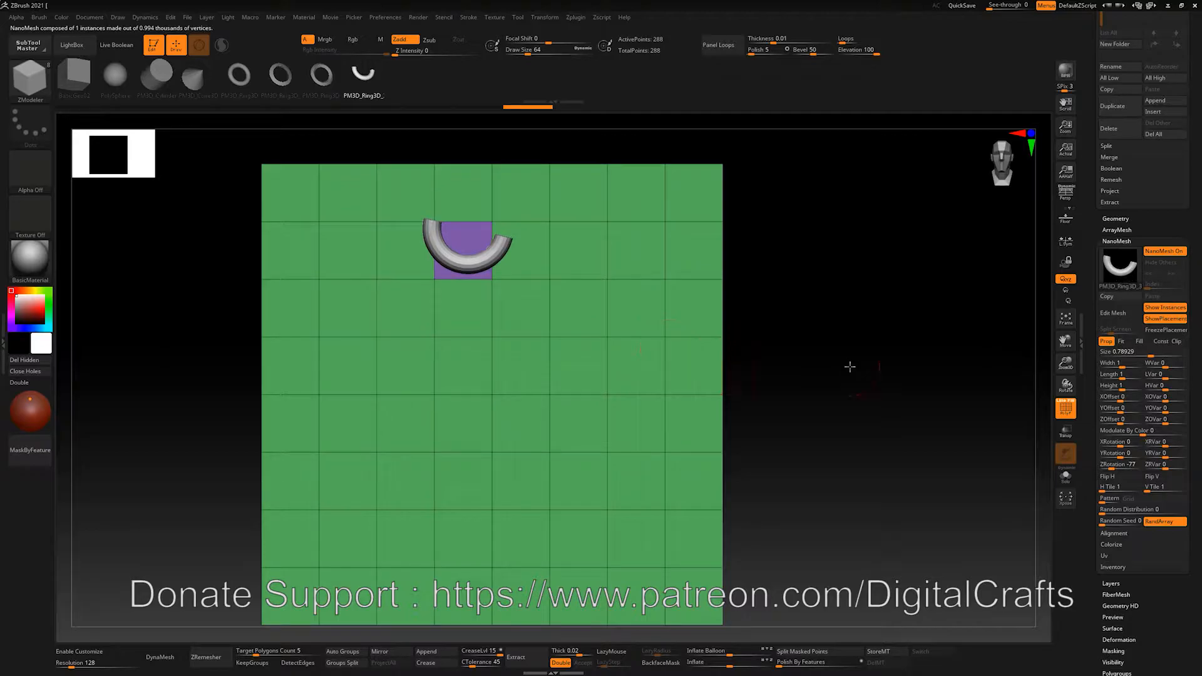
pyautogui.keyDown('alt'); pyautogui.moveTo(851, 366); pyautogui.dragTo(836, 356); pyautogui.keyUp('alt')
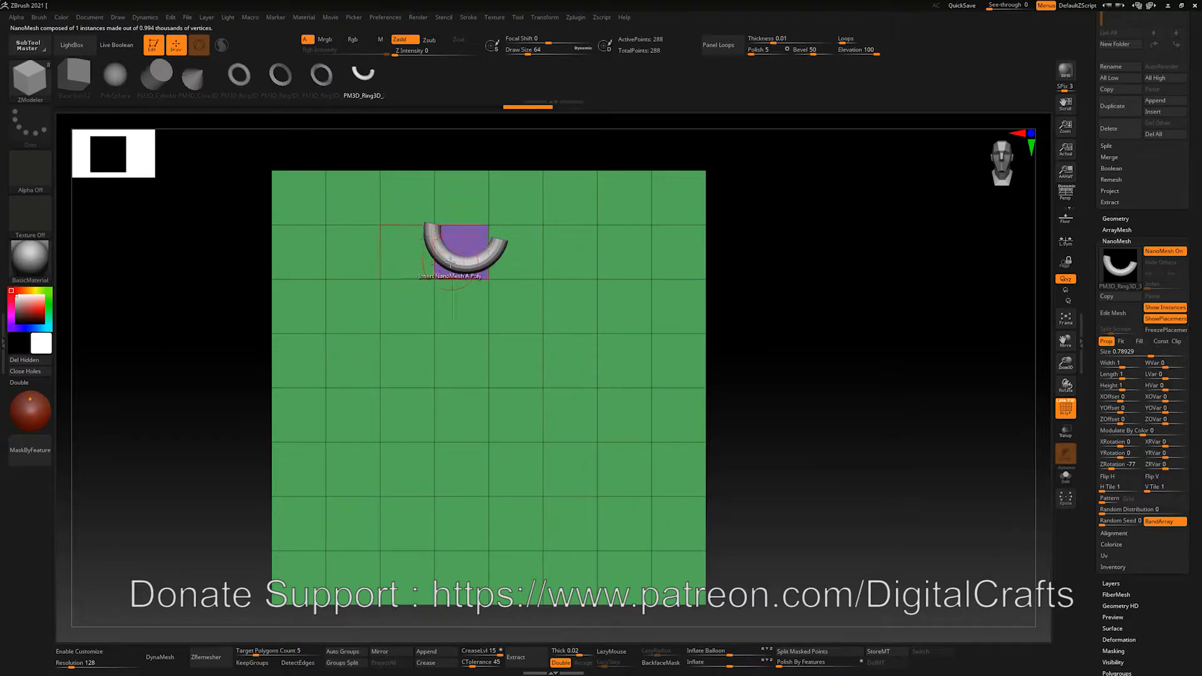
pyautogui.click(1120, 354)
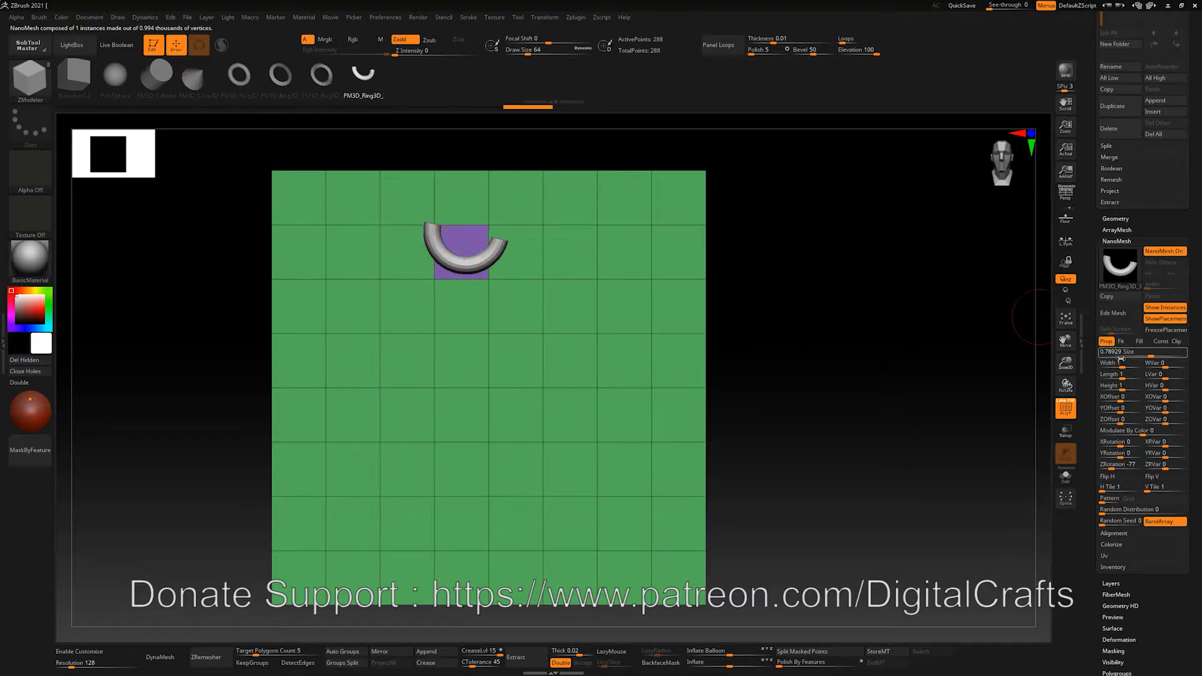
pyautogui.moveTo(1135, 355); pyautogui.dragTo(1127, 355)
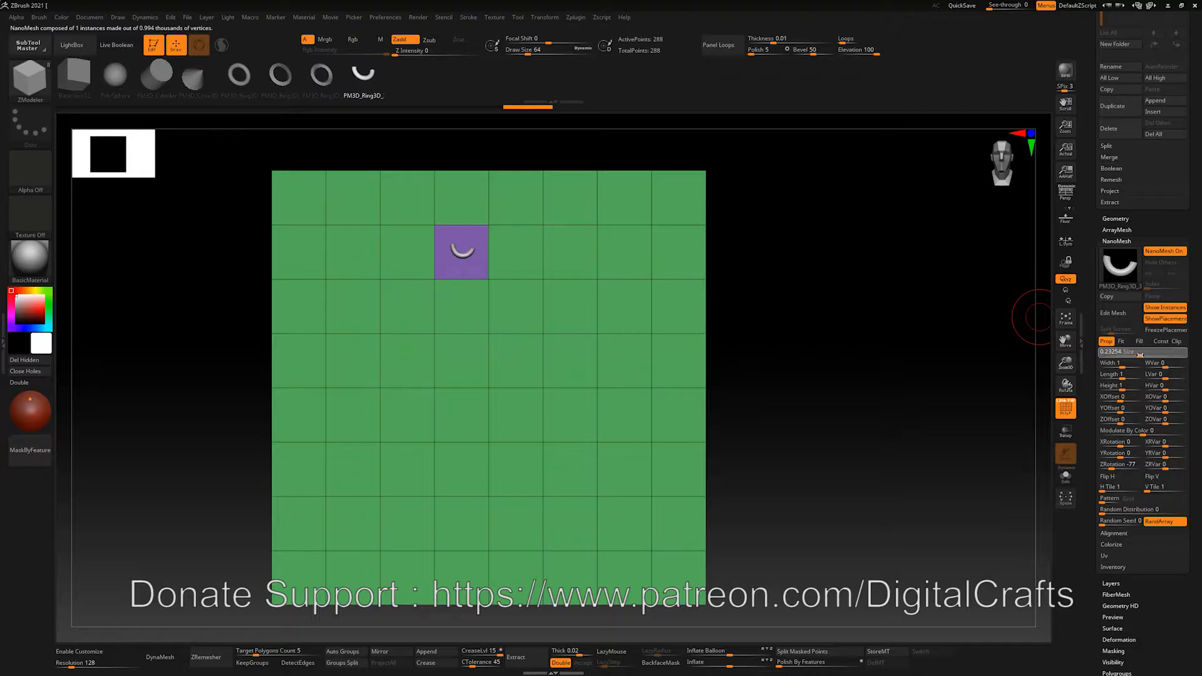
pyautogui.moveTo(1146, 355); pyautogui.dragTo(1124, 366)
pyautogui.click(1114, 463)
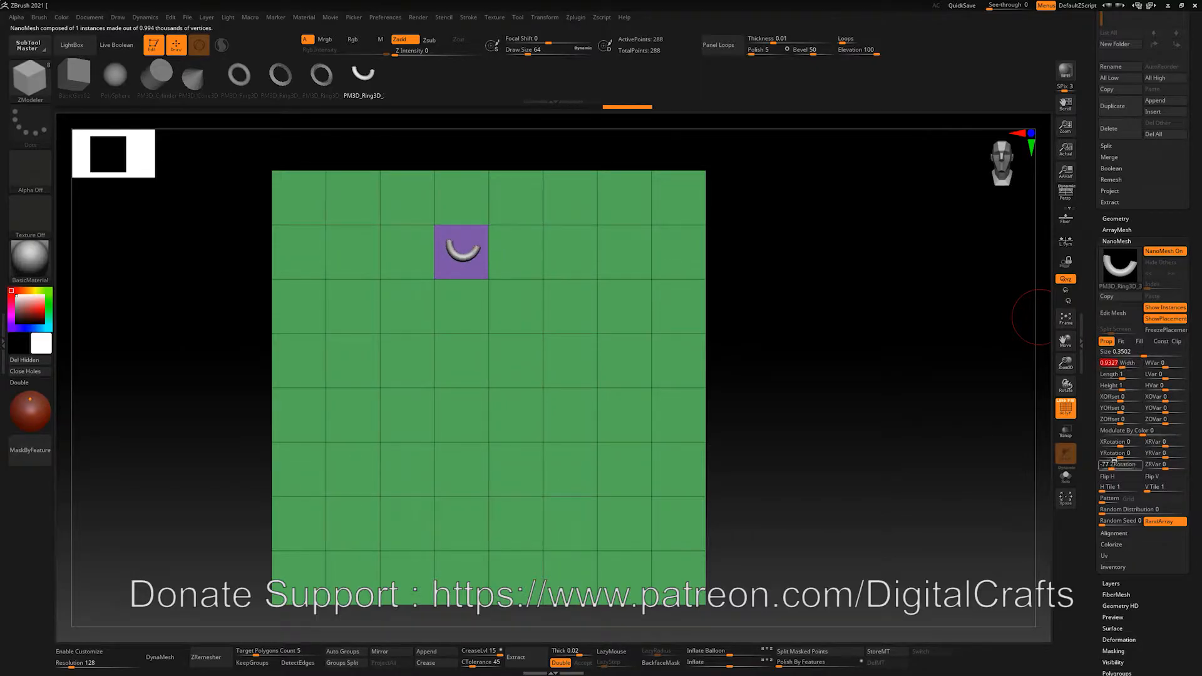
pyautogui.moveTo(1114, 487); pyautogui.dragTo(1154, 490)
# Step: Undo the NanoMesh adjustments and the single-polygon insertion
pyautogui.keyDown('ctrl'); pyautogui.moveTo(872, 312); pyautogui.dragTo(790, 256, button='right'); pyautogui.keyUp('ctrl')
pyautogui.hotkey('ctrl', 'z')
pyautogui.hotkey('ctrl', 'z')
pyautogui.hotkey('ctrl', 'z')
pyautogui.hotkey('ctrl', 'z')
pyautogui.hotkey('ctrl', 'z')
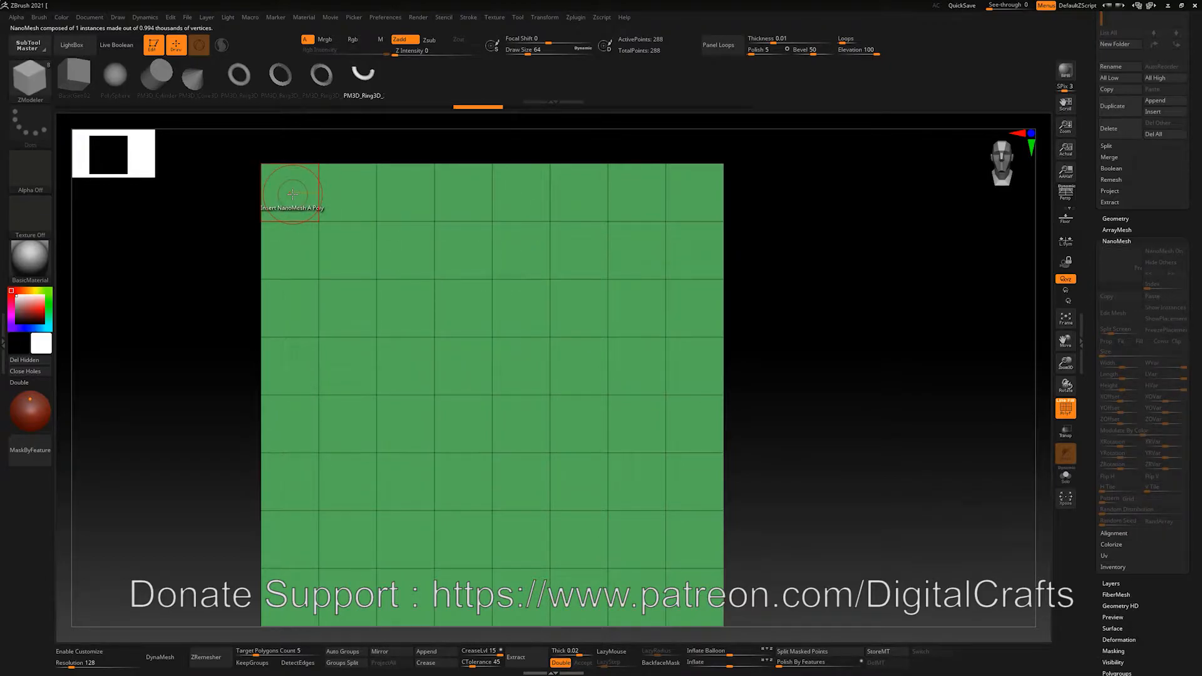
# Step: Set the Insert NanoMesh polygon target to Polygroup All and insert half rings across the cube at size about 0.56
pyautogui.press('space')
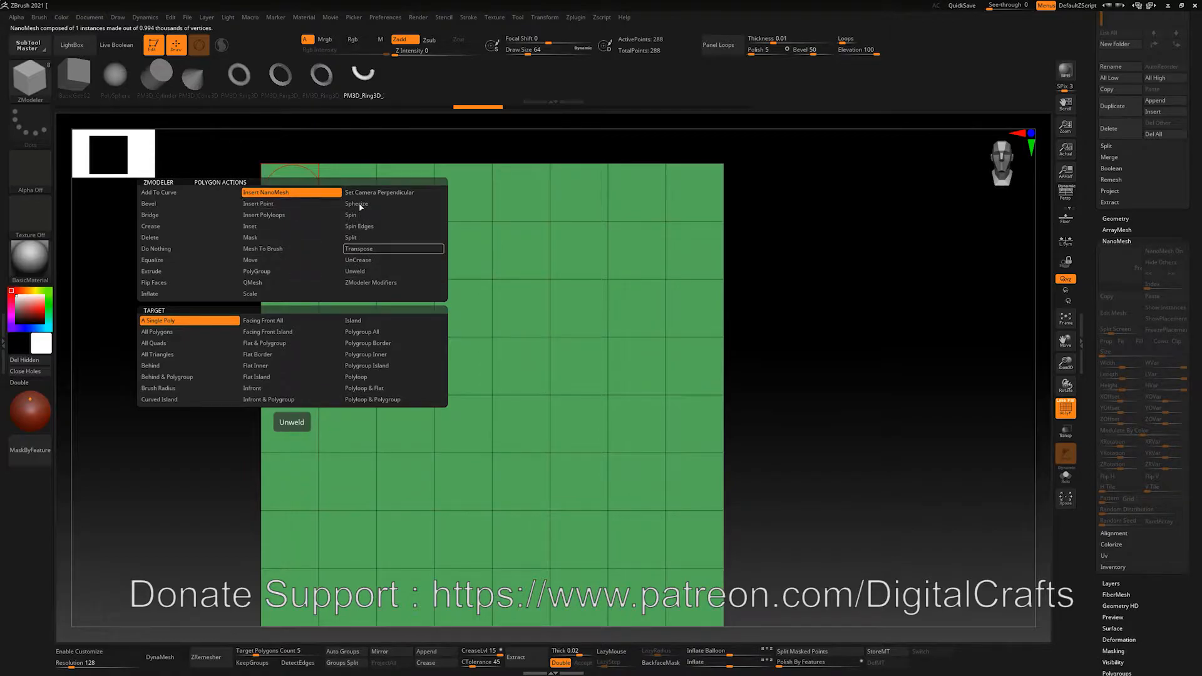
pyautogui.click(374, 332)
pyautogui.click(426, 283)
pyautogui.moveTo(426, 283); pyautogui.dragTo(481, 313)
pyautogui.keyDown('ctrl'); pyautogui.moveTo(896, 309); pyautogui.dragTo(788, 282, button='right'); pyautogui.keyUp('ctrl')
pyautogui.moveTo(788, 282)
pyautogui.mouseDown()
pyautogui.moveTo(818, 282)
pyautogui.moveTo(787, 287)
pyautogui.mouseUp()
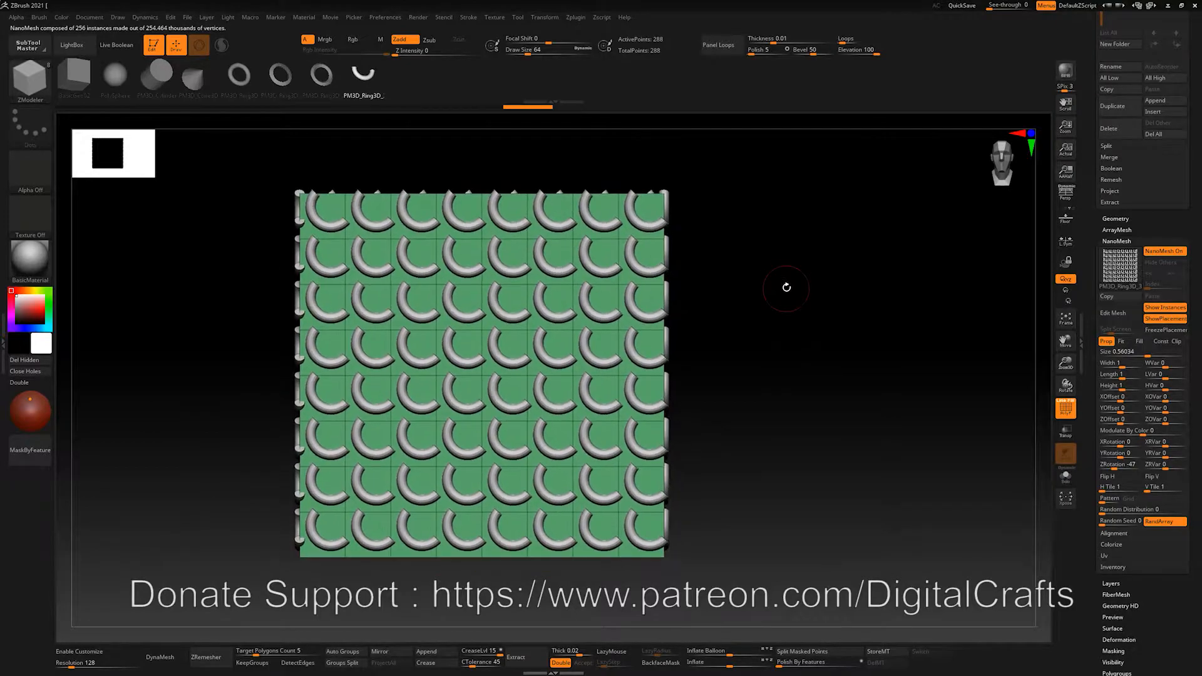
# Step: Undo the half rings and insert the BasicGeo02 box NanoMesh across the cube, with size about 0.34 and Z offset 1
pyautogui.hotkey('ctrl', 'z')
pyautogui.click(72, 86)
pyautogui.moveTo(455, 260); pyautogui.dragTo(488, 255)
pyautogui.moveTo(800, 290); pyautogui.dragTo(839, 302)
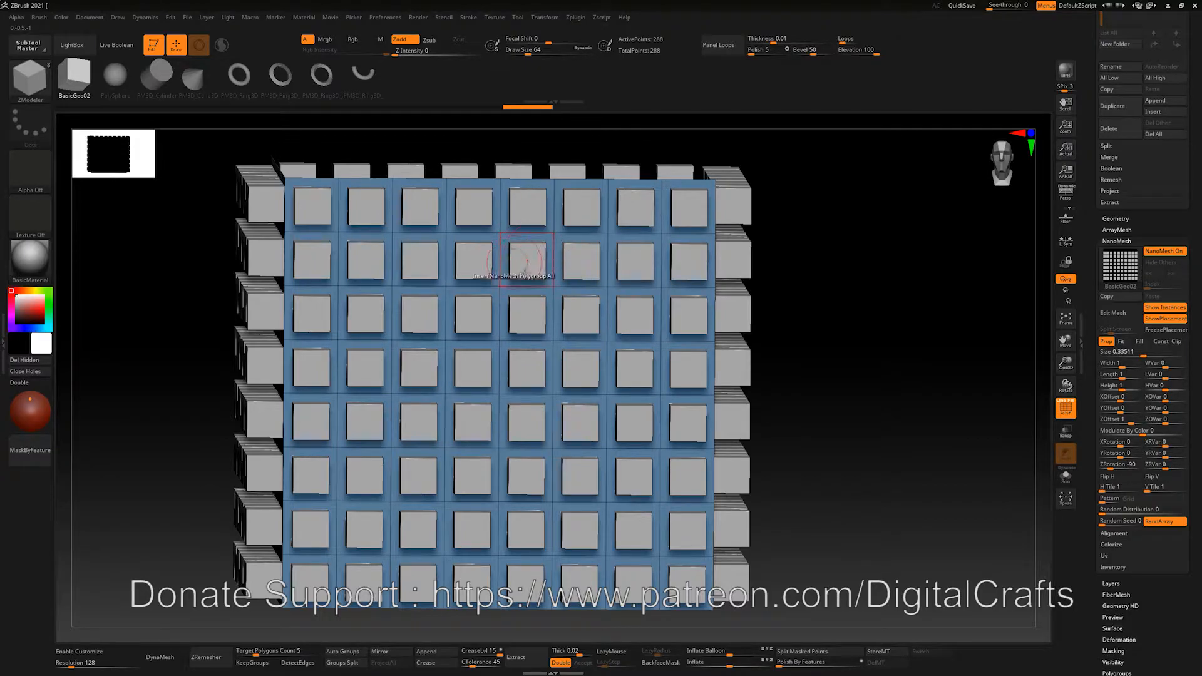
# Step: Try the Fill, Constant height, Clip and Fit modes on the box NanoMesh and return to Proportional mode
pyautogui.click(1139, 341)
pyautogui.click(1161, 341)
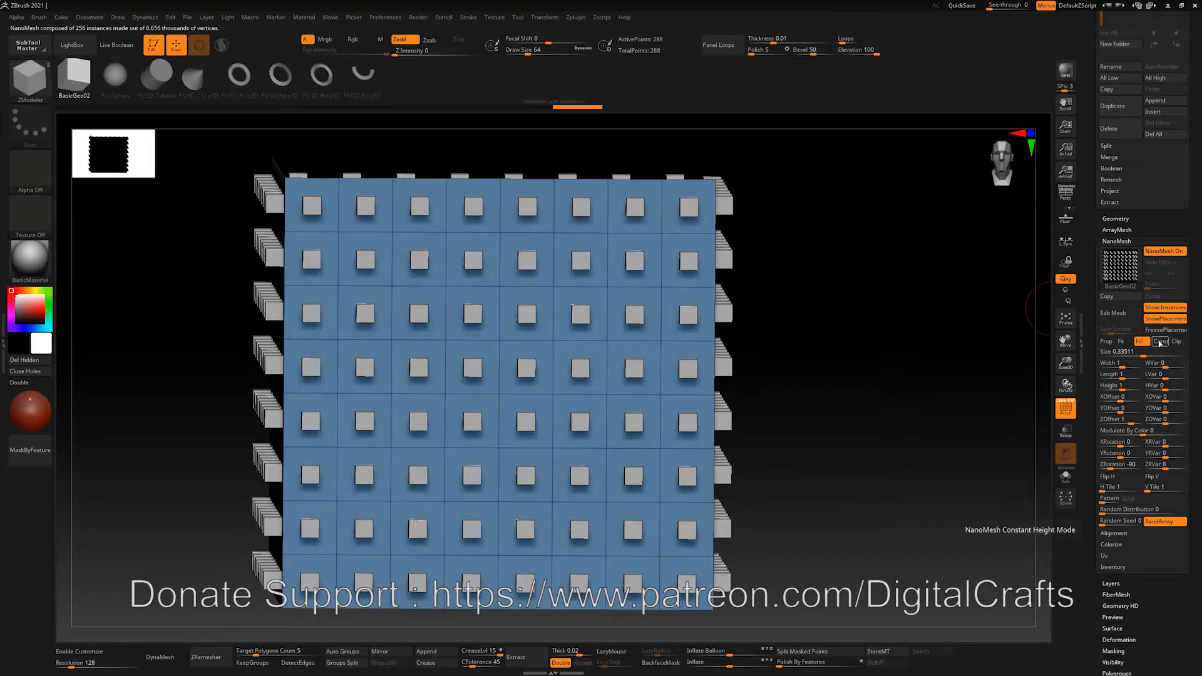
pyautogui.click(1183, 342)
pyautogui.click(1121, 341)
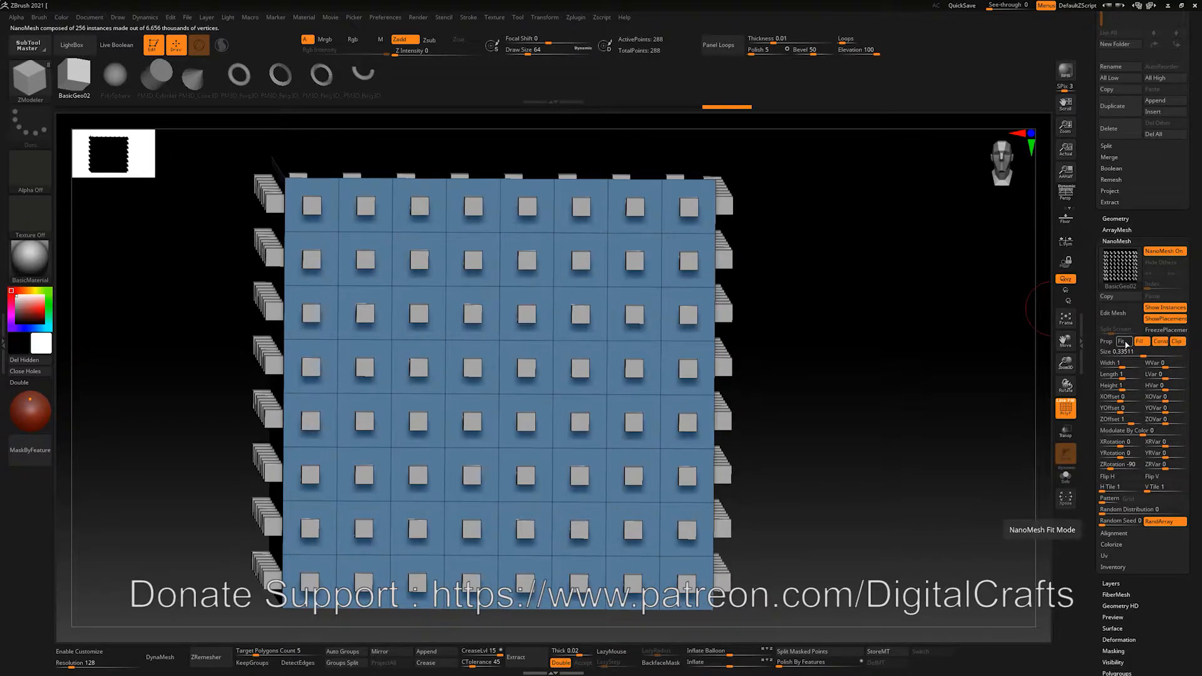
pyautogui.click(1105, 342)
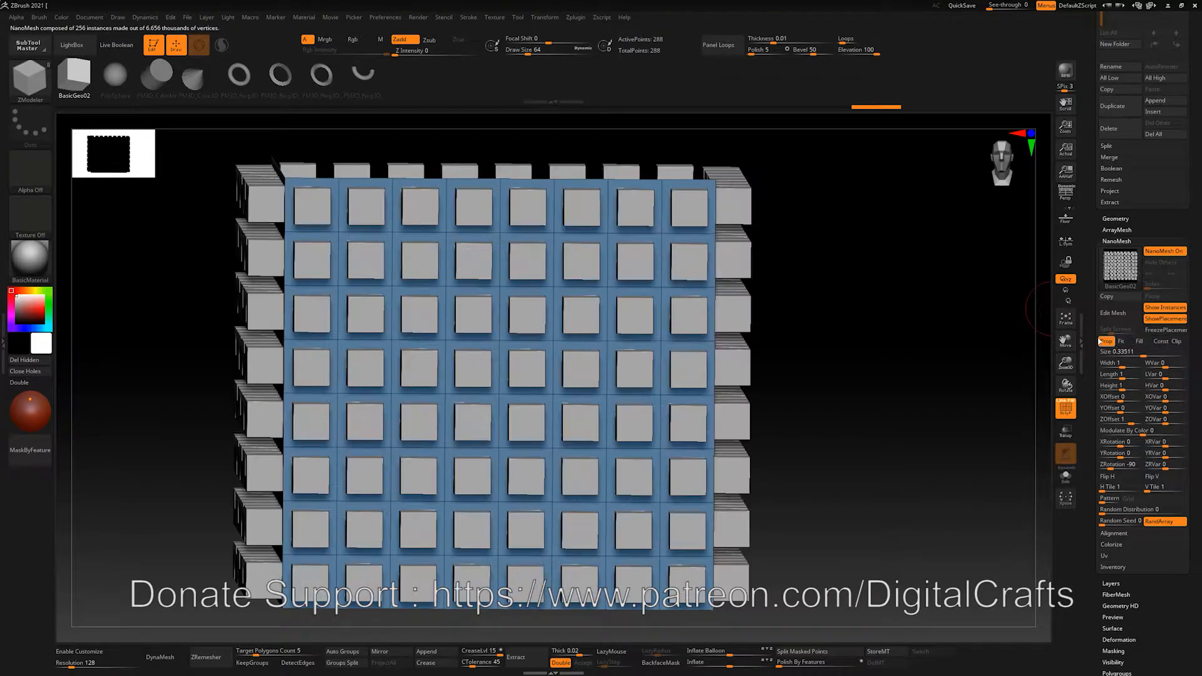
# Step: Switch the box NanoMesh to Fit mode and set its size to about 0.92
pyautogui.moveTo(863, 319); pyautogui.dragTo(1049, 319)
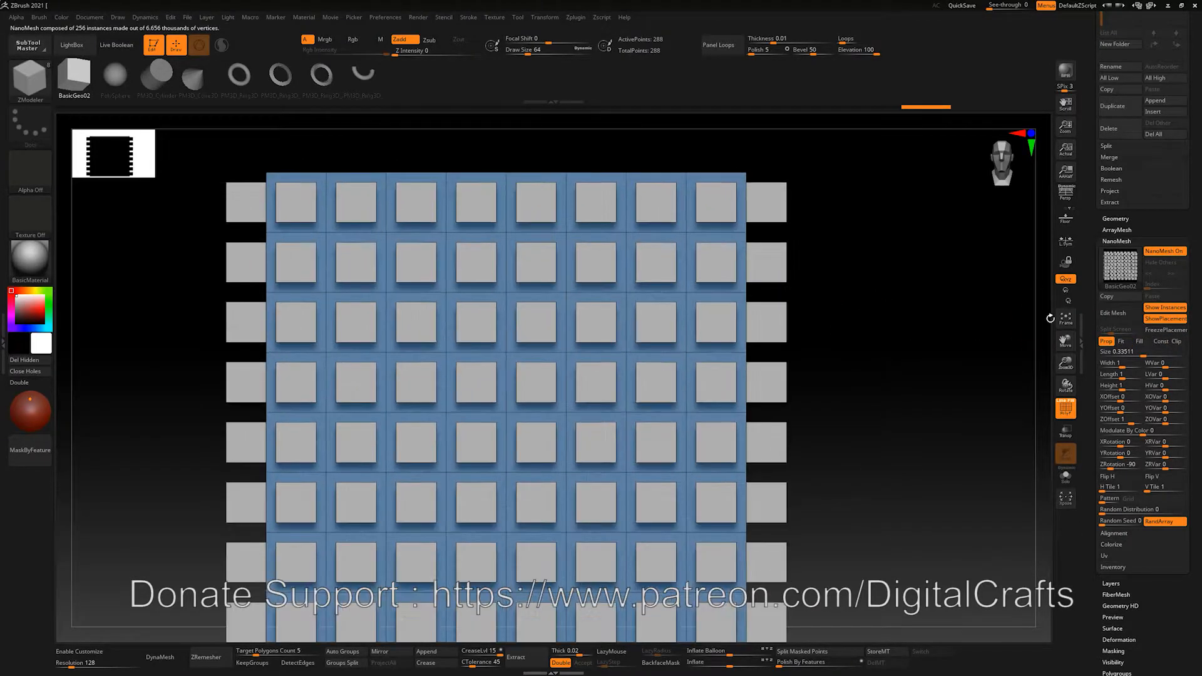
pyautogui.click(1119, 342)
pyautogui.keyDown('alt'); pyautogui.moveTo(899, 395); pyautogui.dragTo(901, 381); pyautogui.keyUp('alt')
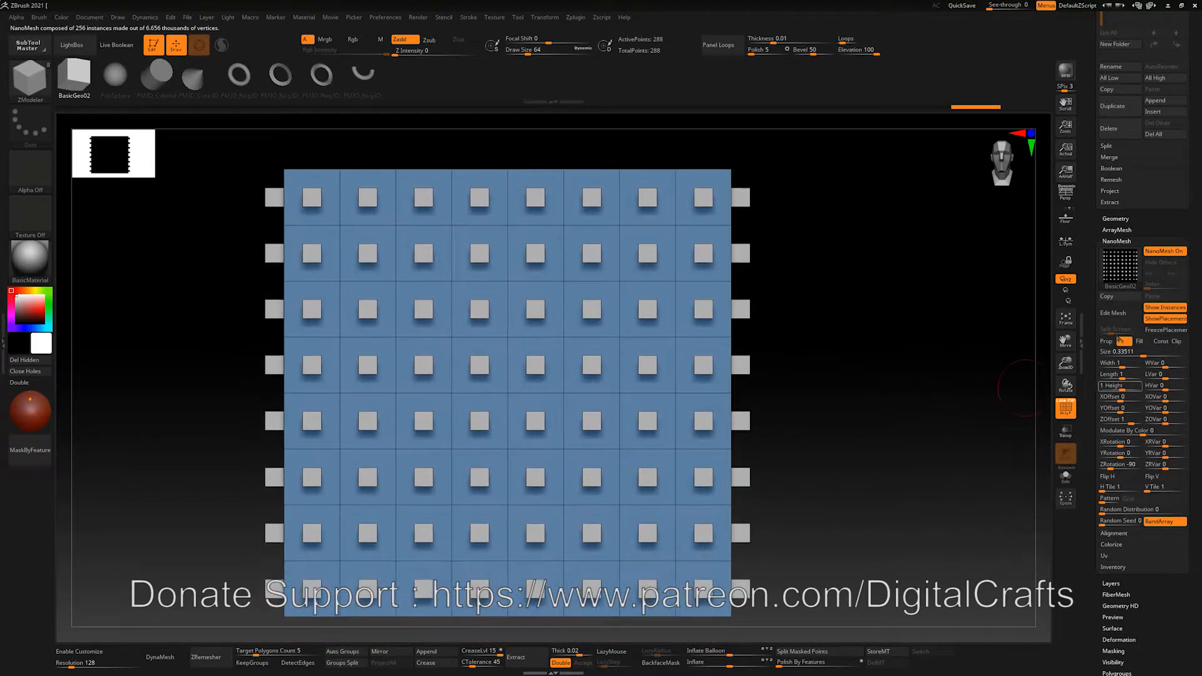
pyautogui.moveTo(1130, 352); pyautogui.dragTo(1150, 353)
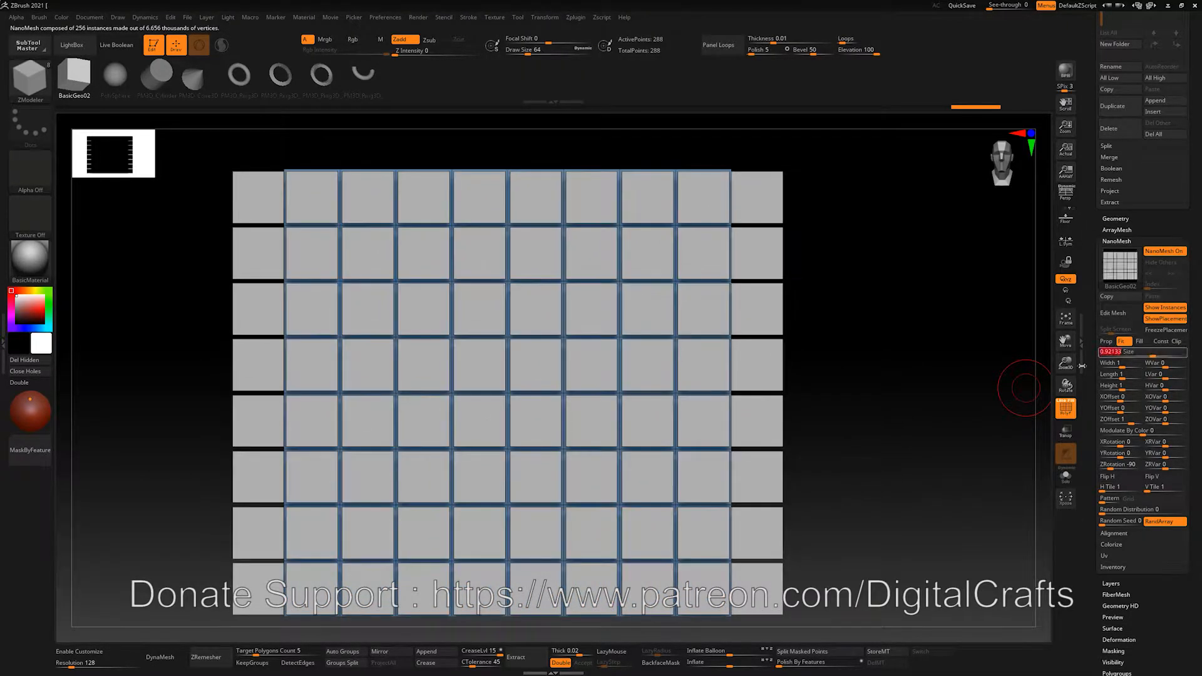
pyautogui.moveTo(918, 351); pyautogui.dragTo(897, 357)
pyautogui.moveTo(801, 325); pyautogui.dragTo(821, 321)
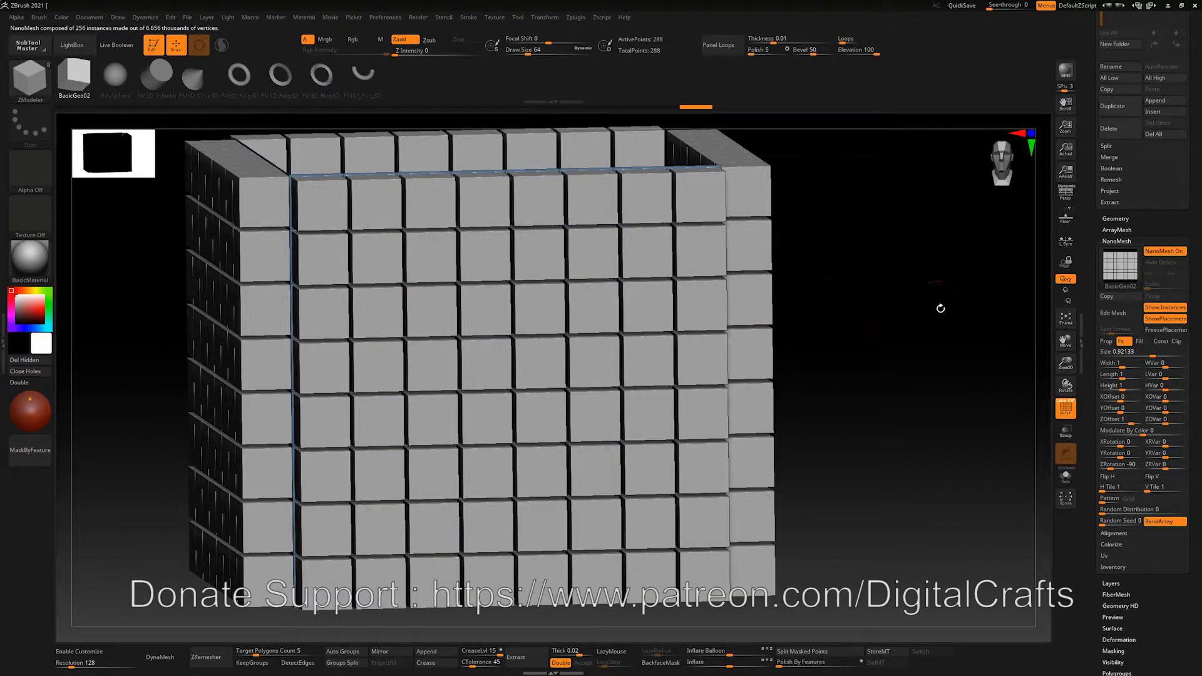
# Step: Open the box NanoMesh in Edit Mesh mode and undo any accidental change to the source cube
pyautogui.scroll(1, 1169, 289)
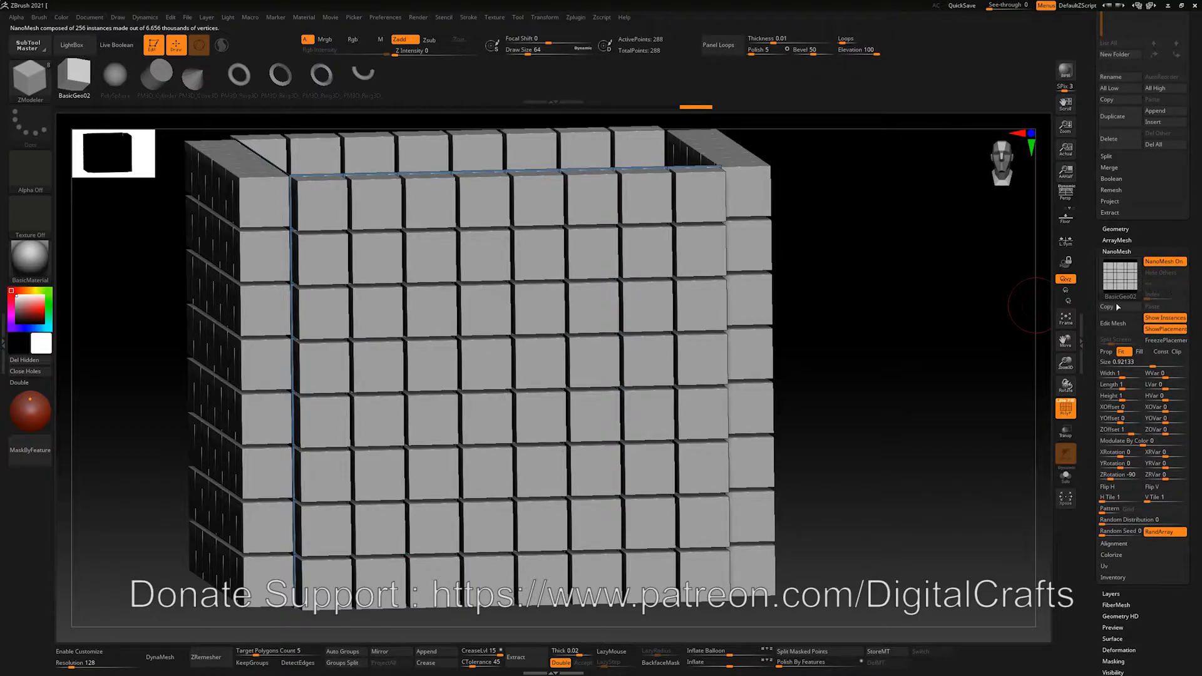
pyautogui.click(1114, 323)
pyautogui.keyDown('alt'); pyautogui.moveTo(911, 356); pyautogui.dragTo(941, 327); pyautogui.keyUp('alt')
pyautogui.moveTo(703, 249); pyautogui.dragTo(695, 212)
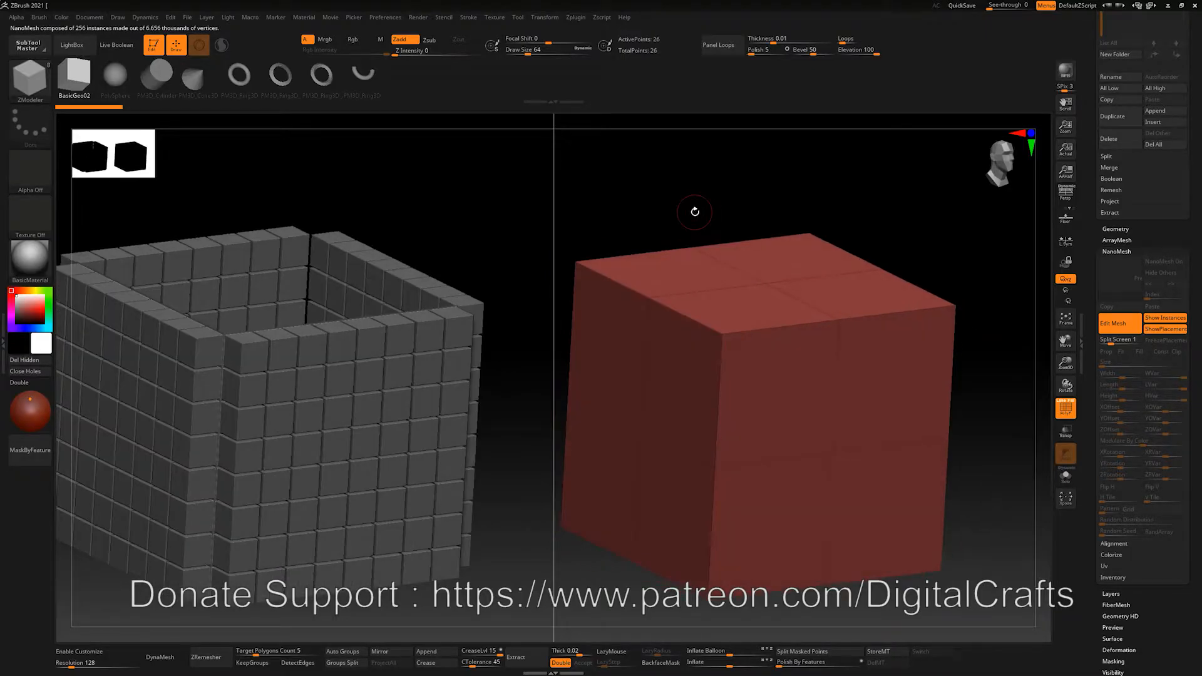
pyautogui.moveTo(711, 338)
pyautogui.mouseDown()
pyautogui.moveTo(720, 352)
pyautogui.moveTo(707, 336)
pyautogui.moveTo(725, 320)
pyautogui.moveTo(683, 351)
pyautogui.moveTo(691, 286)
pyautogui.mouseUp()
pyautogui.hotkey('ctrl', 'z')
# Step: Select the Move brush and set its draw size to about 167
pyautogui.press('b')
pyautogui.press('m')
pyautogui.press('v')
pyautogui.press('s')
pyautogui.press('s')
# Step: Try pulling the source cube's front-face corners out of shape with the Move brush
pyautogui.moveTo(612, 476); pyautogui.dragTo(542, 459)
pyautogui.moveTo(446, 229); pyautogui.dragTo(397, 399)
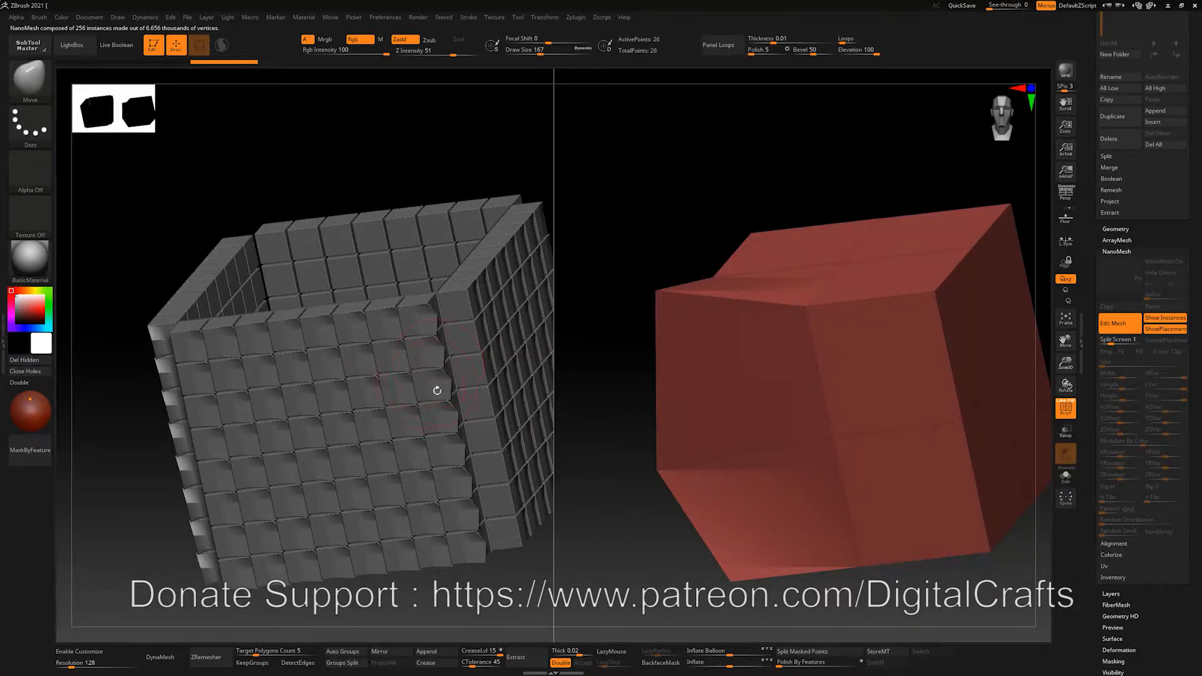
pyautogui.hotkey('ctrl', 'z')
pyautogui.hotkey('ctrl', 'z')
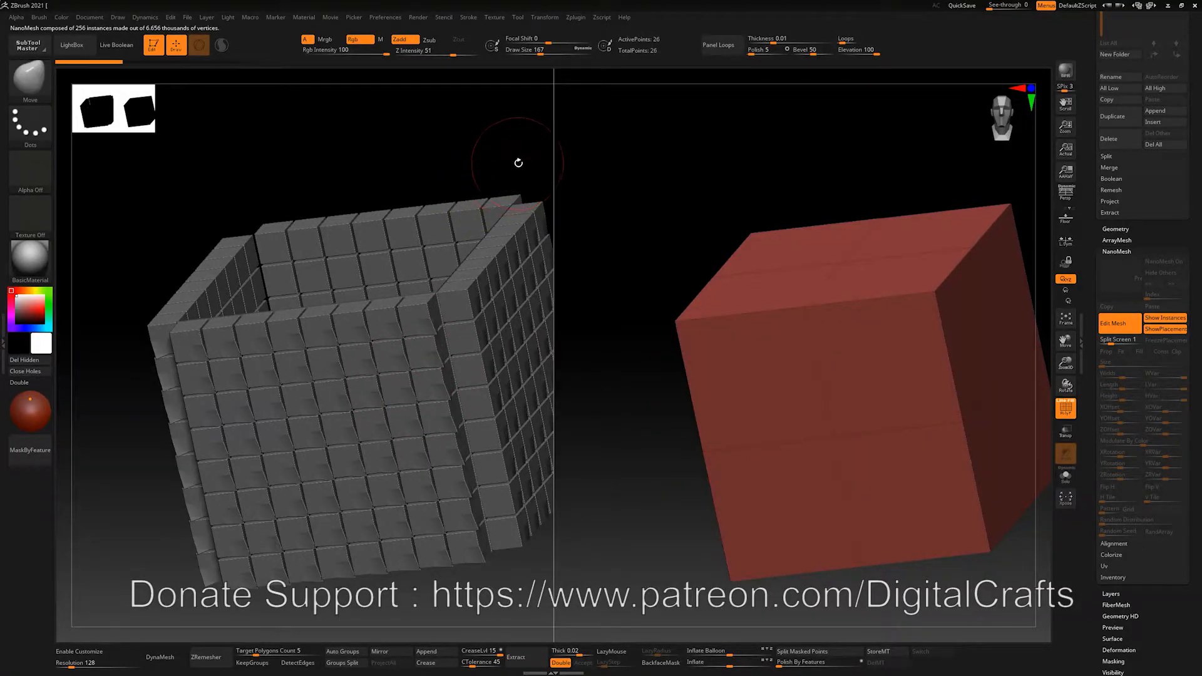
# Step: Subdivide the source cube three times to round its shape and leave Edit Mesh mode
pyautogui.moveTo(517, 161); pyautogui.dragTo(529, 164)
pyautogui.hotkey('ctrl', 'd')
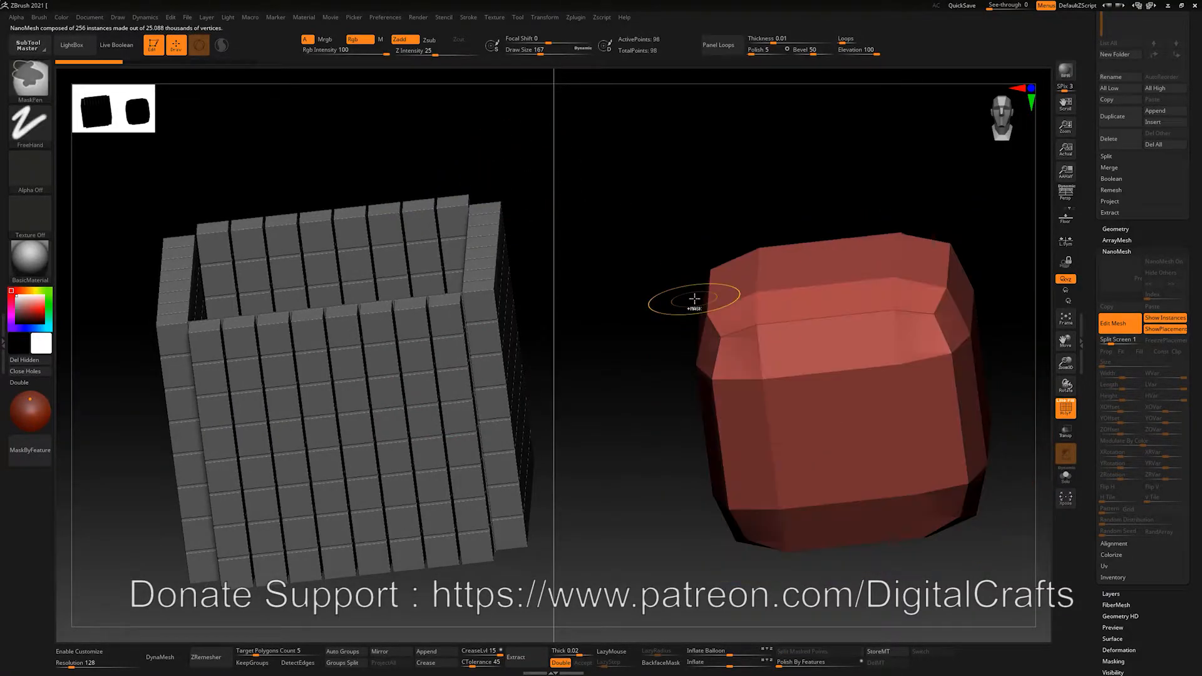
pyautogui.hotkey('ctrl', 'd')
pyautogui.moveTo(630, 267); pyautogui.dragTo(628, 256)
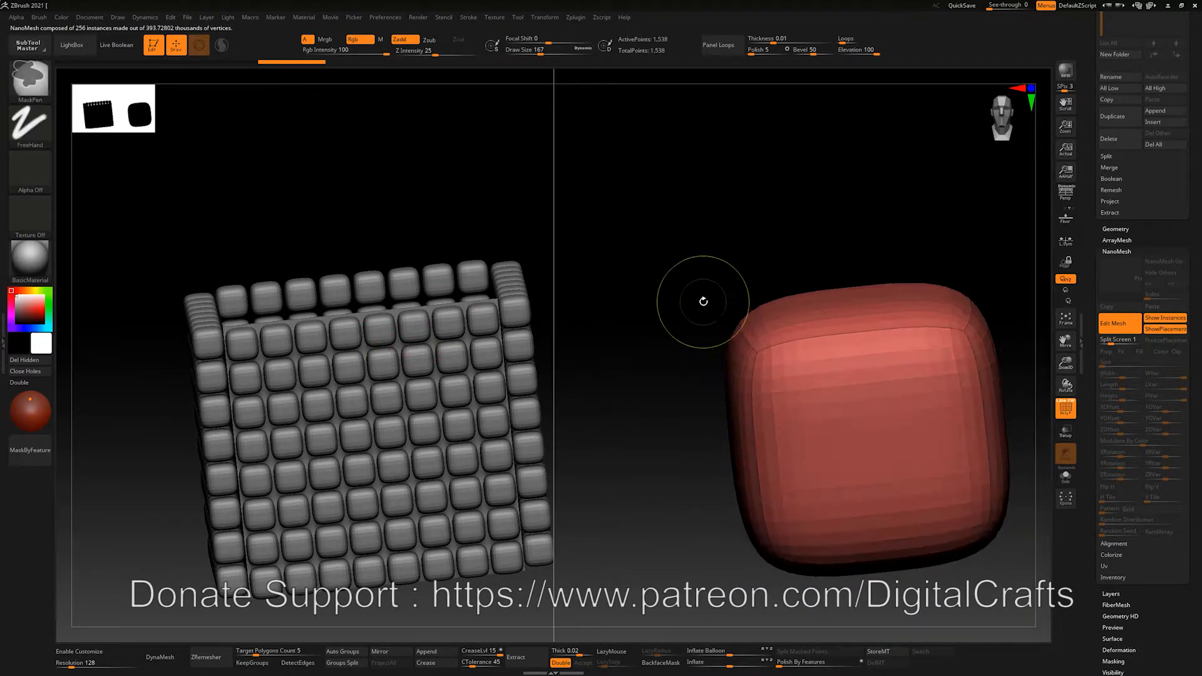
pyautogui.hotkey('ctrl', 'd')
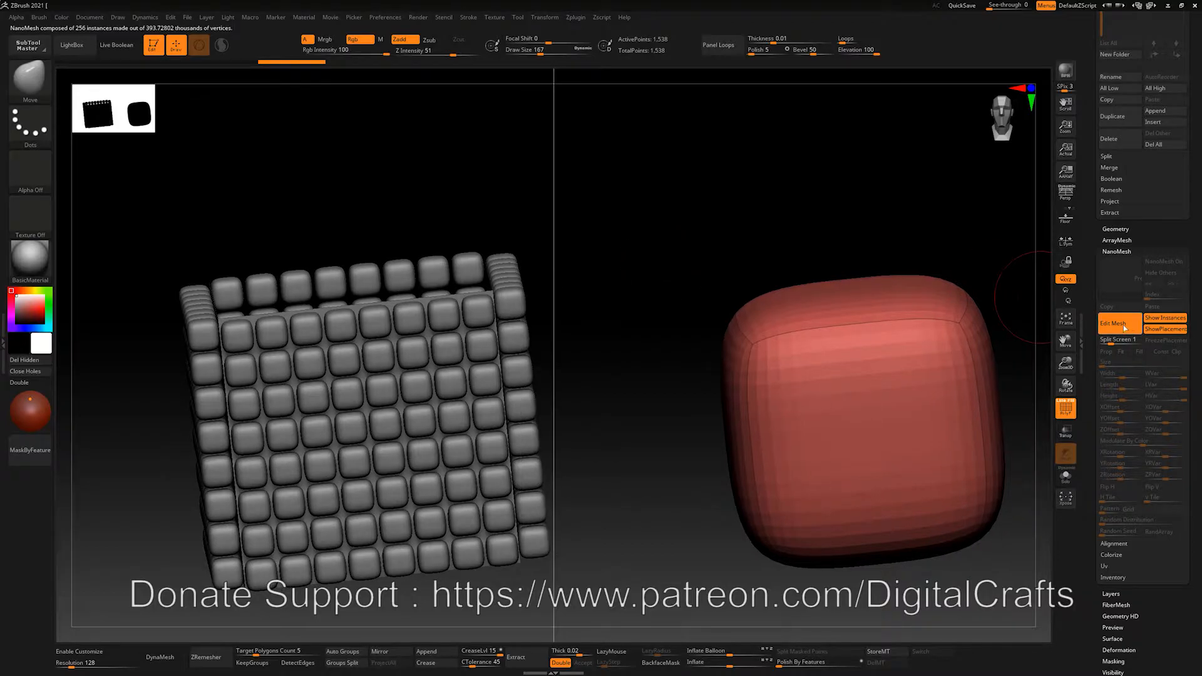
pyautogui.click(1124, 327)
pyautogui.moveTo(800, 226); pyautogui.dragTo(823, 256)
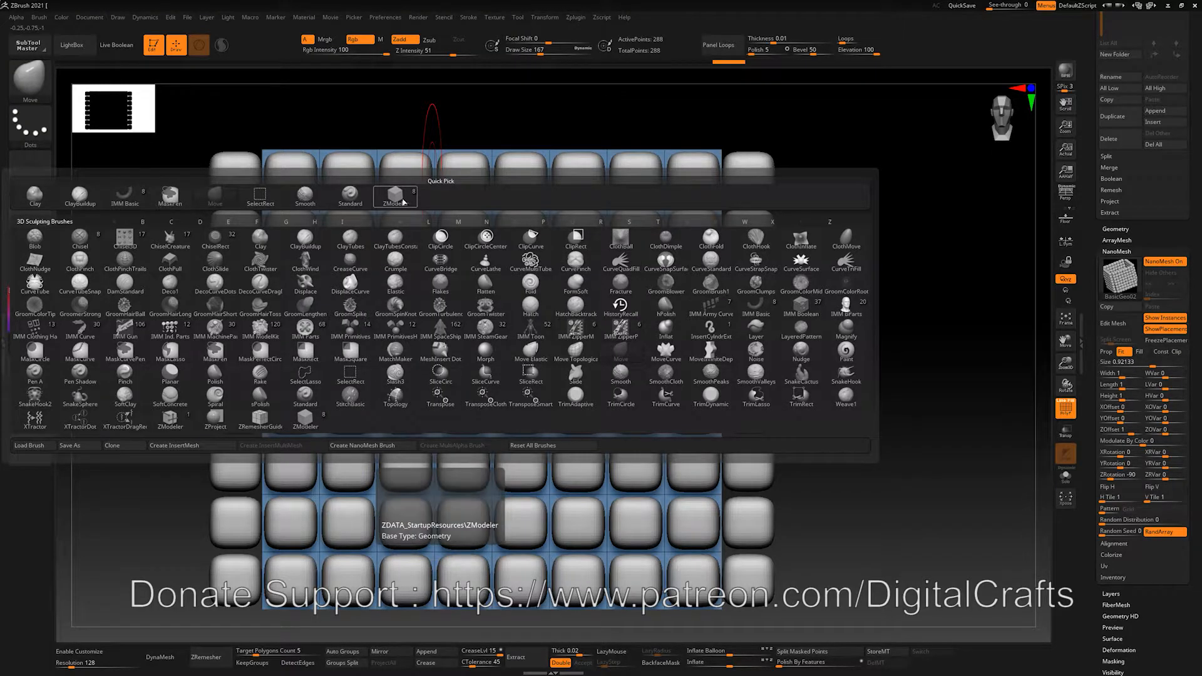
# Step: Select the ZModeler brush and set the box NanoMesh's width to about 1.22 and length to about 0.85
pyautogui.click(404, 202)
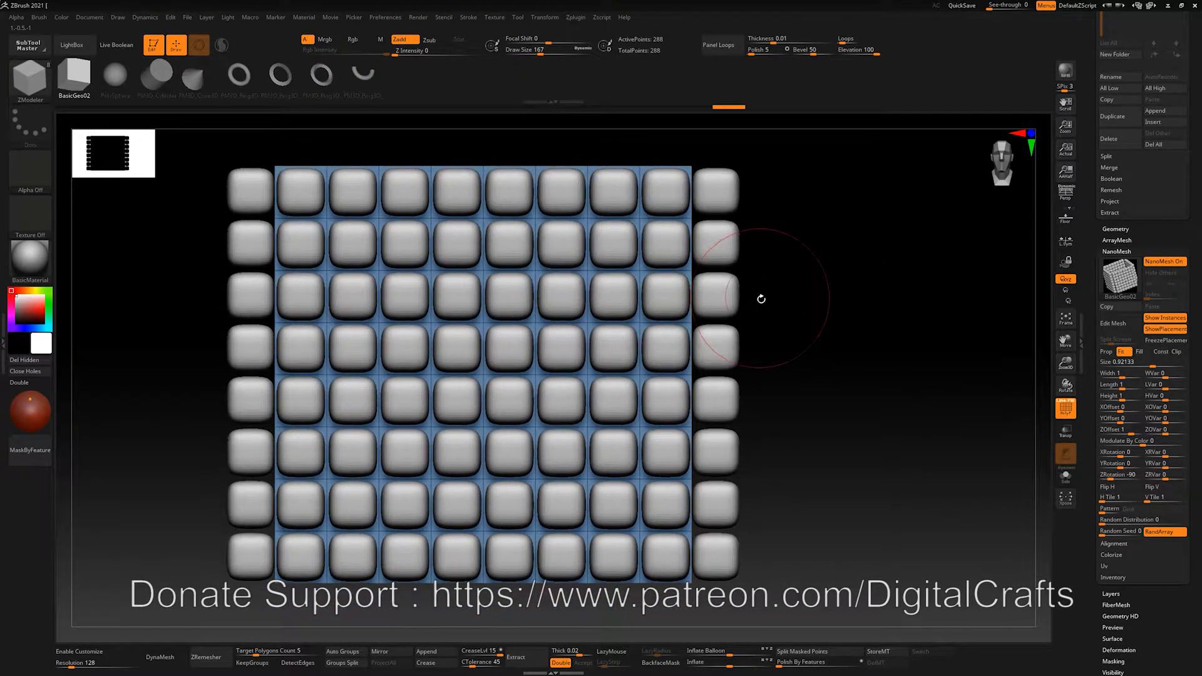
pyautogui.moveTo(1121, 386)
pyautogui.mouseDown()
pyautogui.moveTo(1134, 386)
pyautogui.moveTo(1116, 386)
pyautogui.moveTo(1122, 374)
pyautogui.mouseUp()
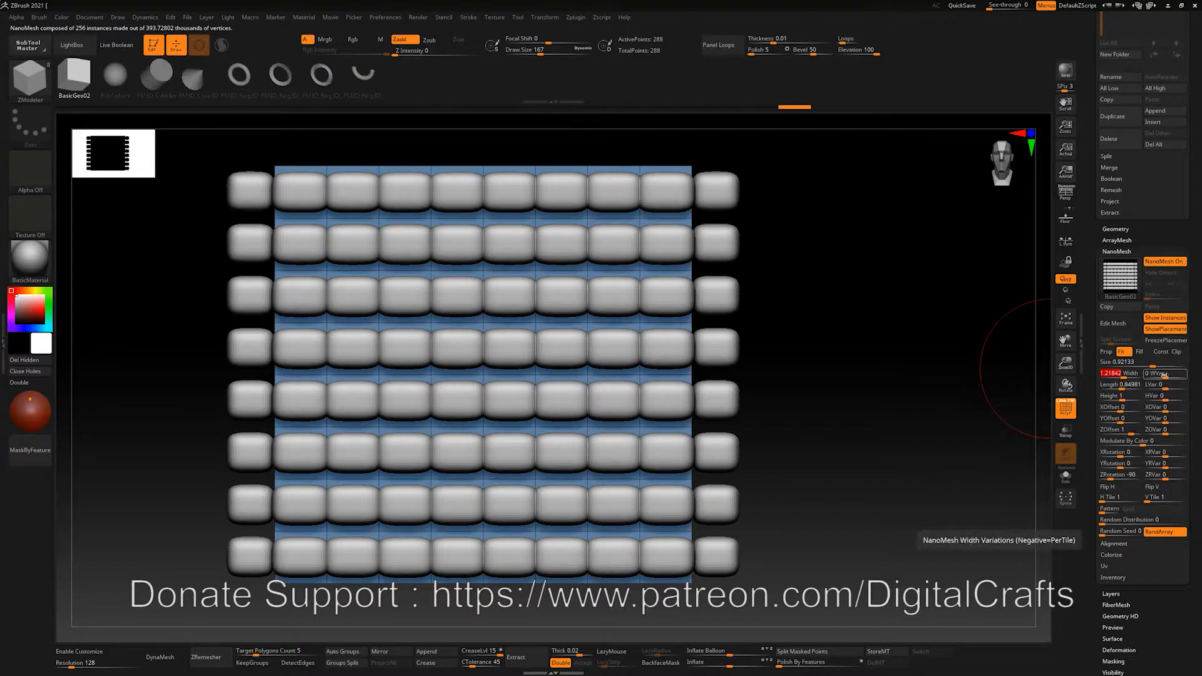
# Step: Try a random width variation and a different Z offset on the box NanoMesh, and undo both changes
pyautogui.moveTo(1164, 374); pyautogui.dragTo(1177, 377)
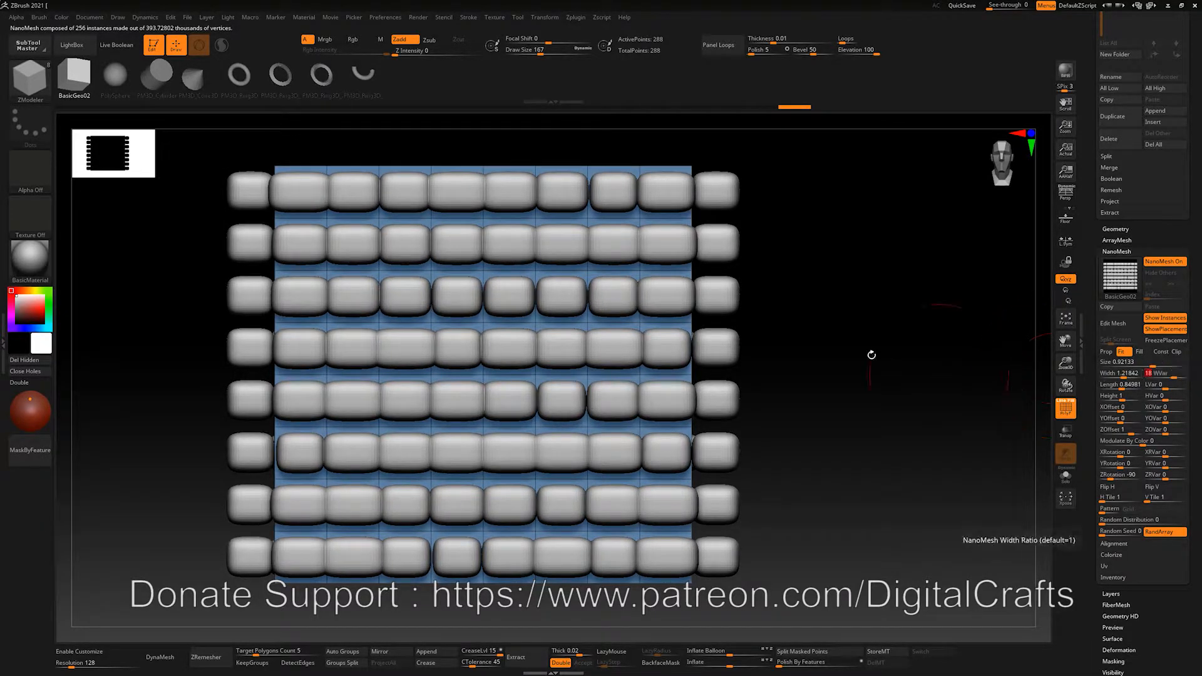
pyautogui.moveTo(877, 357); pyautogui.dragTo(919, 381)
pyautogui.hotkey('ctrl', 'z')
pyautogui.moveTo(1130, 430)
pyautogui.mouseDown()
pyautogui.moveTo(1182, 432)
pyautogui.moveTo(968, 419)
pyautogui.moveTo(853, 379)
pyautogui.moveTo(899, 381)
pyautogui.mouseUp()
pyautogui.press('ctrl')
pyautogui.hotkey('ctrl', 'z')
pyautogui.hotkey('ctrl', 'z')
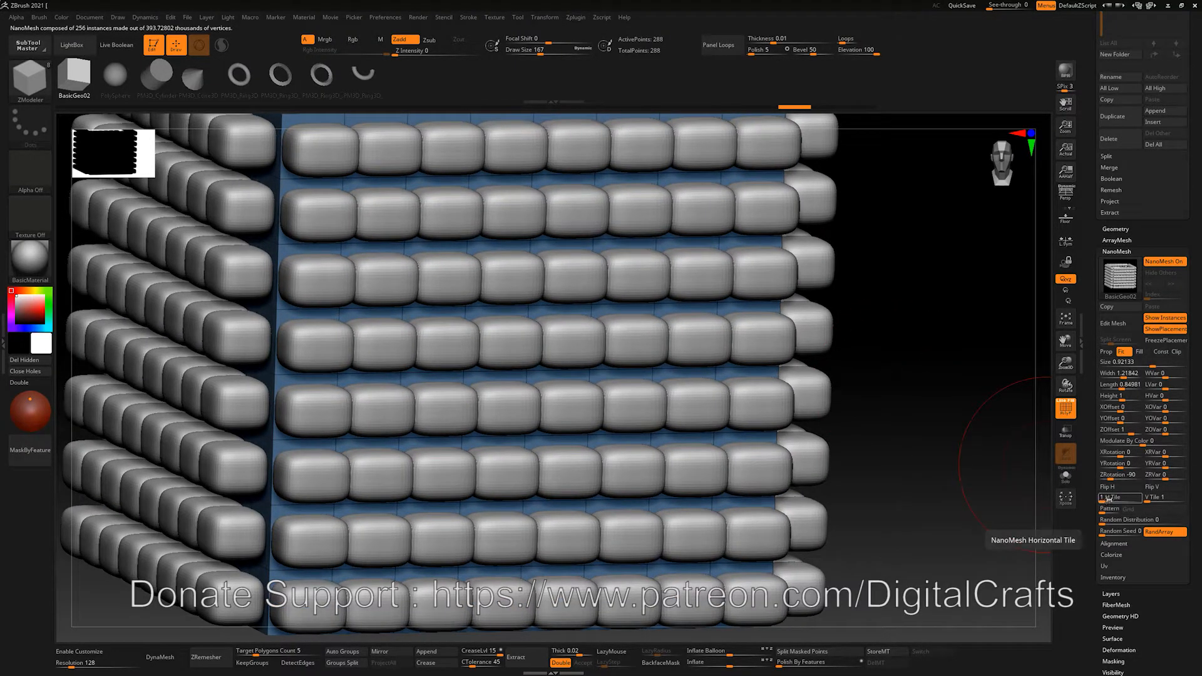
# Step: Try tiling the box NanoMesh with H Tile 4 and V Tile 7, and return both values to 1
pyautogui.moveTo(1107, 498); pyautogui.dragTo(1156, 497)
pyautogui.moveTo(914, 423); pyautogui.dragTo(1012, 410)
pyautogui.moveTo(1157, 499); pyautogui.dragTo(1154, 499)
pyautogui.keyDown('alt'); pyautogui.moveTo(962, 429); pyautogui.dragTo(898, 415); pyautogui.keyUp('alt')
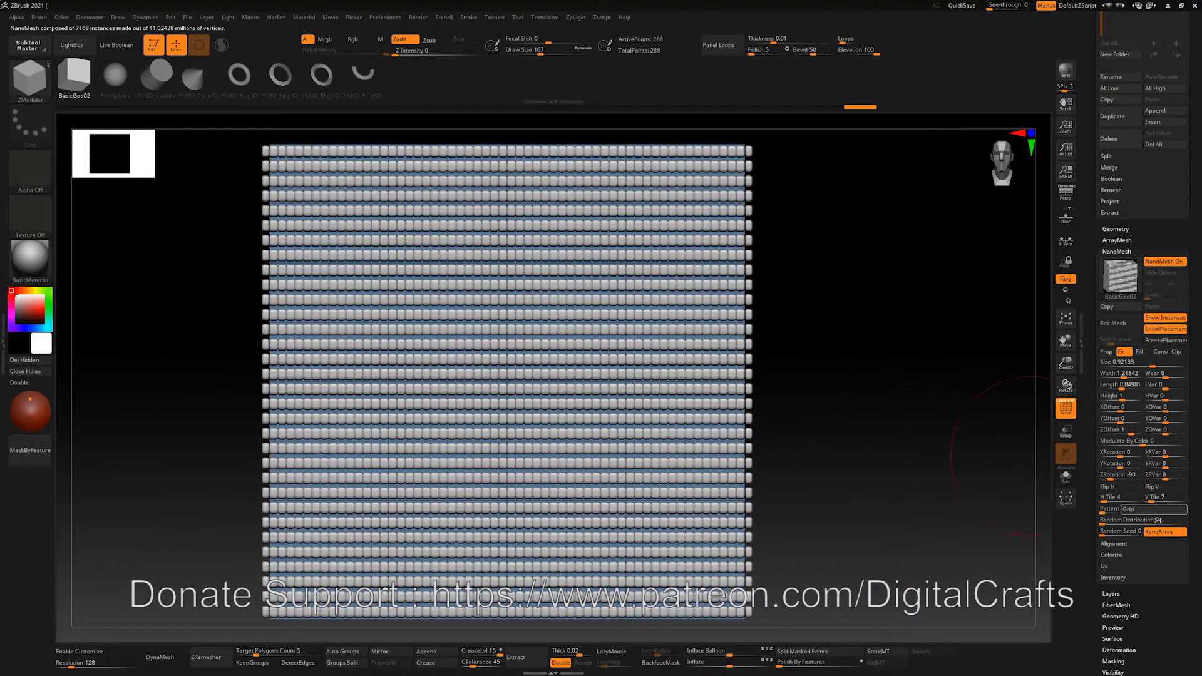
pyautogui.moveTo(1140, 499); pyautogui.dragTo(1146, 499)
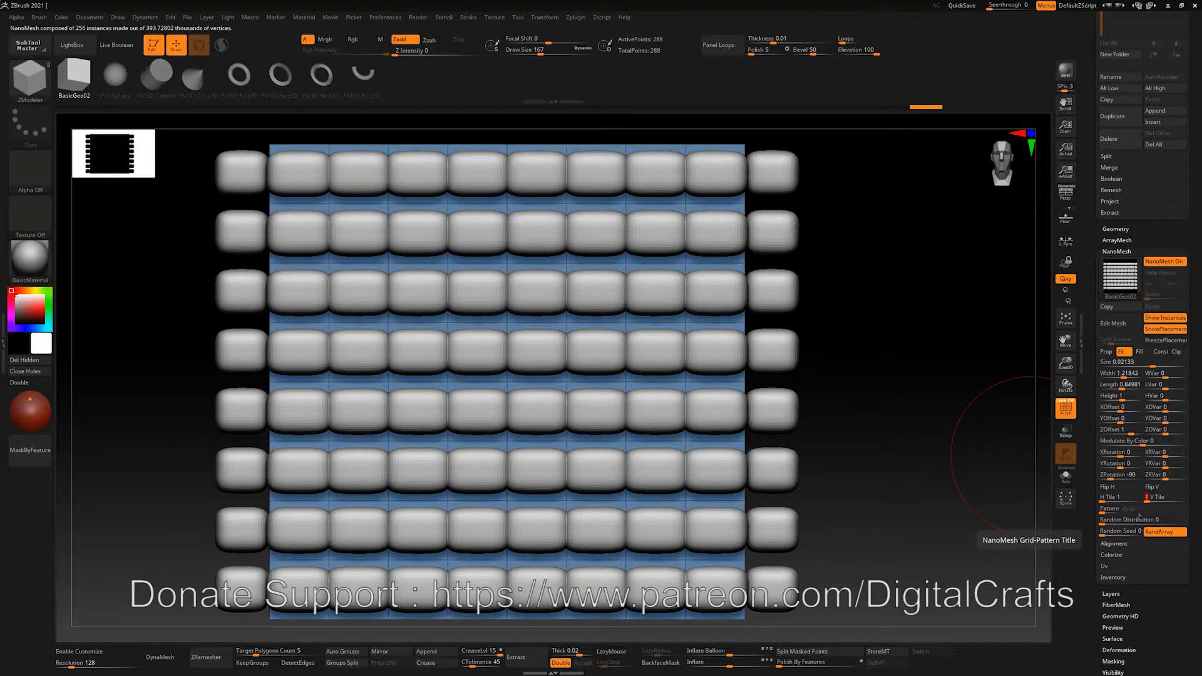
# Step: Set both the horizontal and vertical tiling of the box NanoMesh to 4
pyautogui.click(1108, 498)
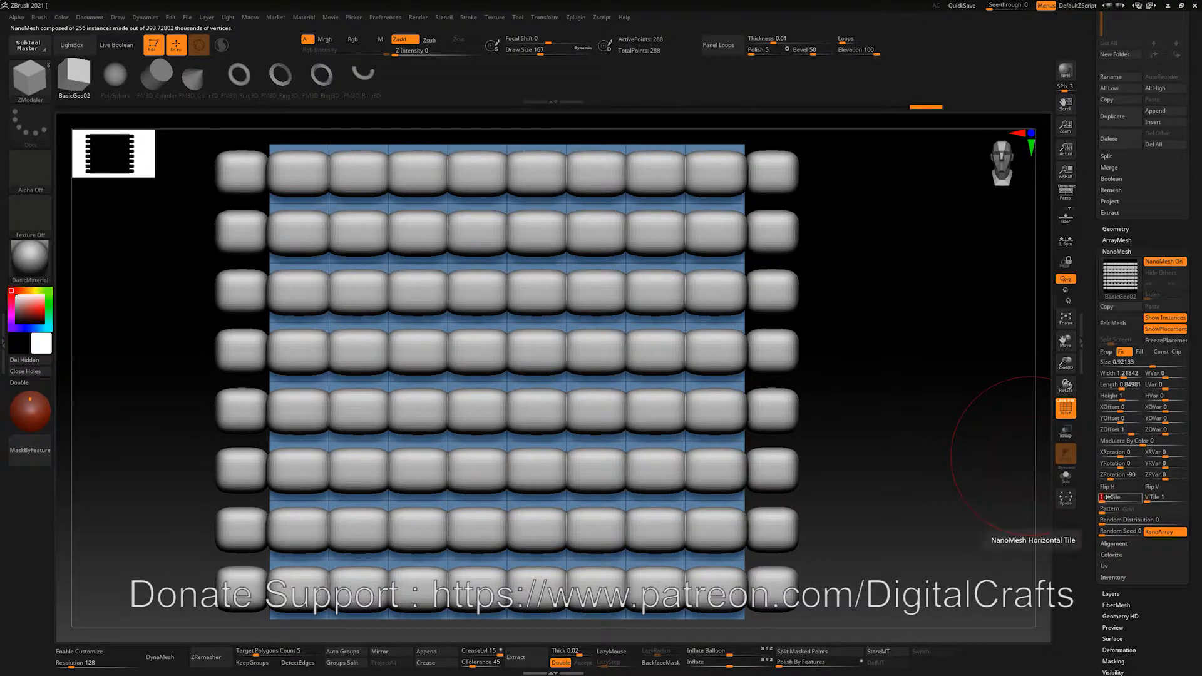
pyautogui.write('4')
pyautogui.press('Tab')
pyautogui.press('Tab')
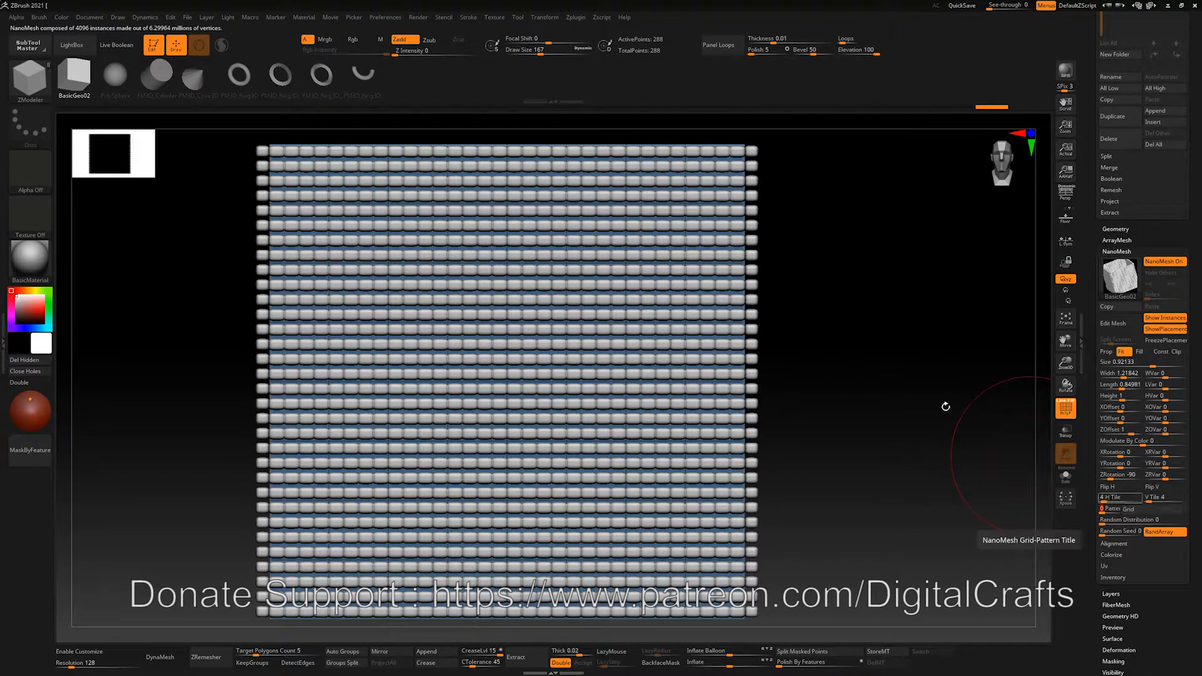
pyautogui.keyDown('ctrl'); pyautogui.moveTo(914, 381); pyautogui.dragTo(915, 383, button='right'); pyautogui.keyUp('ctrl')
pyautogui.moveTo(915, 381); pyautogui.dragTo(936, 381)
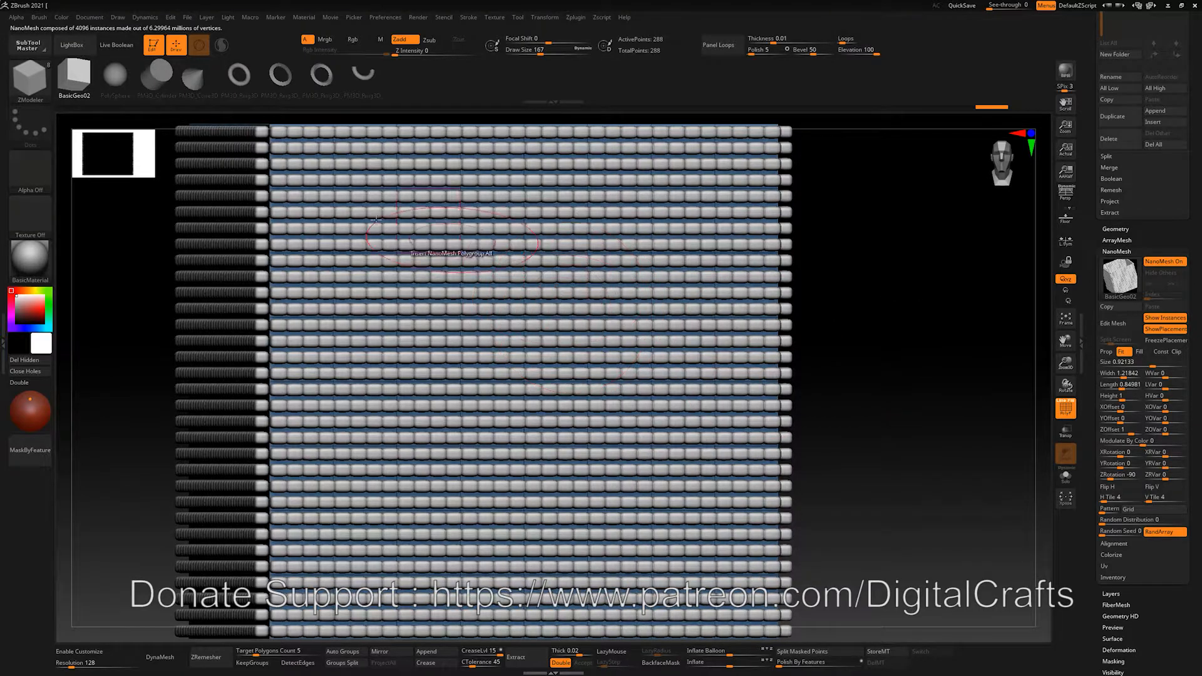
pyautogui.keyDown('ctrl'); pyautogui.moveTo(883, 358); pyautogui.dragTo(795, 333, button='right'); pyautogui.keyUp('ctrl')
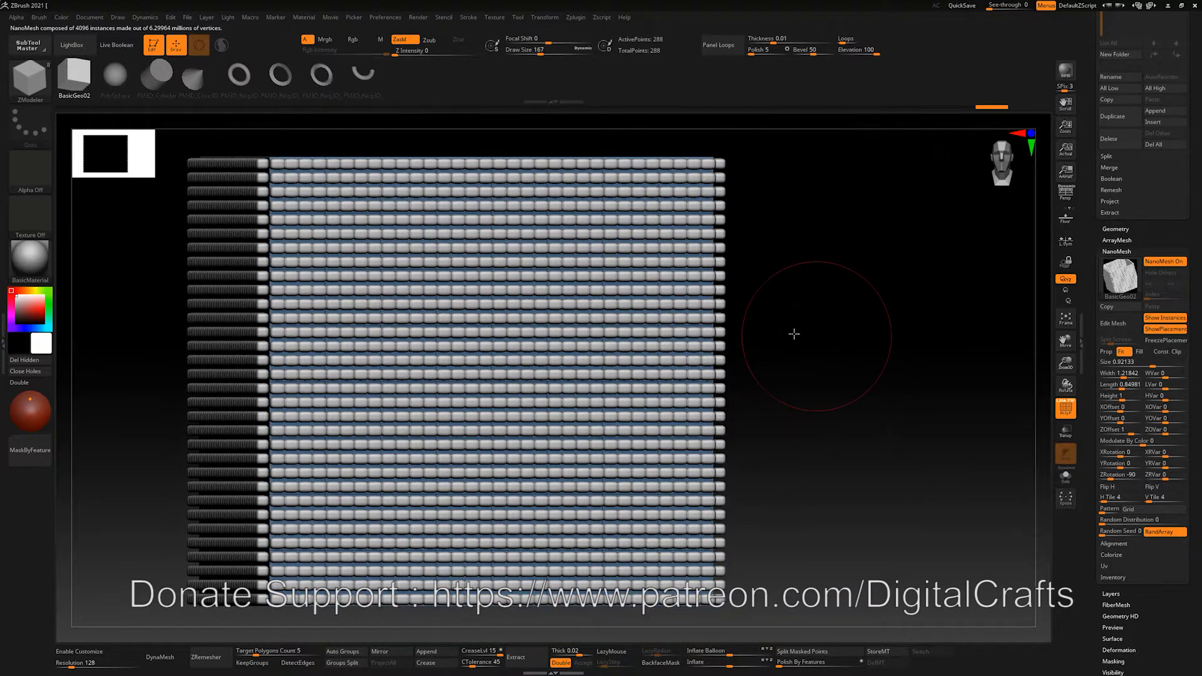
pyautogui.keyDown('shift'); pyautogui.moveTo(794, 332); pyautogui.dragTo(779, 331); pyautogui.keyUp('shift')
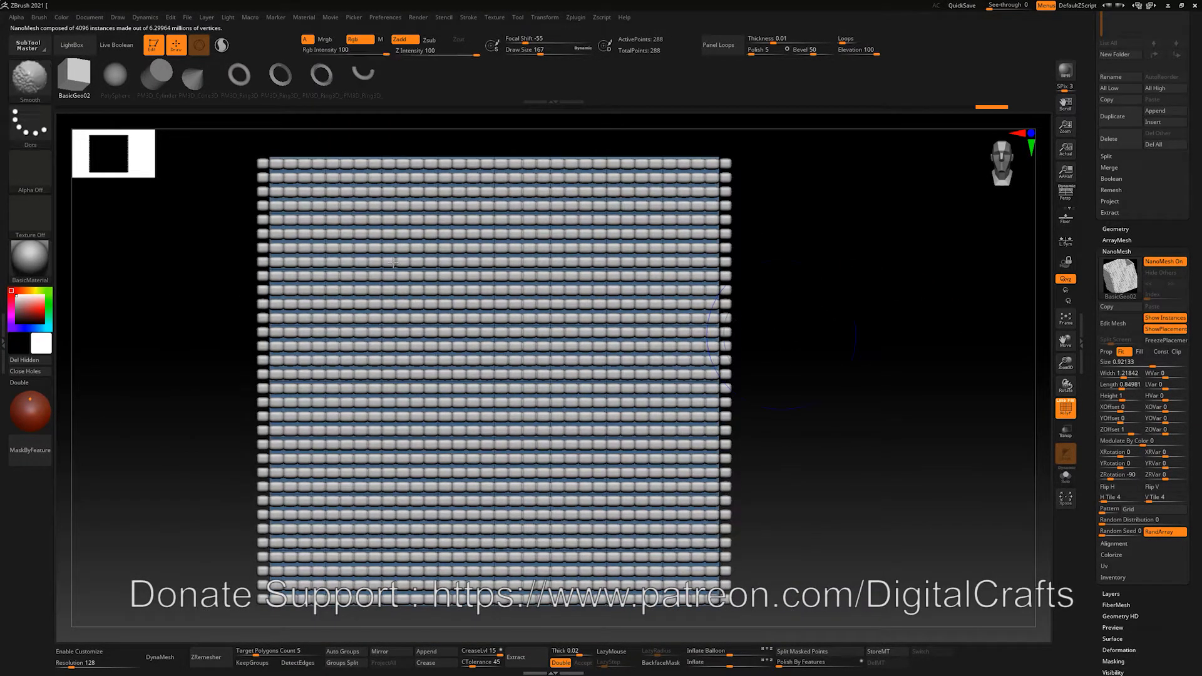
# Step: Try the Grid Inset, Border Inset and Corners grid patterns on the tiled box NanoMesh
pyautogui.click(1139, 509)
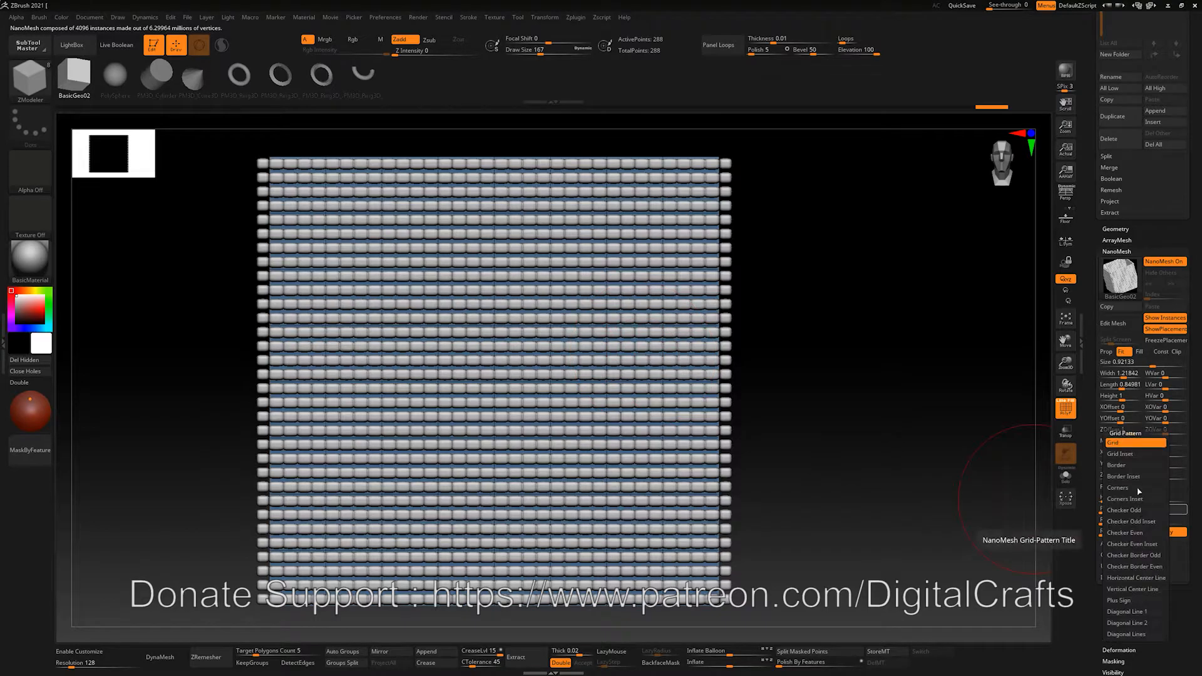
pyautogui.click(1134, 455)
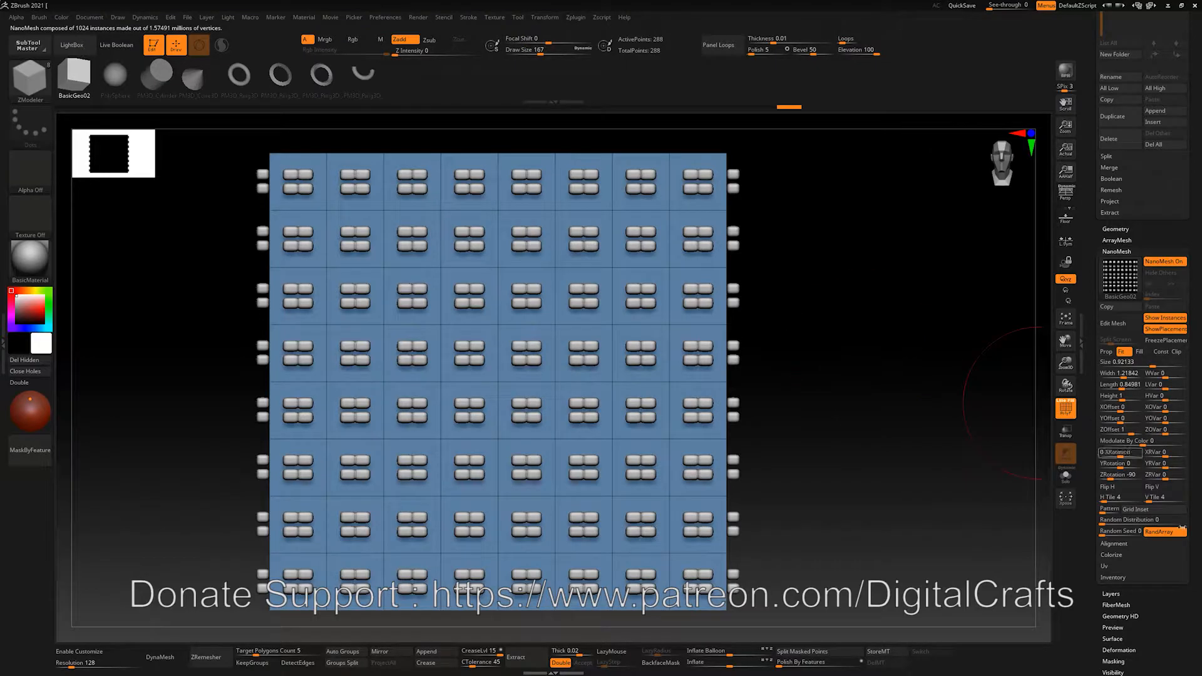
pyautogui.click(1137, 508)
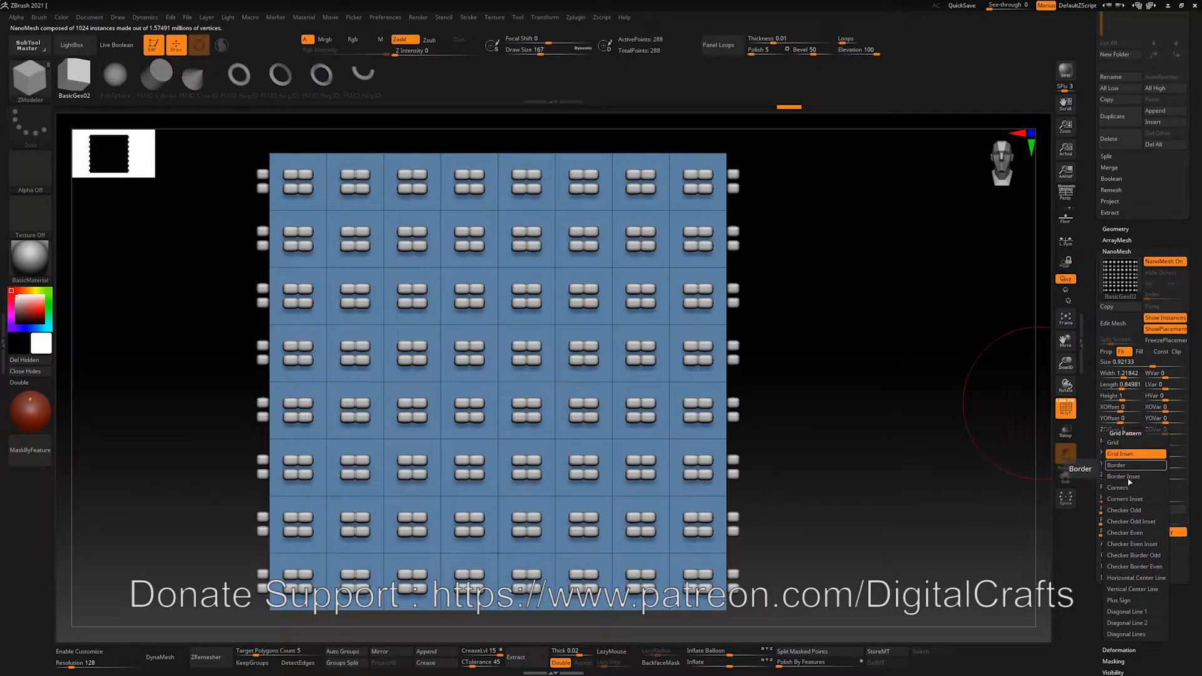
pyautogui.click(1132, 477)
pyautogui.click(1158, 509)
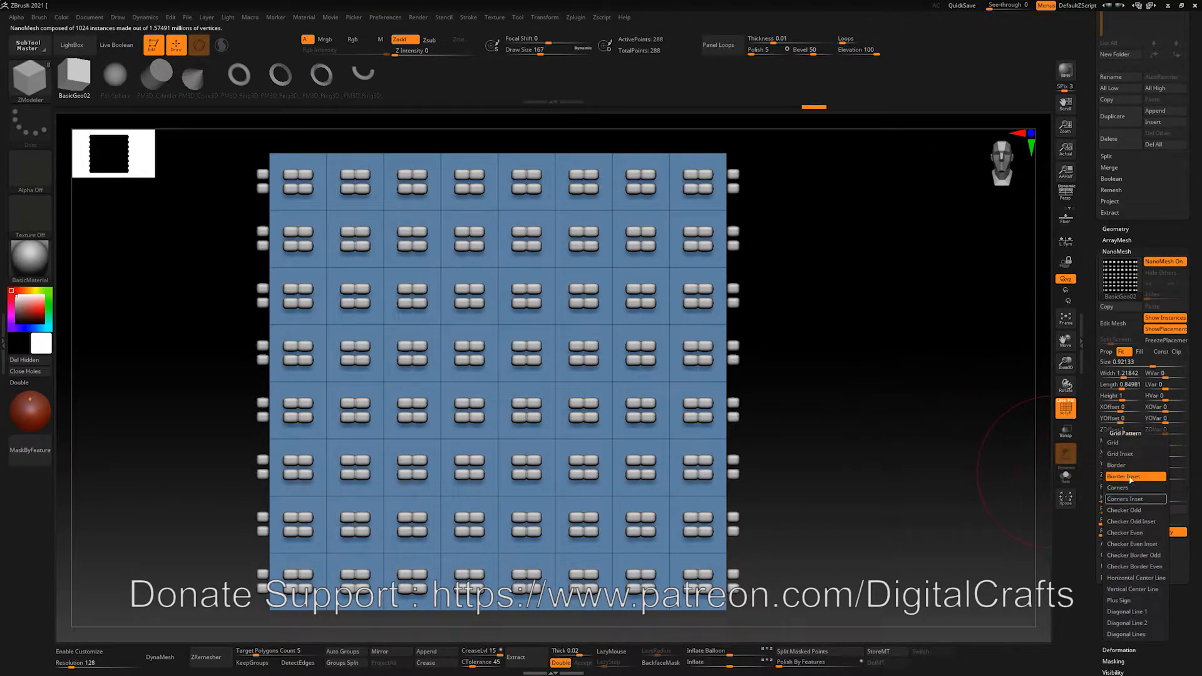
pyautogui.click(1131, 489)
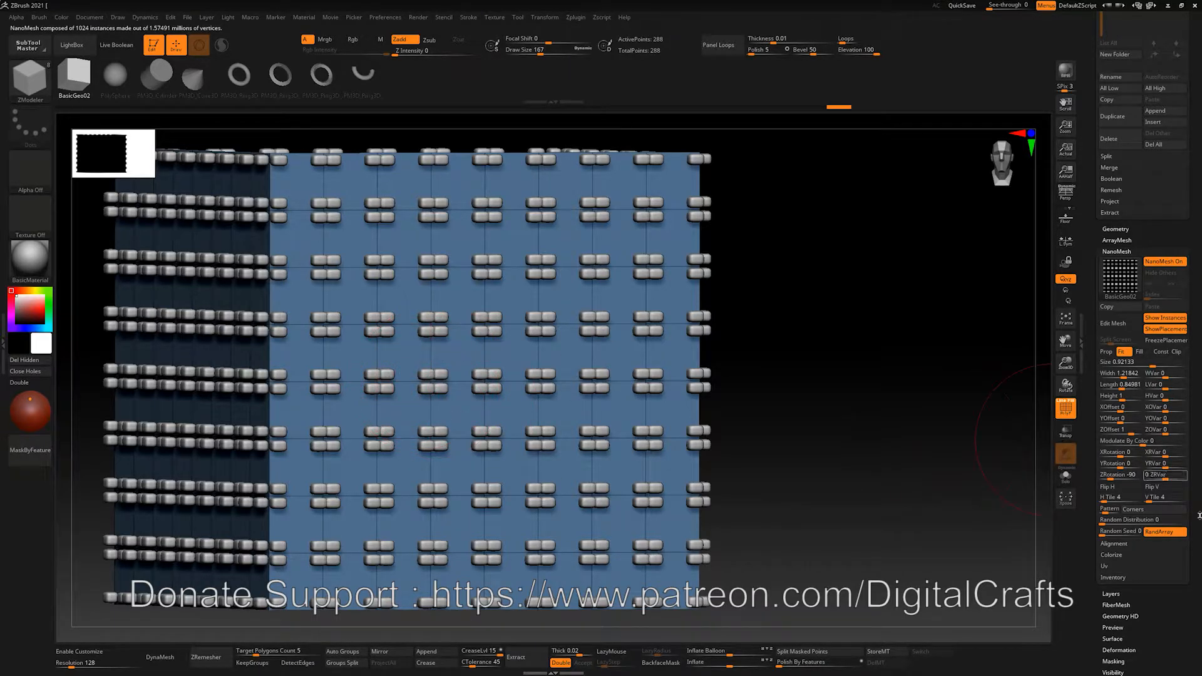
# Step: Try the Corners Inset grid pattern and switch the tiled box NanoMesh to Checker Even Inset
pyautogui.click(1151, 510)
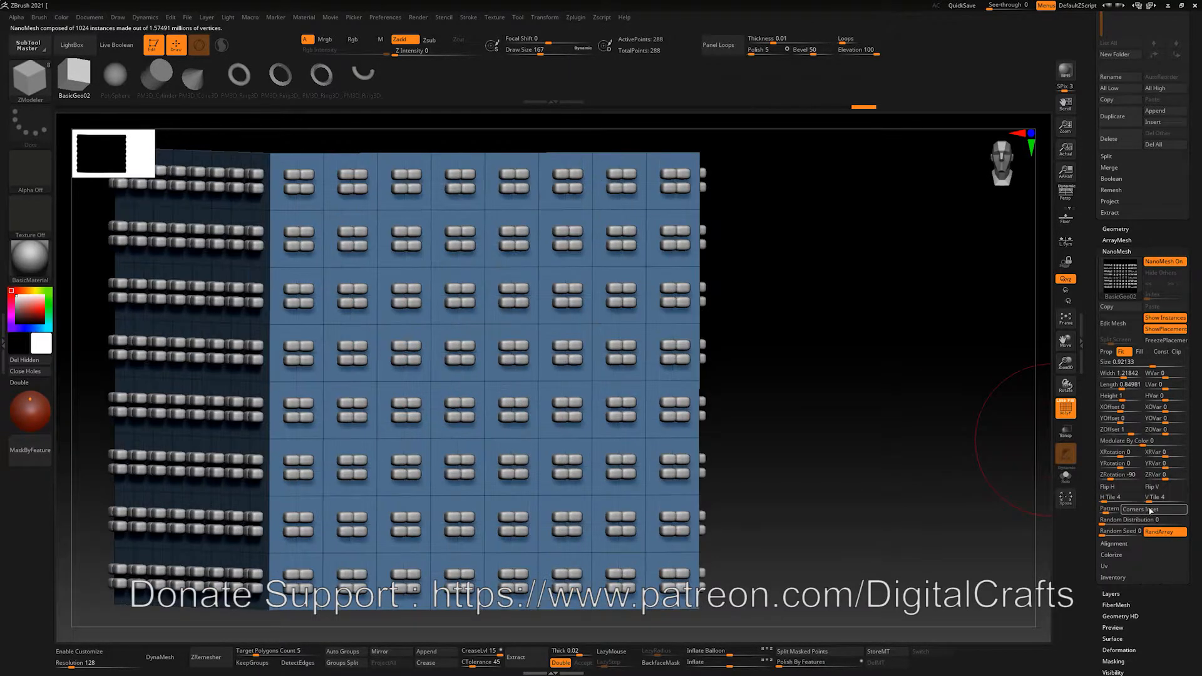
pyautogui.click(1146, 509)
pyautogui.click(1131, 460)
pyautogui.click(1153, 513)
pyautogui.click(1132, 544)
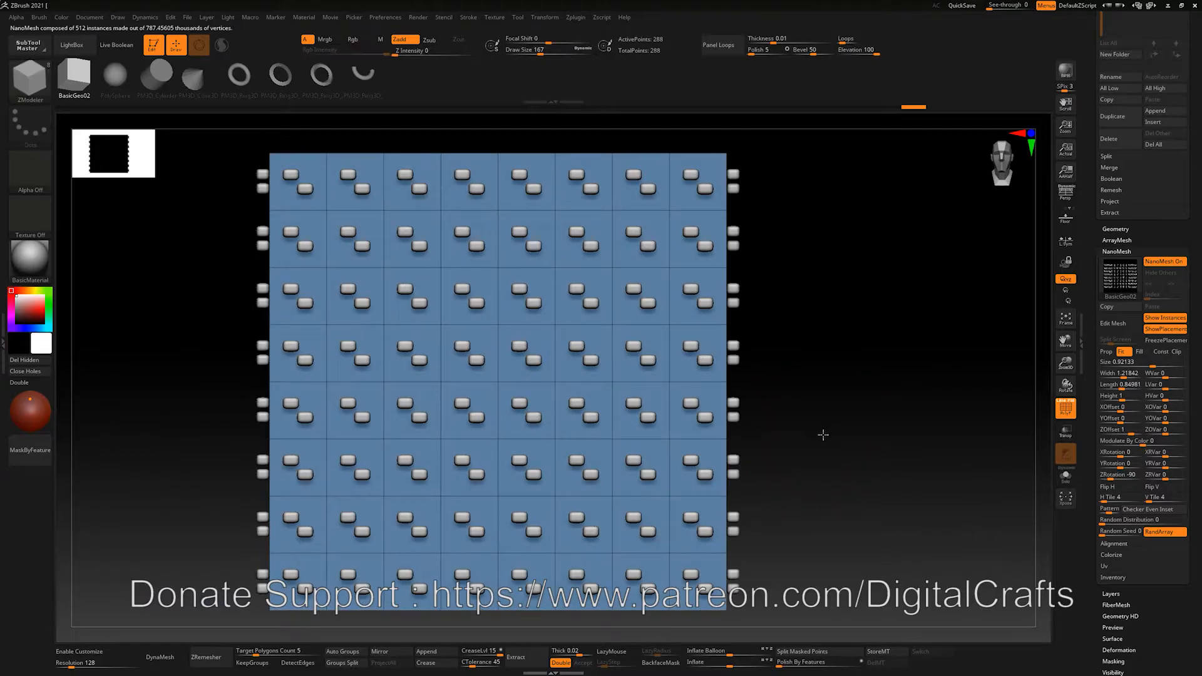
# Step: Reset the box NanoMesh's horizontal and vertical tiling to 1 and its length and width ratios to 1
pyautogui.click(1103, 499)
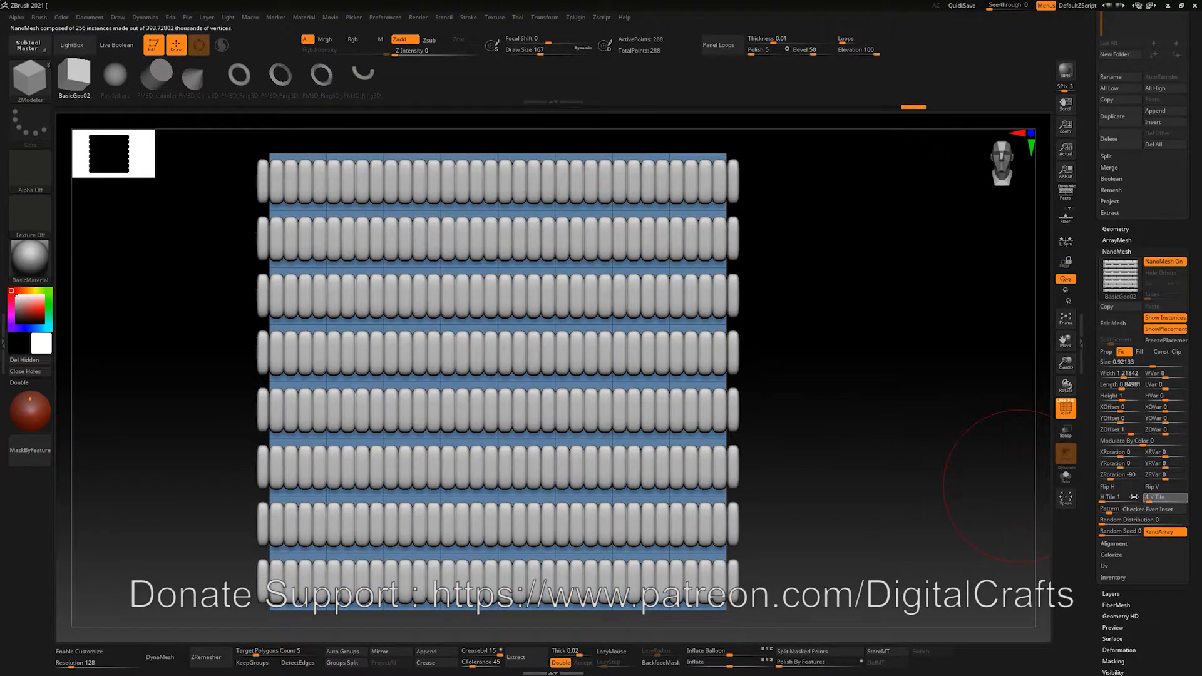
pyautogui.click(1148, 499)
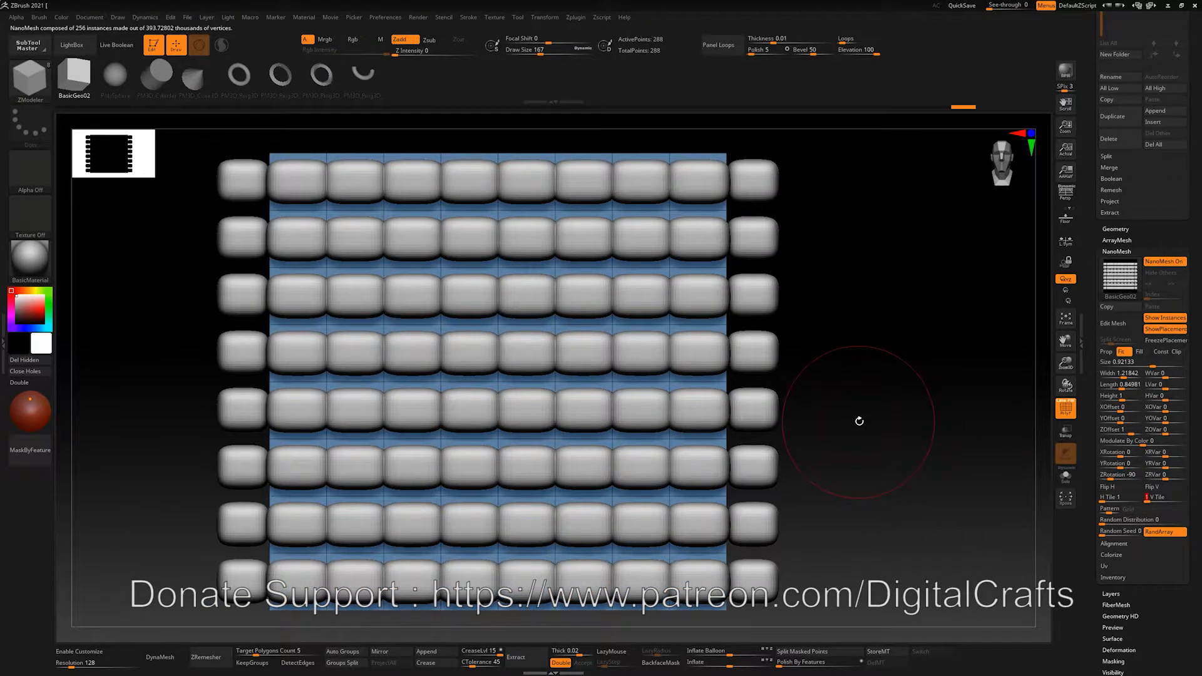
pyautogui.click(1119, 383)
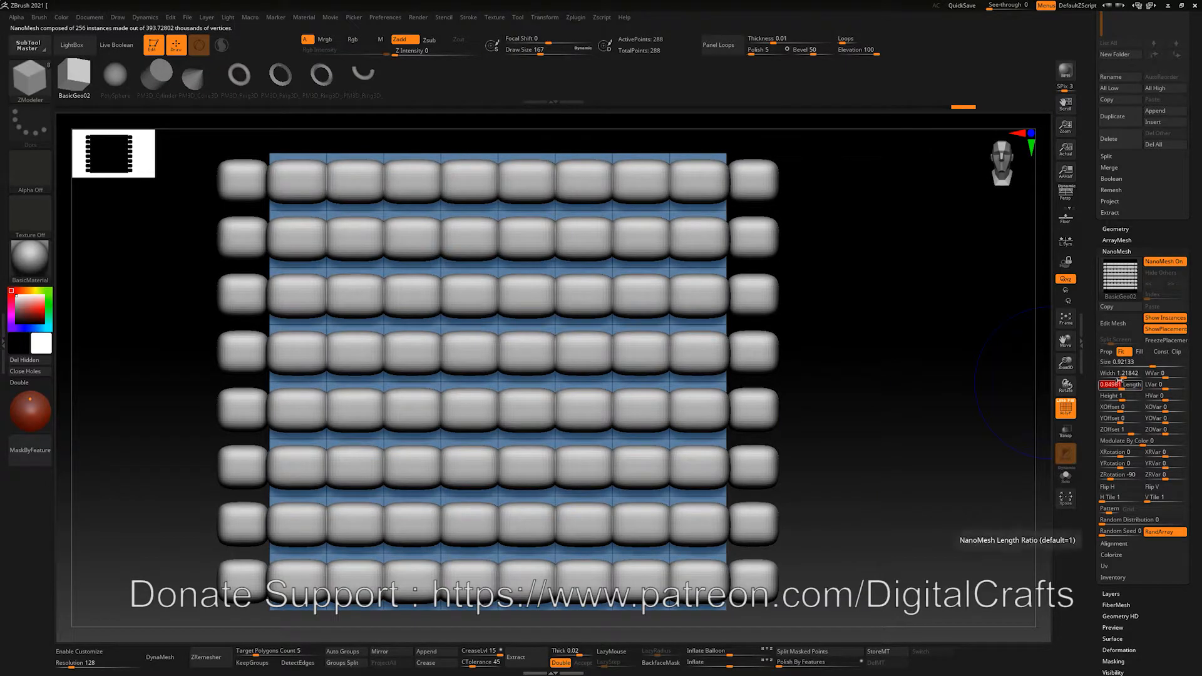
pyautogui.write('1')
pyautogui.press('Return')
pyautogui.click(1119, 374)
pyautogui.write('1')
pyautogui.press('Return')
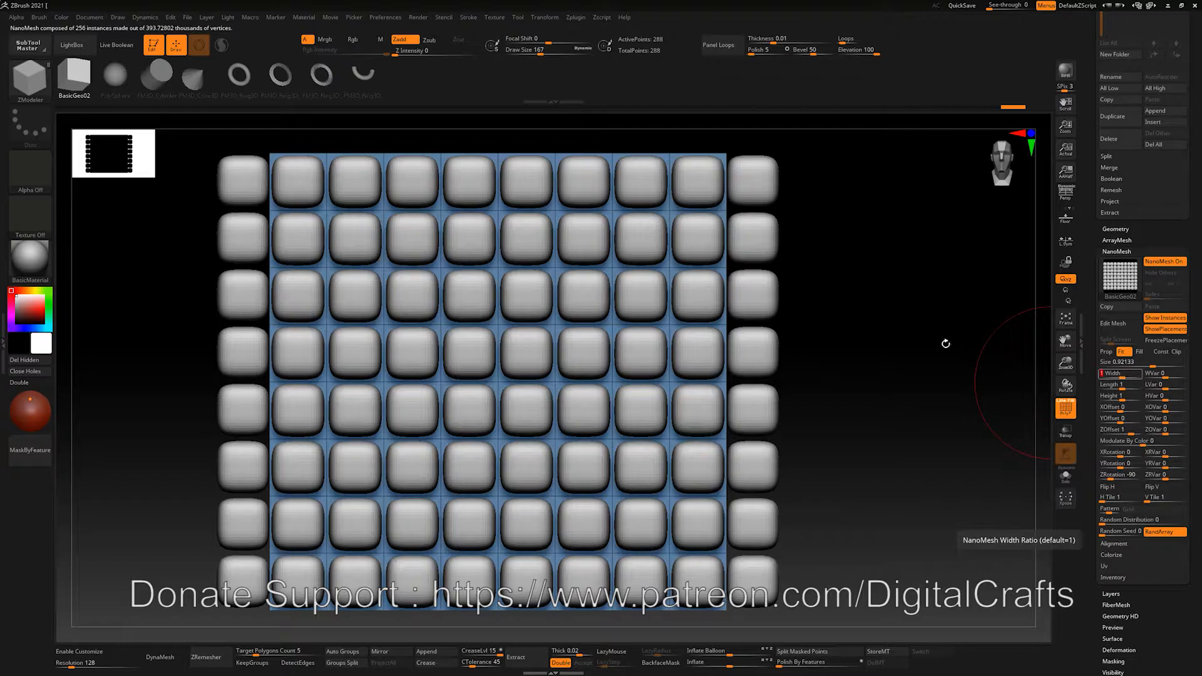
# Step: Freeze the box placement and insert PolySphere NanoMeshes over the whole polygroup at a size of about 0.48
pyautogui.keyDown('alt'); pyautogui.moveTo(801, 345); pyautogui.dragTo(853, 356); pyautogui.keyUp('alt')
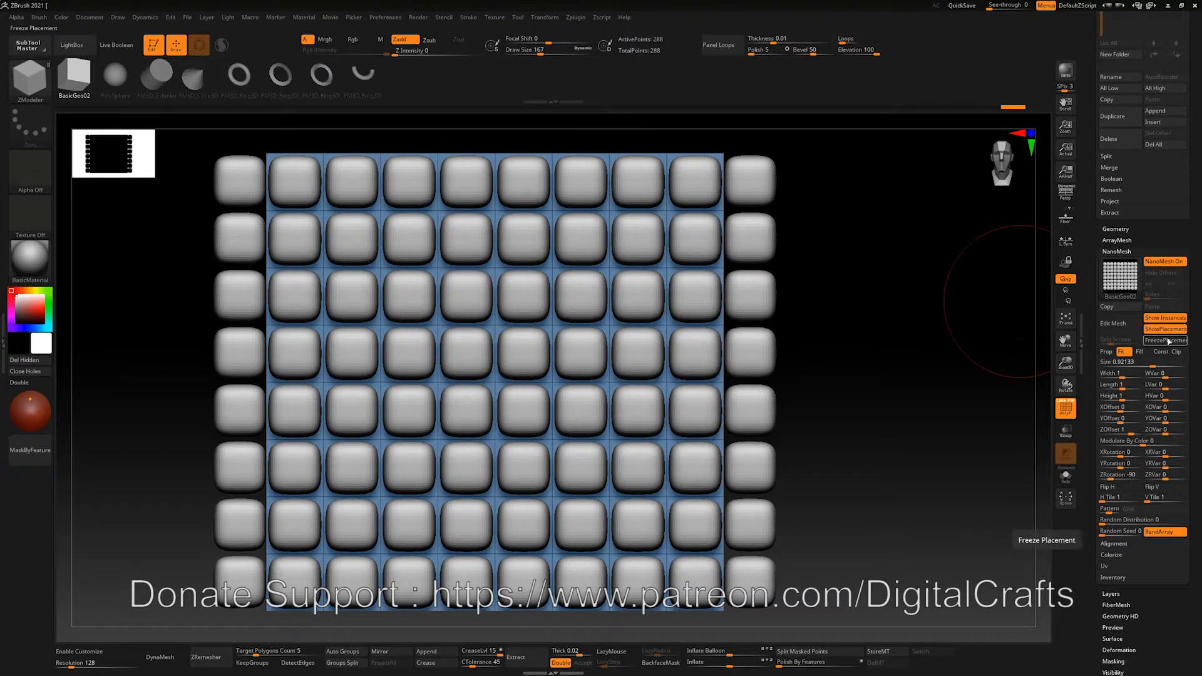
pyautogui.click(1168, 341)
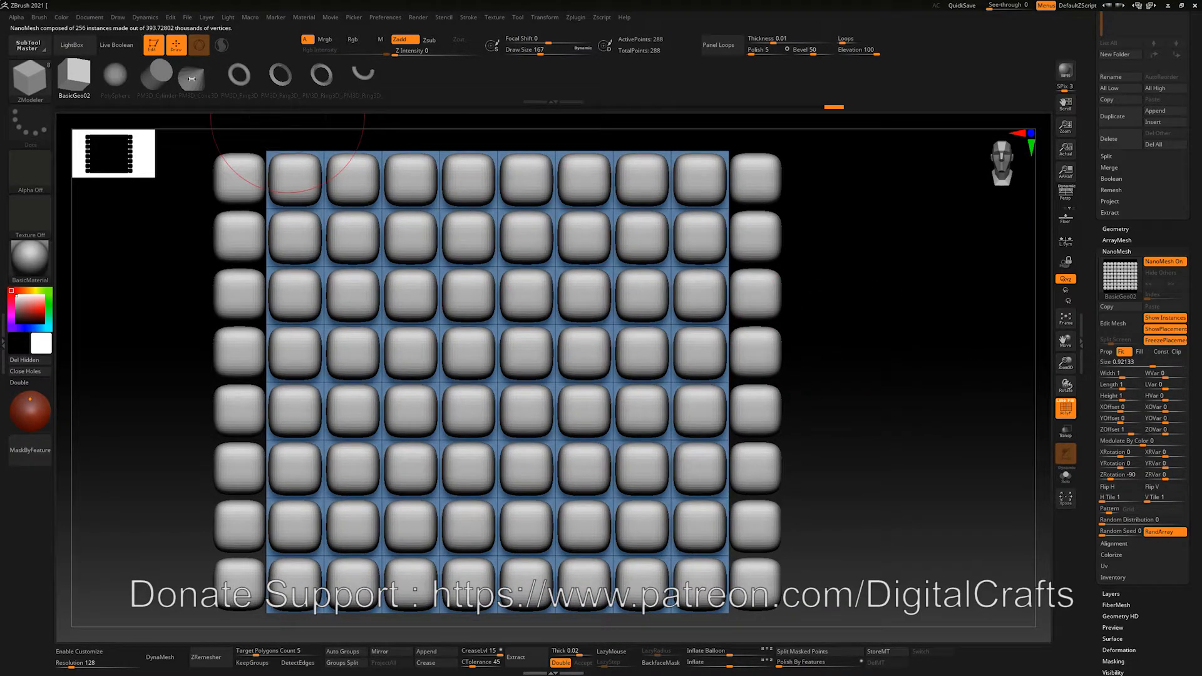
pyautogui.click(115, 75)
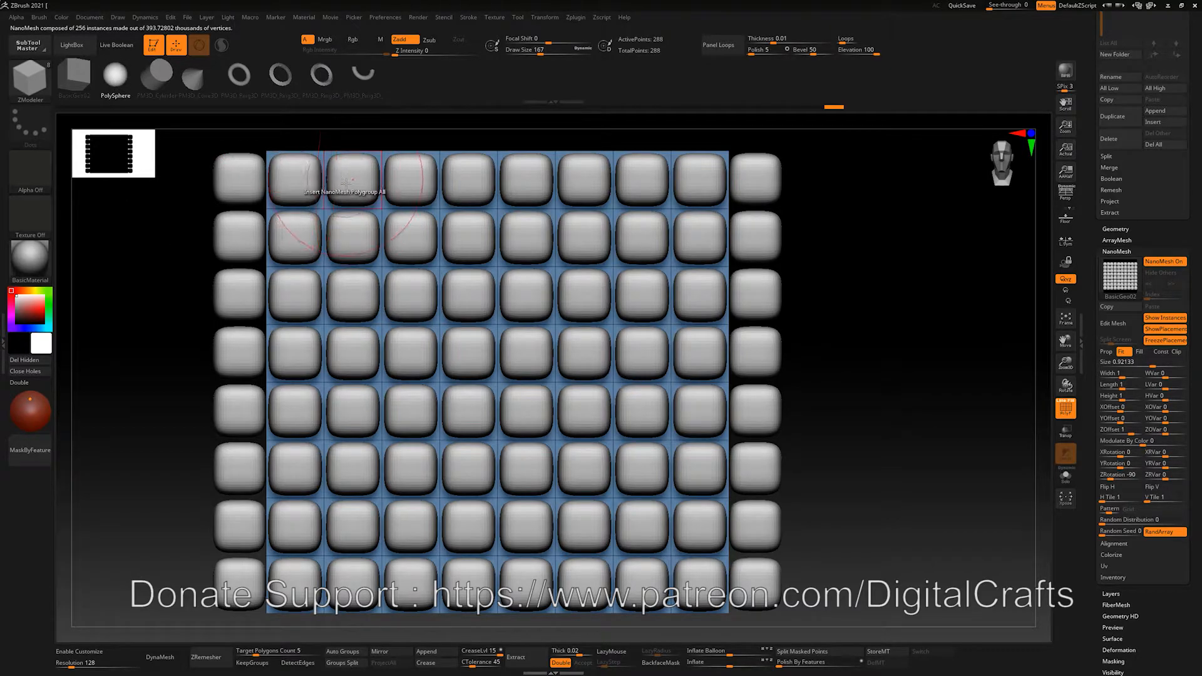
pyautogui.moveTo(358, 189); pyautogui.dragTo(382, 225)
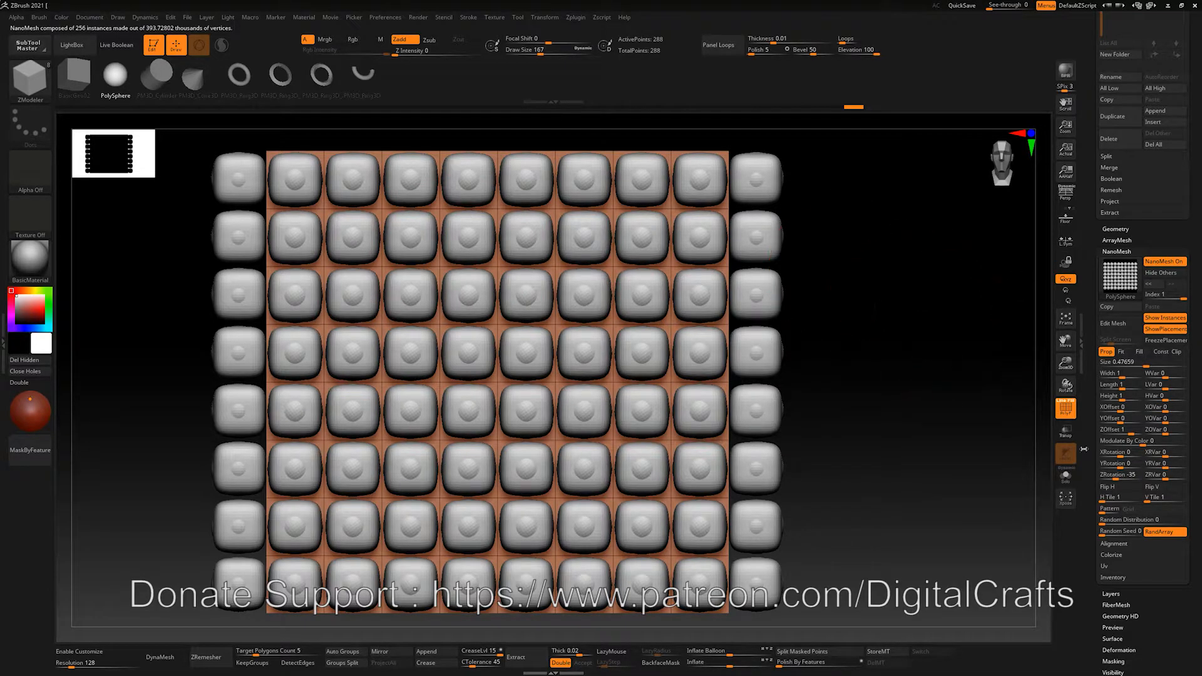
# Step: Set the PolySphere NanoMesh's Z offset to 1.1 so the spheres protrude from the boxes
pyautogui.moveTo(1134, 431); pyautogui.dragTo(1131, 432)
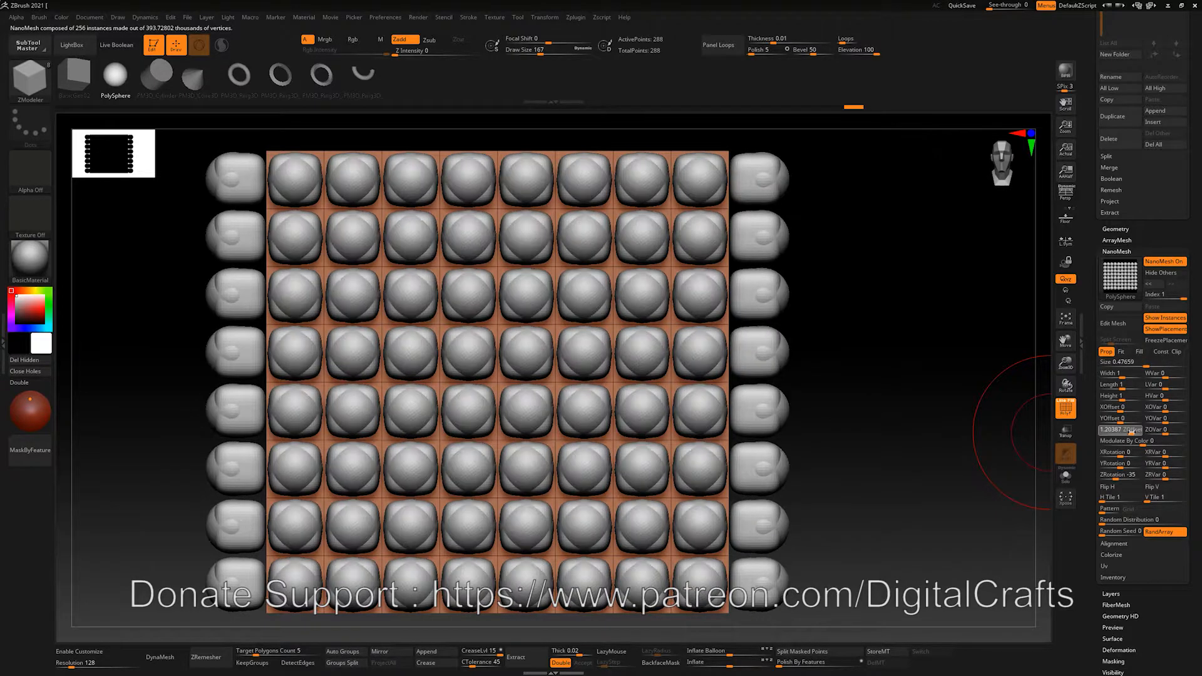
pyautogui.click(1132, 431)
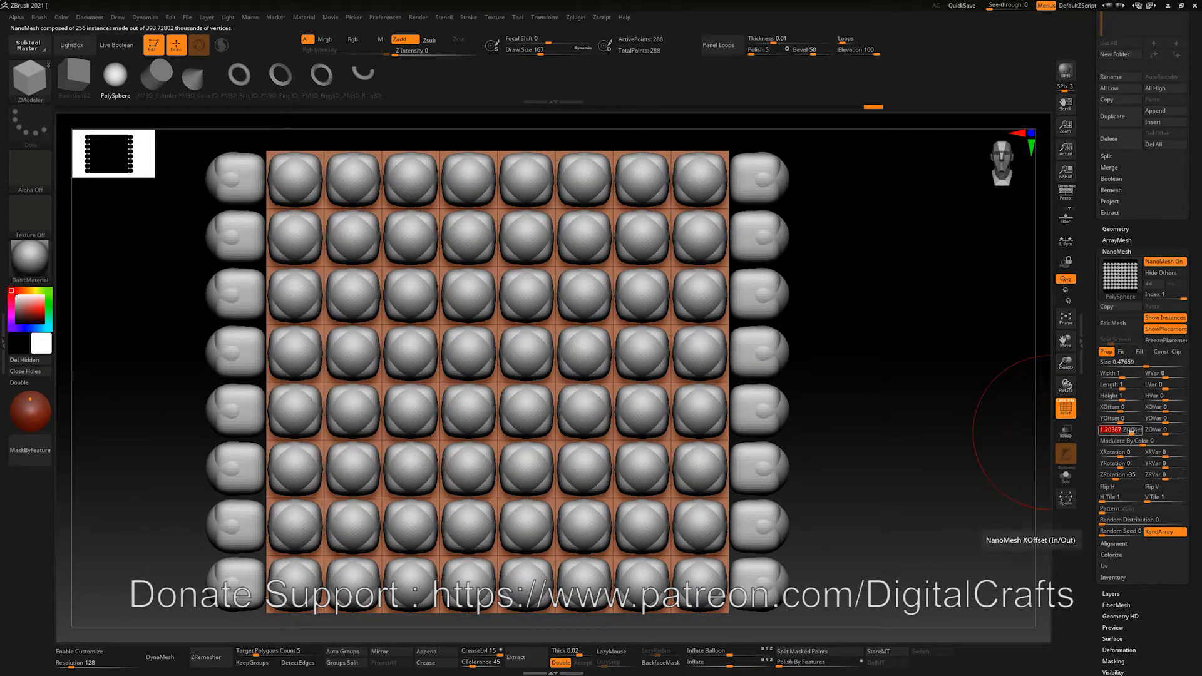
pyautogui.write('1.1')
pyautogui.press('Return')
pyautogui.moveTo(797, 392); pyautogui.dragTo(864, 392)
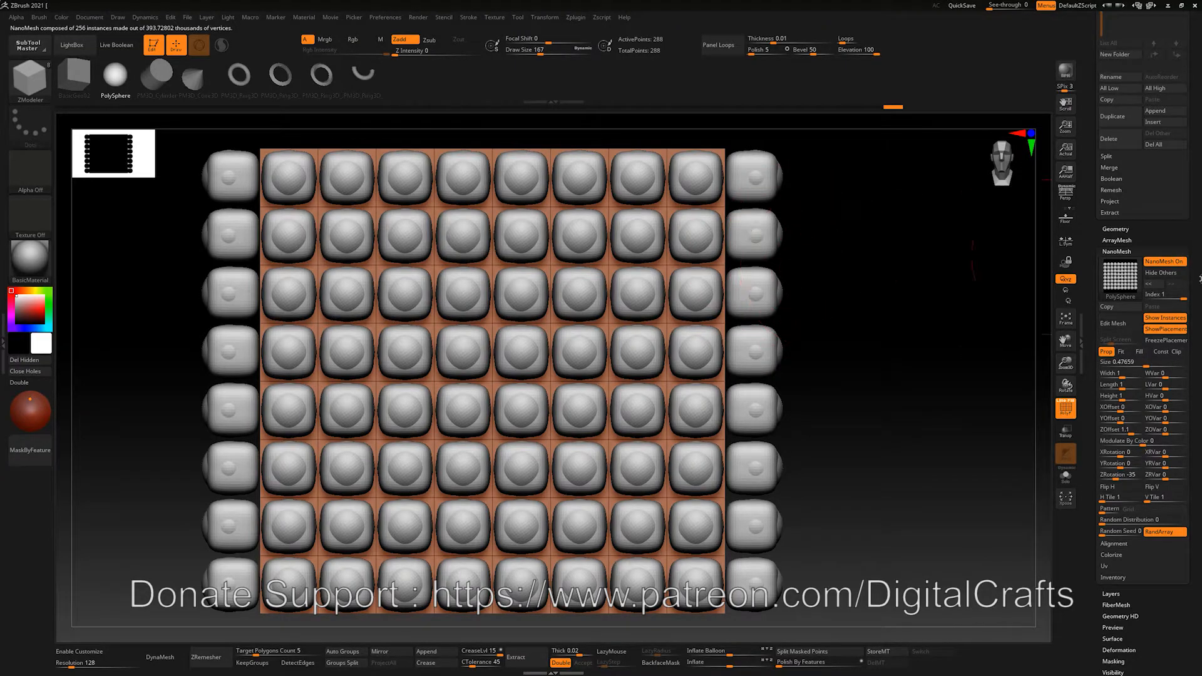
# Step: Freeze the PolySphere placement and insert PM3D_Cone3D NanoMeshes over the whole polygroup at a size of about 0.33
pyautogui.click(1165, 340)
pyautogui.click(193, 79)
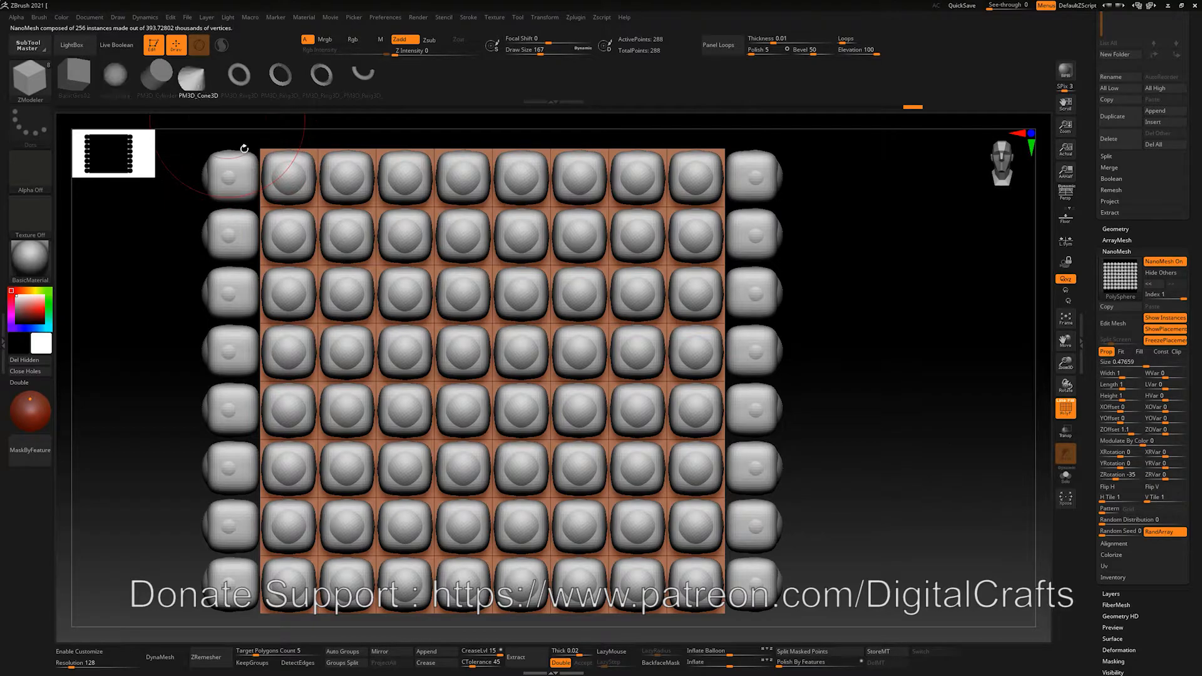
pyautogui.click(410, 306)
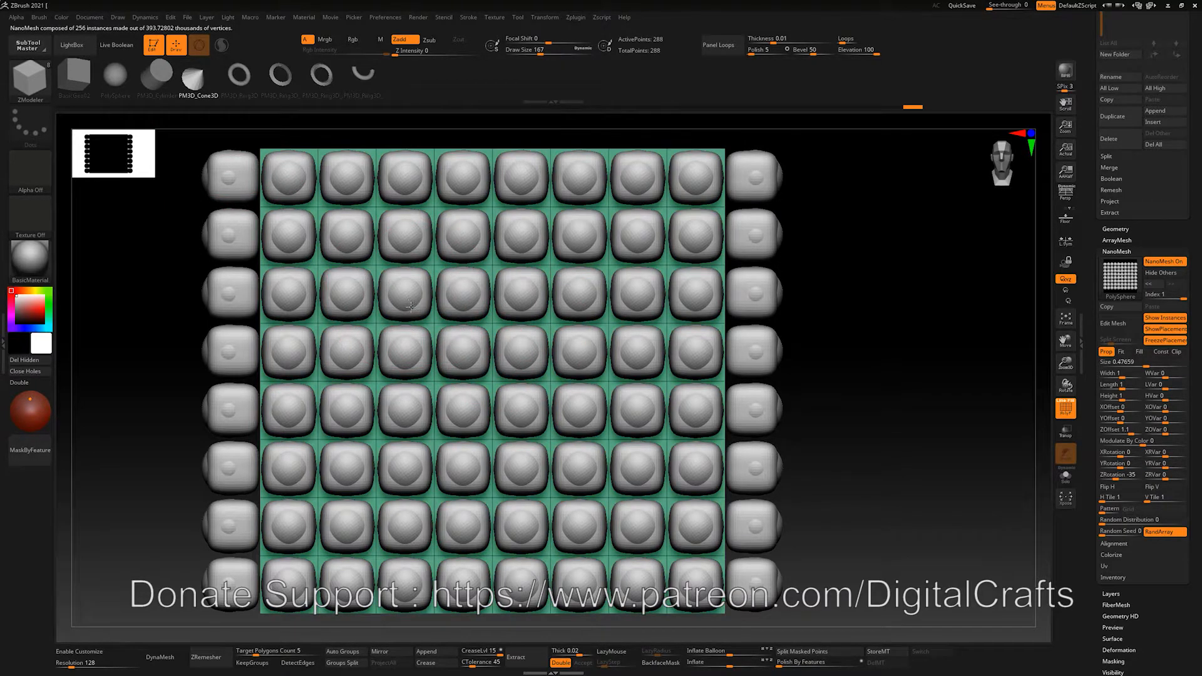
pyautogui.moveTo(421, 317); pyautogui.dragTo(429, 319)
pyautogui.moveTo(972, 387); pyautogui.dragTo(1048, 393)
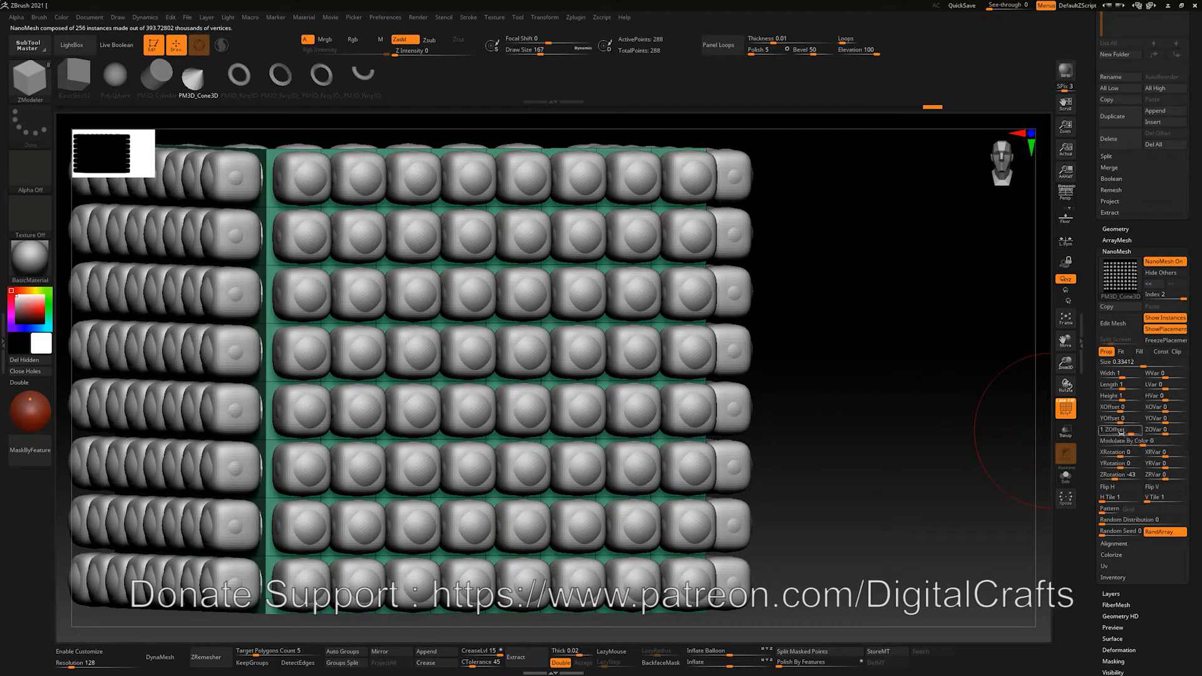
# Step: Set the cone NanoMesh's Z offset to about 2.78 and turn off the polyframe display
pyautogui.moveTo(1133, 431); pyautogui.dragTo(1134, 431)
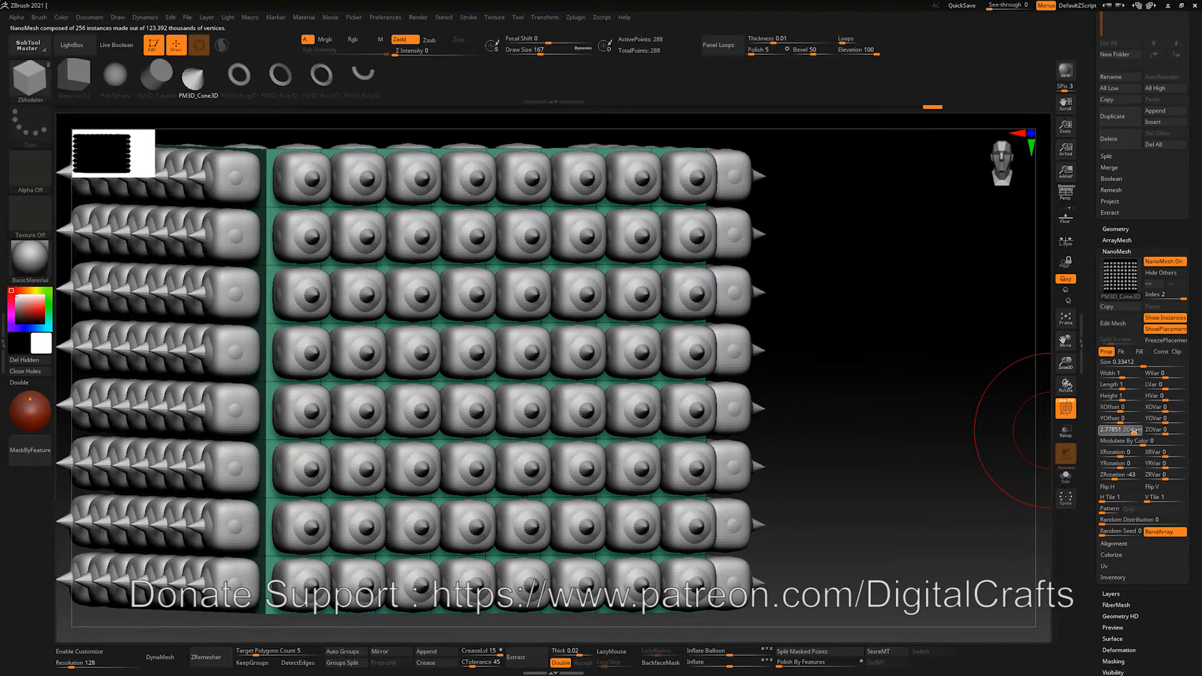
pyautogui.keyDown('shift'); pyautogui.moveTo(896, 359); pyautogui.dragTo(847, 348); pyautogui.keyUp('shift')
pyautogui.hotkey('shift', 'f')
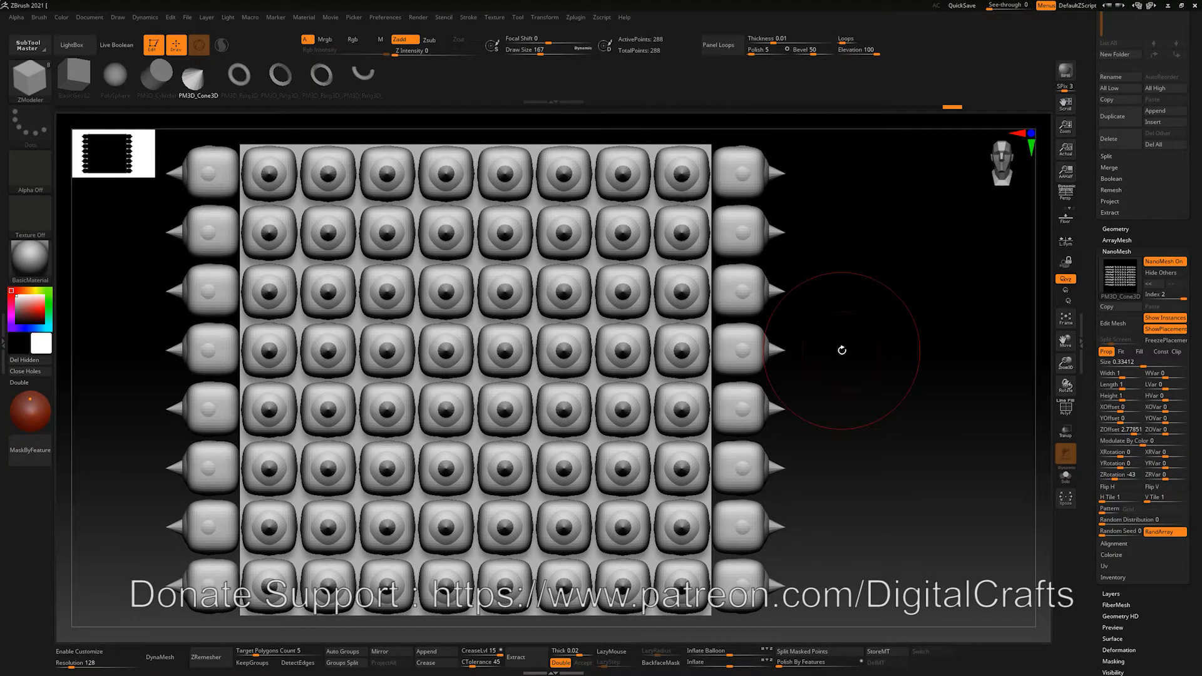
# Step: Isolate the cube's front face by hiding all other faces and delete the hidden geometry
pyautogui.moveTo(871, 360)
pyautogui.keyDown('alt'); pyautogui.mouseDown()
pyautogui.moveTo(835, 365)
pyautogui.moveTo(943, 368)
pyautogui.mouseUp(); pyautogui.keyUp('alt')
pyautogui.moveTo(943, 368)
pyautogui.keyDown('shift'); pyautogui.mouseDown()
pyautogui.moveTo(854, 331)
pyautogui.moveTo(820, 335)
pyautogui.mouseUp(); pyautogui.keyUp('shift')
pyautogui.moveTo(829, 160)
pyautogui.keyDown('ctrl'); pyautogui.keyDown('shift'); pyautogui.mouseDown()
pyautogui.moveTo(397, 574)
pyautogui.moveTo(368, 643)
pyautogui.mouseUp(); pyautogui.keyUp('shift'); pyautogui.keyUp('ctrl')
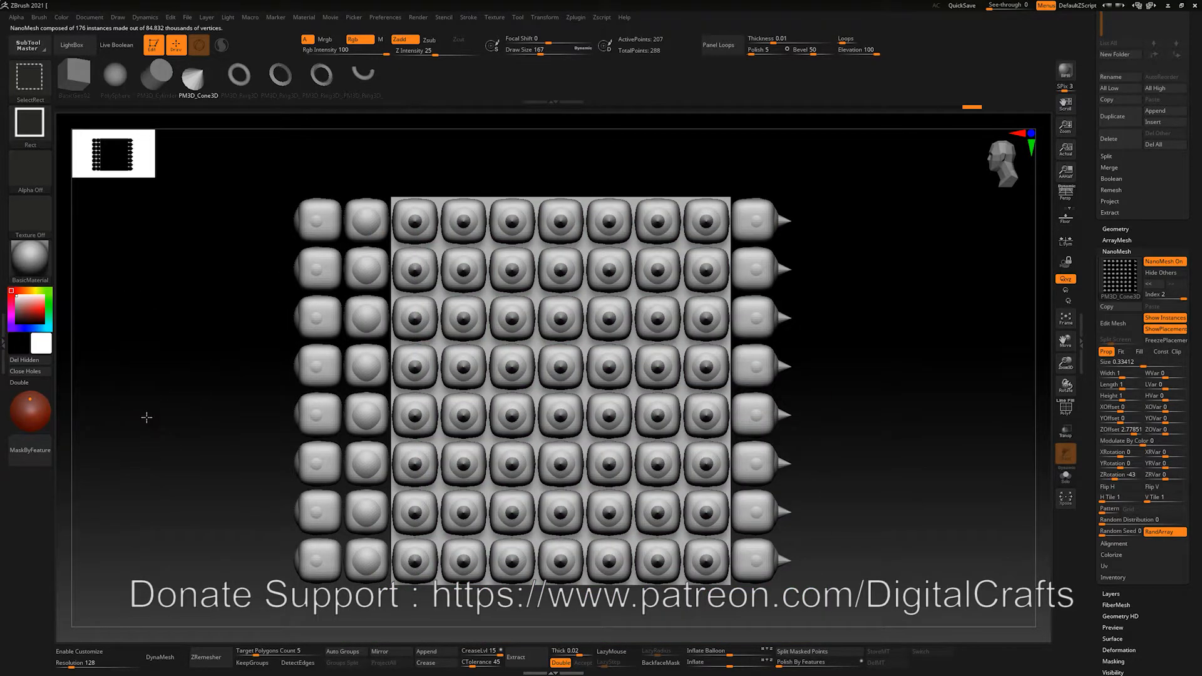
pyautogui.keyDown('ctrl'); pyautogui.keyDown('shift'); pyautogui.moveTo(147, 417); pyautogui.dragTo(160, 429); pyautogui.keyUp('shift'); pyautogui.keyUp('ctrl')
pyautogui.keyDown('ctrl'); pyautogui.keyDown('alt'); pyautogui.keyDown('shift'); pyautogui.moveTo(480, 153); pyautogui.dragTo(361, 649); pyautogui.keyUp('shift'); pyautogui.keyUp('alt'); pyautogui.keyUp('ctrl')
pyautogui.moveTo(202, 488); pyautogui.dragTo(747, 409)
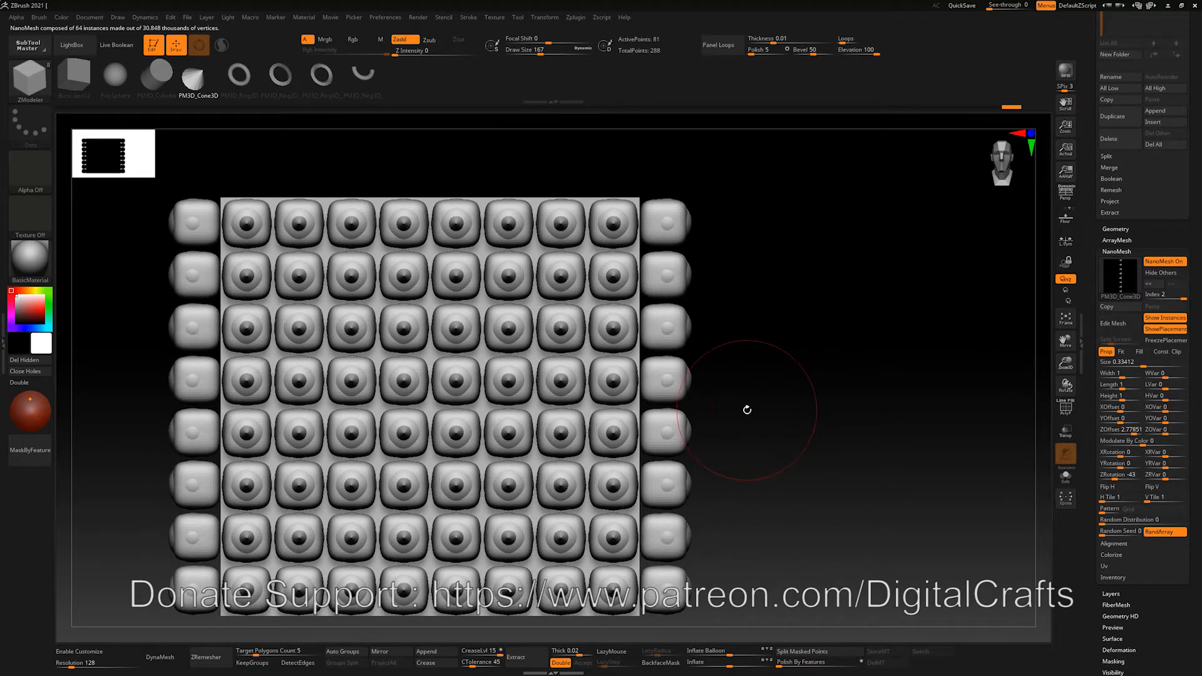
pyautogui.click(22, 361)
# Step: Freeze the cone placement and unfreeze the PolySphere and box NanoMeshes to remove them from the face
pyautogui.moveTo(730, 403); pyautogui.dragTo(771, 370)
pyautogui.click(1169, 342)
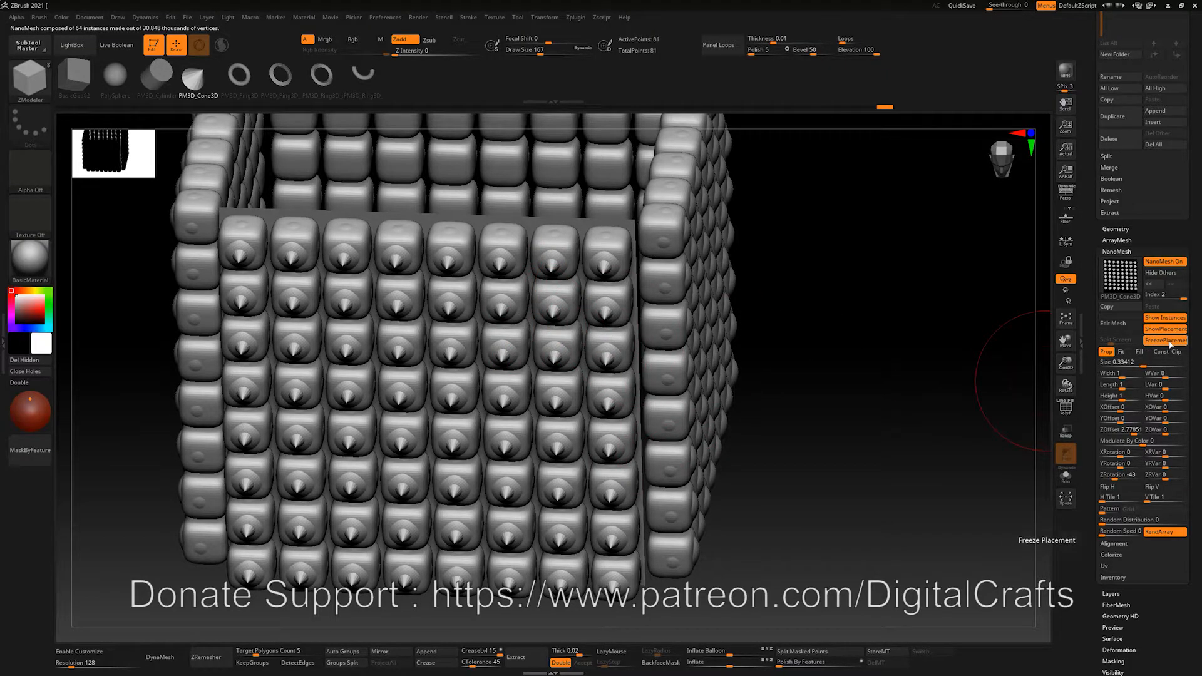
pyautogui.click(1162, 295)
pyautogui.click(1171, 340)
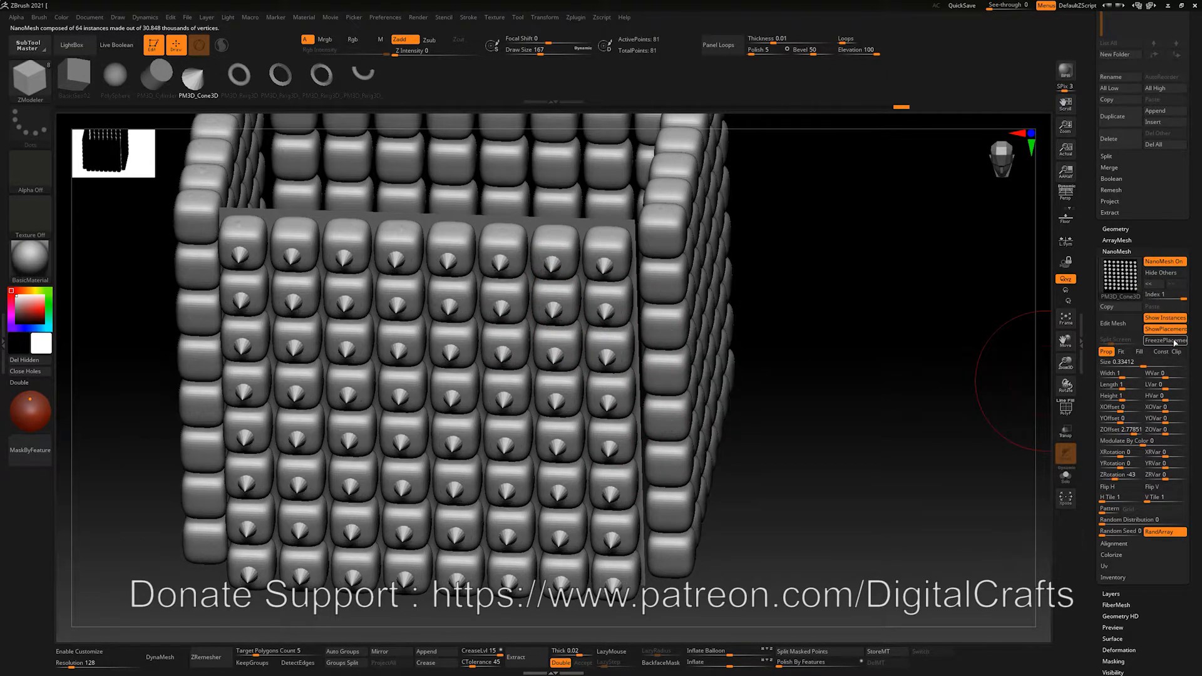
pyautogui.keyDown('shift'); pyautogui.moveTo(892, 357); pyautogui.dragTo(883, 338); pyautogui.keyUp('shift')
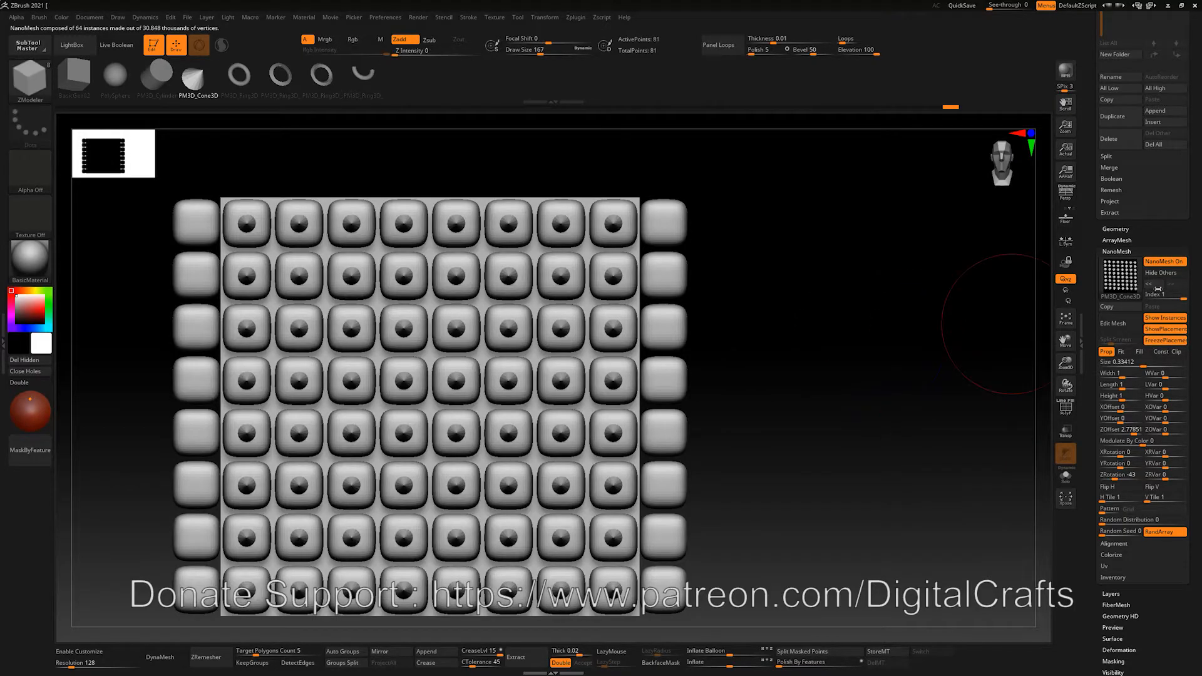
pyautogui.click(1163, 296)
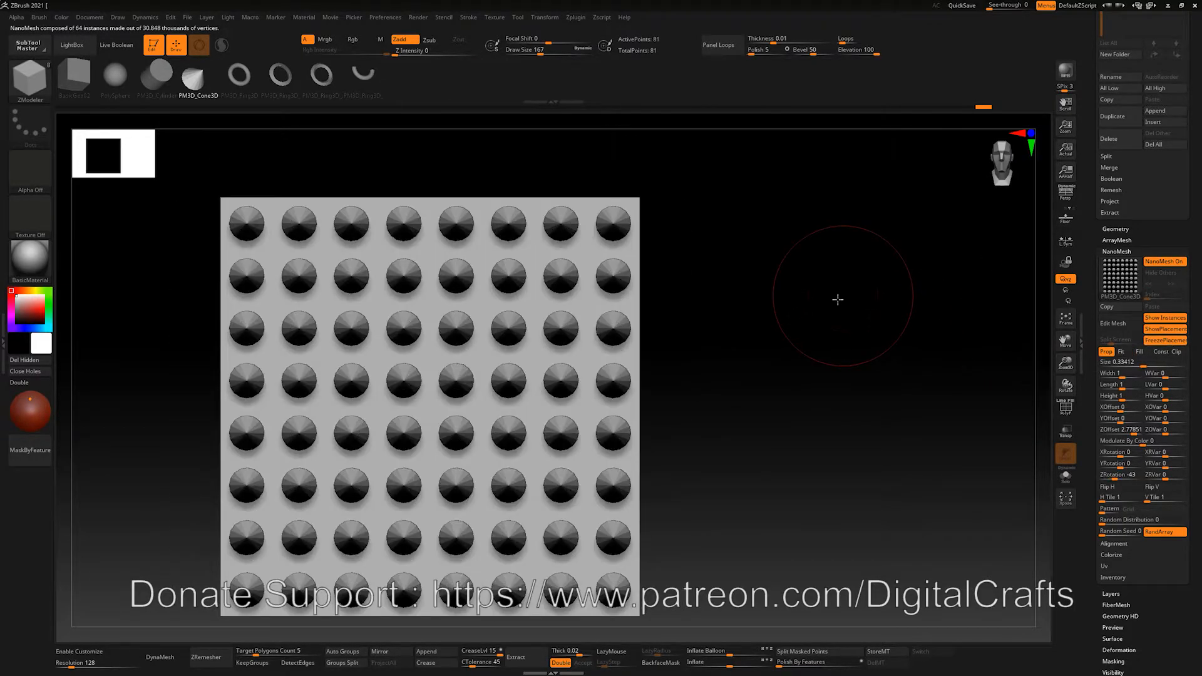
pyautogui.moveTo(837, 298); pyautogui.dragTo(783, 323)
pyautogui.moveTo(840, 306)
pyautogui.keyDown('shift'); pyautogui.mouseDown()
pyautogui.moveTo(775, 336)
pyautogui.moveTo(737, 330)
pyautogui.moveTo(792, 321)
pyautogui.moveTo(757, 327)
pyautogui.mouseUp(); pyautogui.keyUp('shift')
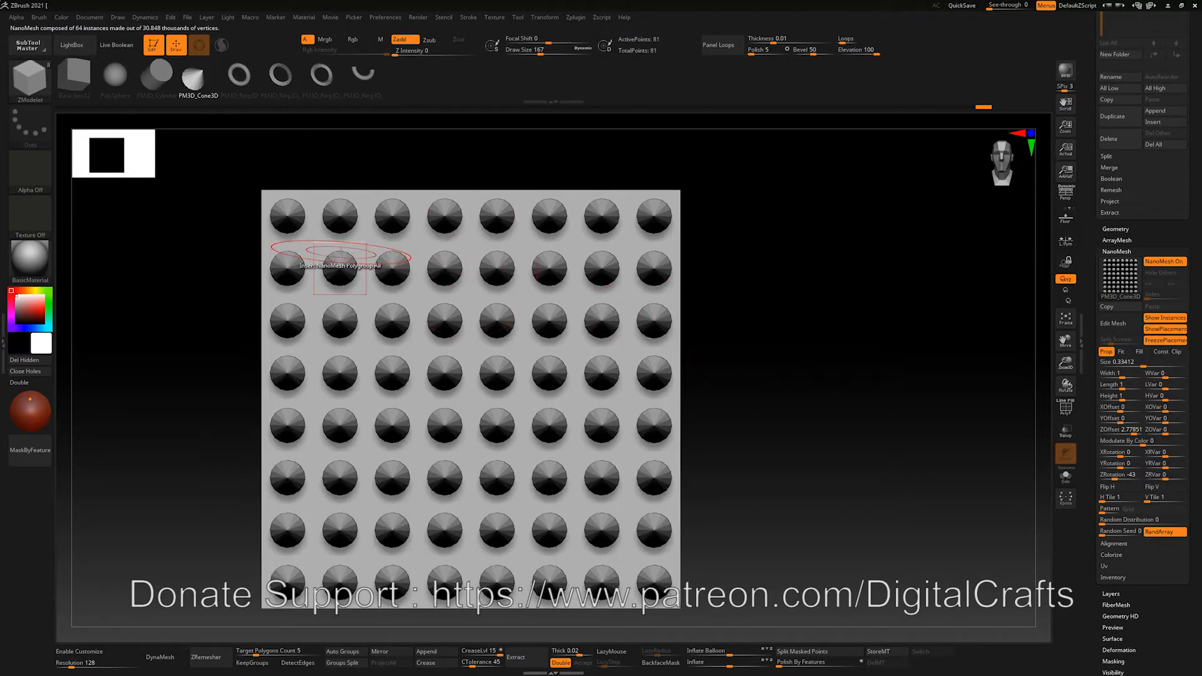
# Step: Replace the cones with PM3D_Ring3D NanoMeshes over the whole polygroup at a size of about 0.16, using Freeze Placement
pyautogui.press('Right')
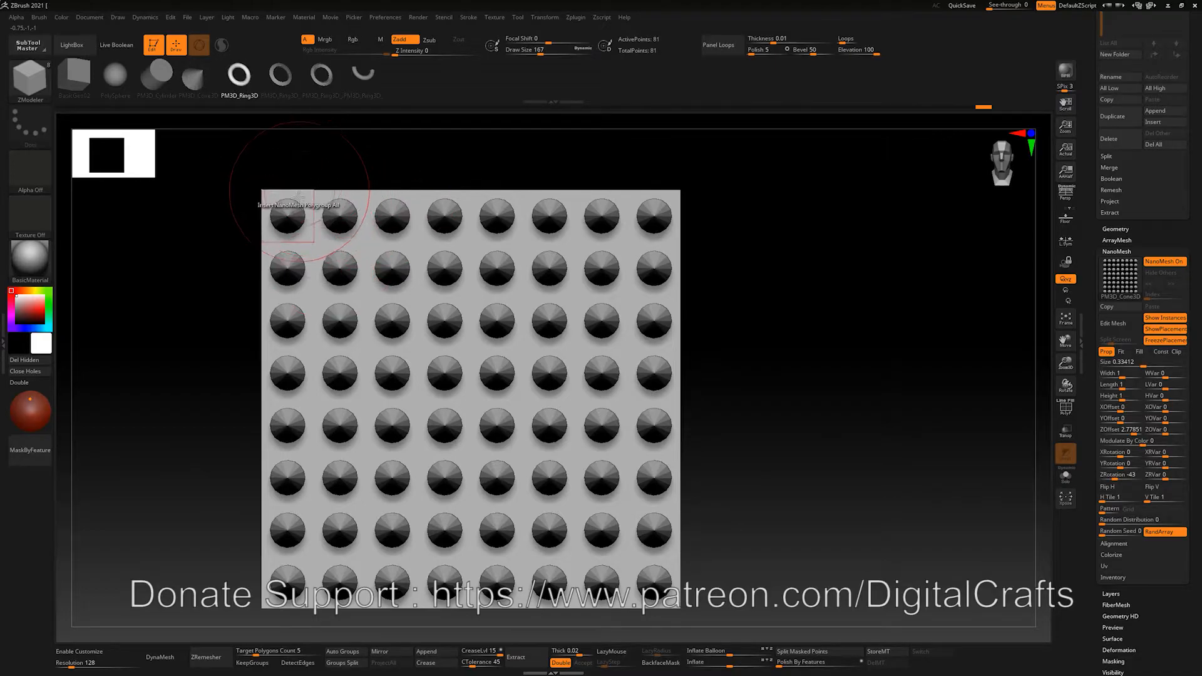
pyautogui.moveTo(293, 214); pyautogui.dragTo(305, 233)
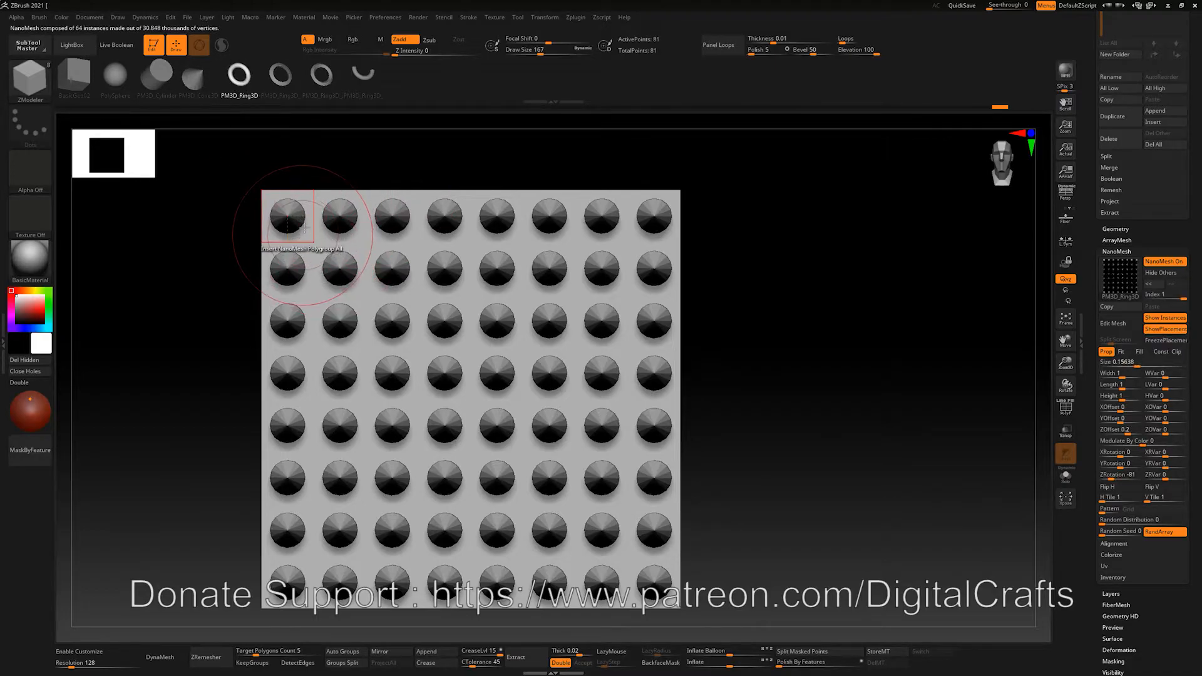
pyautogui.click(1166, 341)
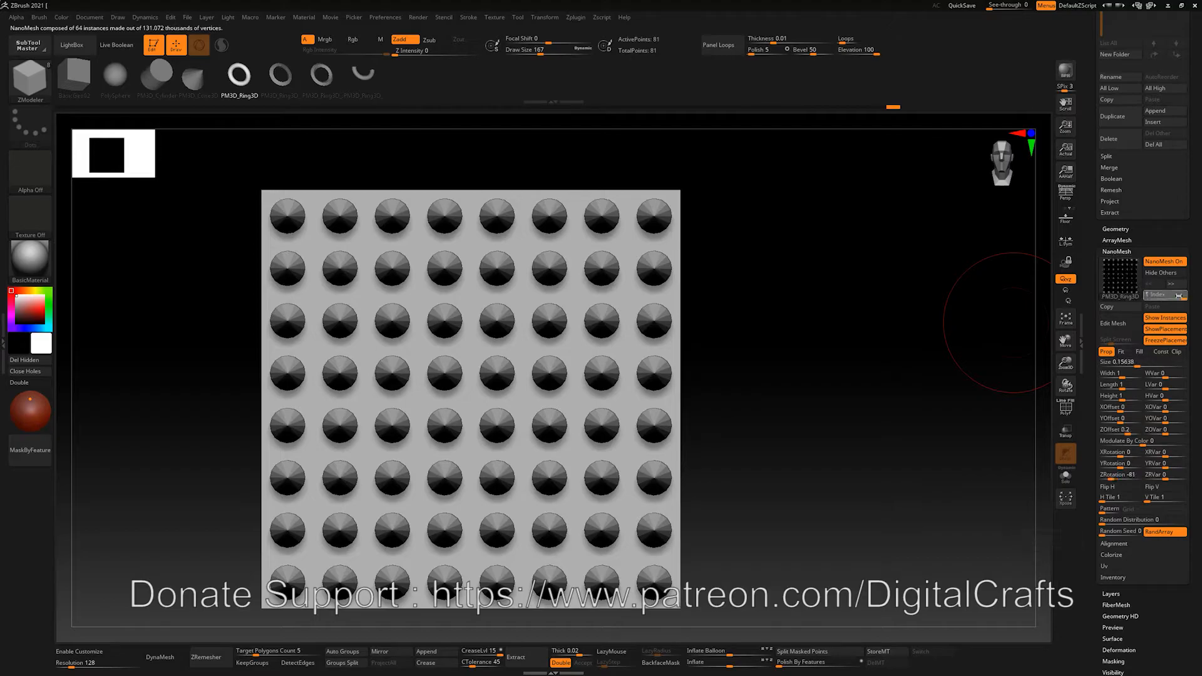
pyautogui.click(1149, 296)
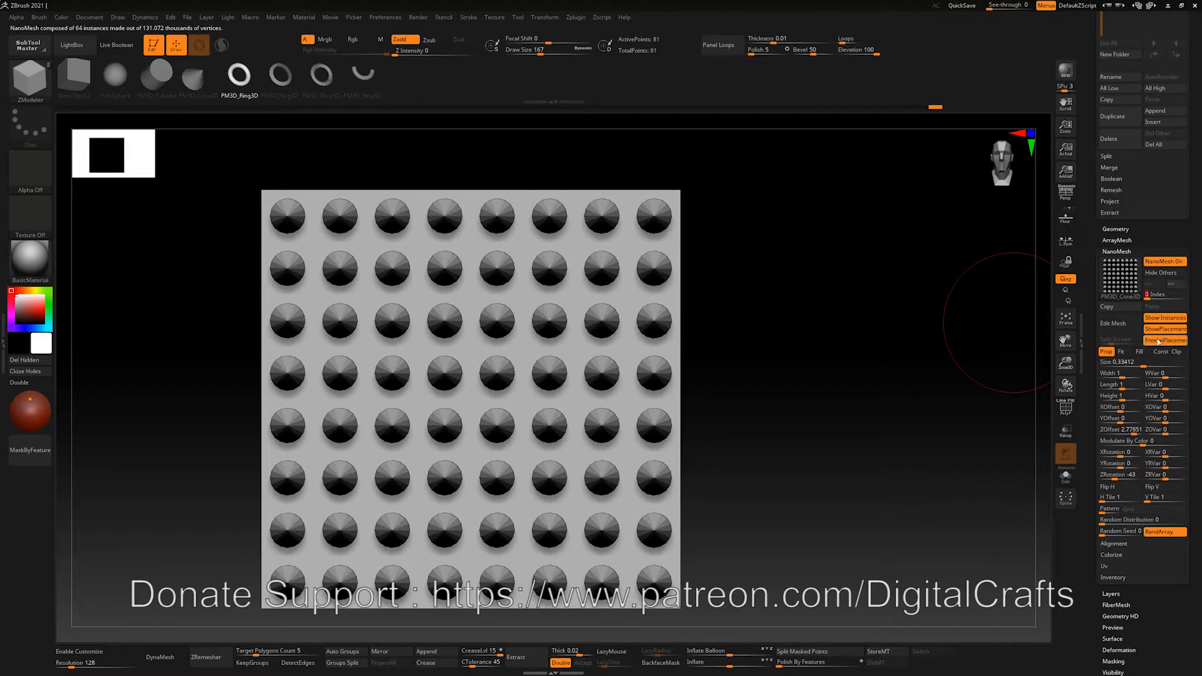
pyautogui.click(1157, 341)
pyautogui.keyDown('alt'); pyautogui.moveTo(749, 277); pyautogui.dragTo(800, 288); pyautogui.keyUp('alt')
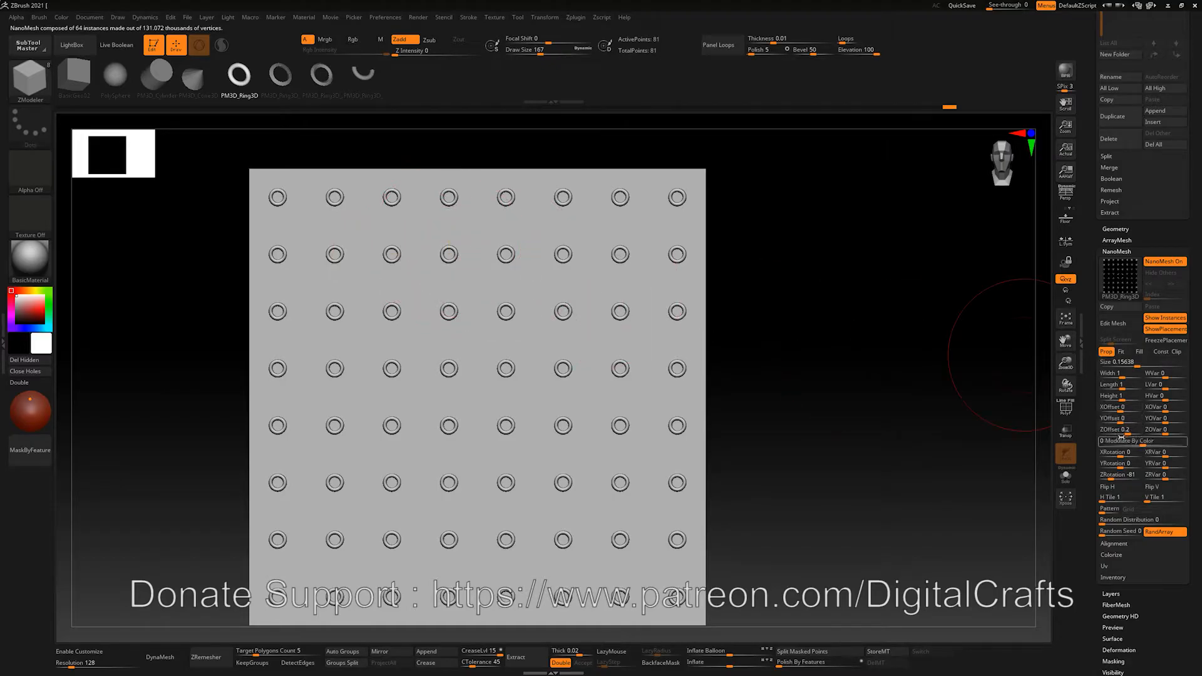
# Step: Enlarge the ring NanoMesh to a size of about 0.49 so the rings tile across the face
pyautogui.moveTo(1138, 369); pyautogui.dragTo(1152, 363)
pyautogui.keyDown('ctrl'); pyautogui.moveTo(803, 340); pyautogui.dragTo(906, 399, button='right'); pyautogui.keyUp('ctrl')
pyautogui.keyDown('alt'); pyautogui.moveTo(906, 399); pyautogui.dragTo(890, 356, button='right'); pyautogui.keyUp('alt')
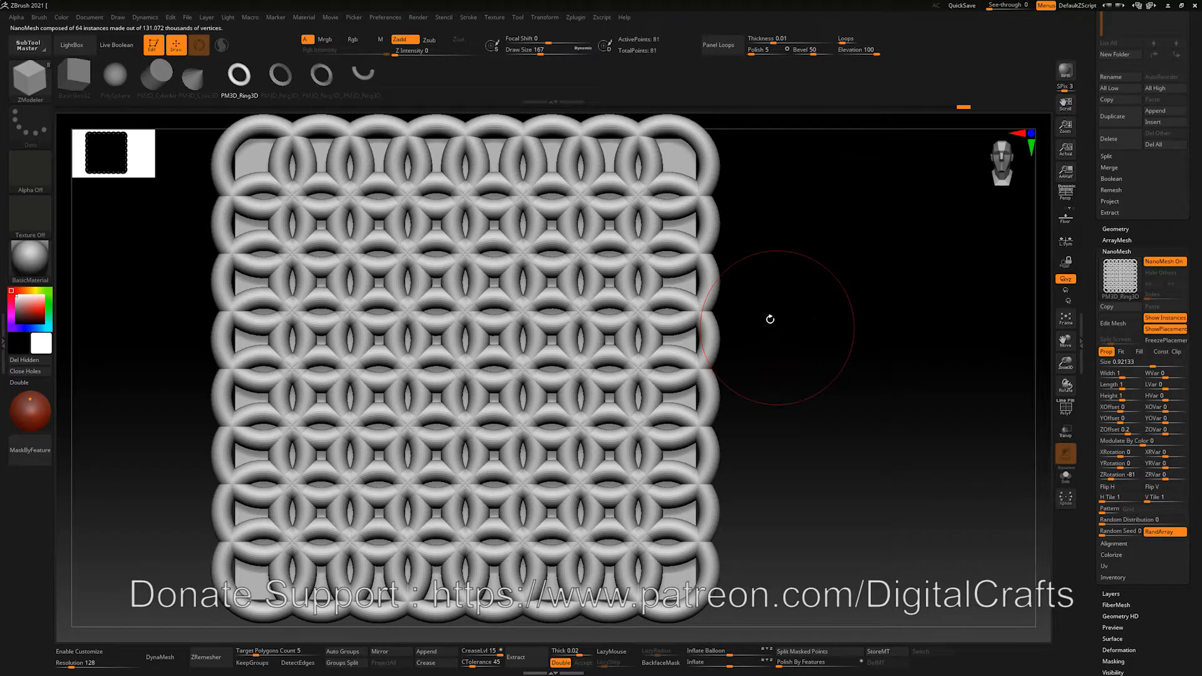
pyautogui.keyDown('alt'); pyautogui.moveTo(763, 217); pyautogui.dragTo(830, 240); pyautogui.keyUp('alt')
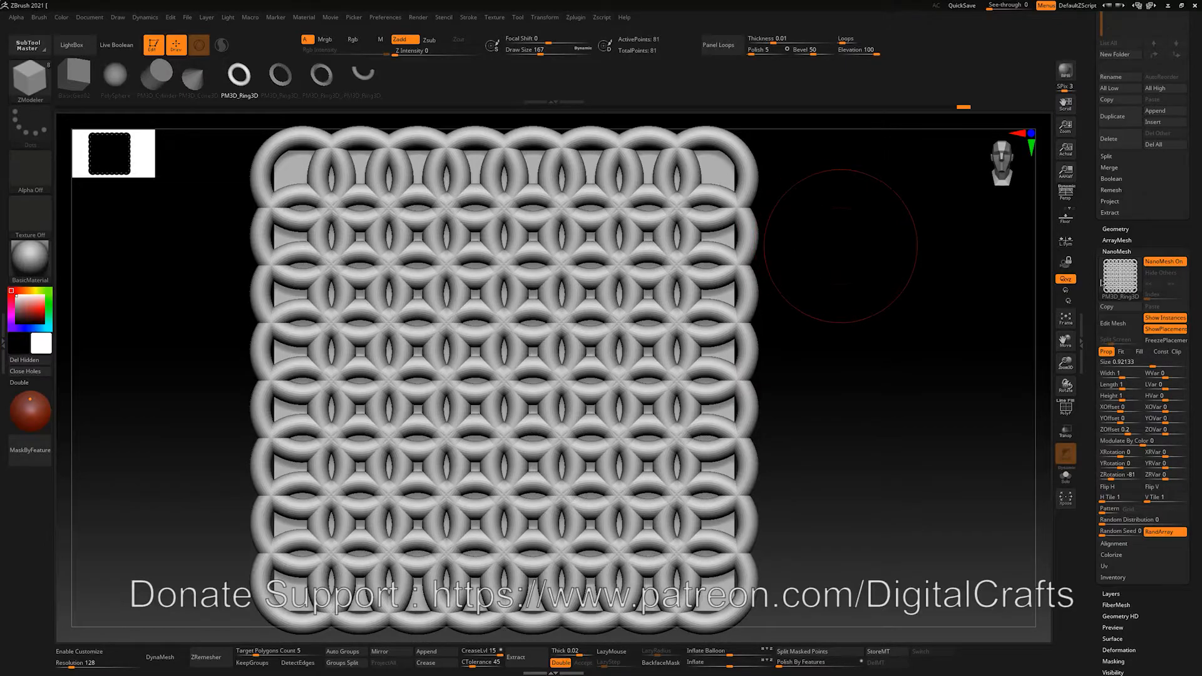
pyautogui.moveTo(1196, 280); pyautogui.dragTo(1197, 292)
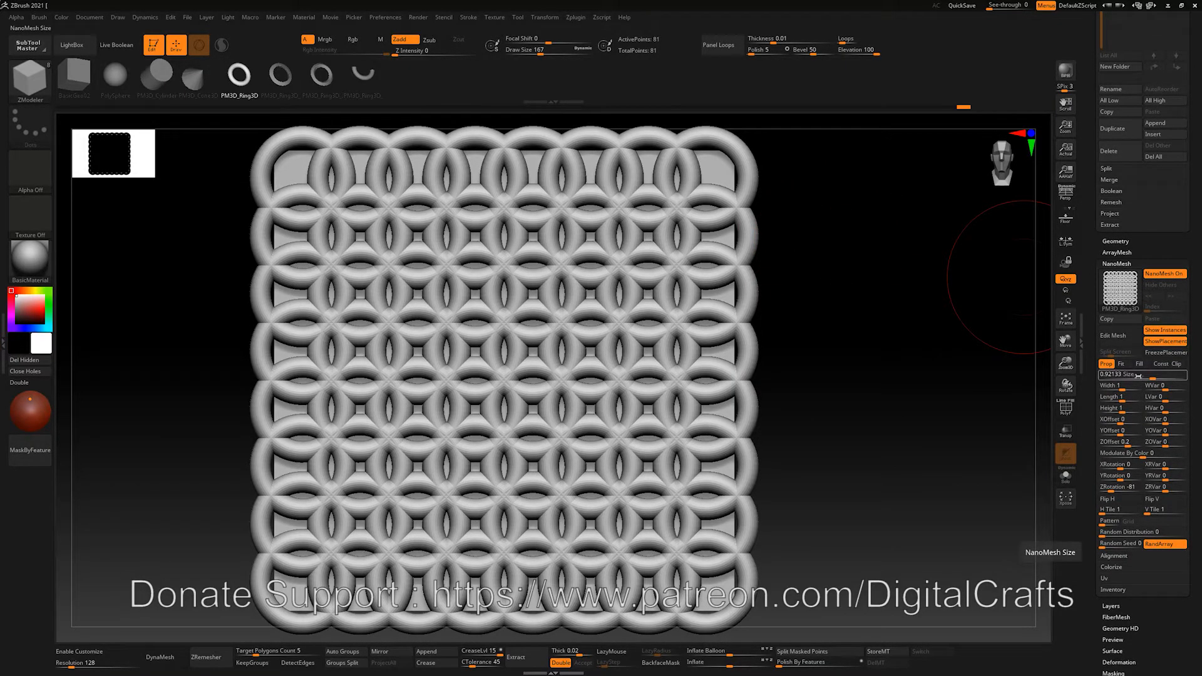
pyautogui.moveTo(1156, 376); pyautogui.dragTo(1146, 380)
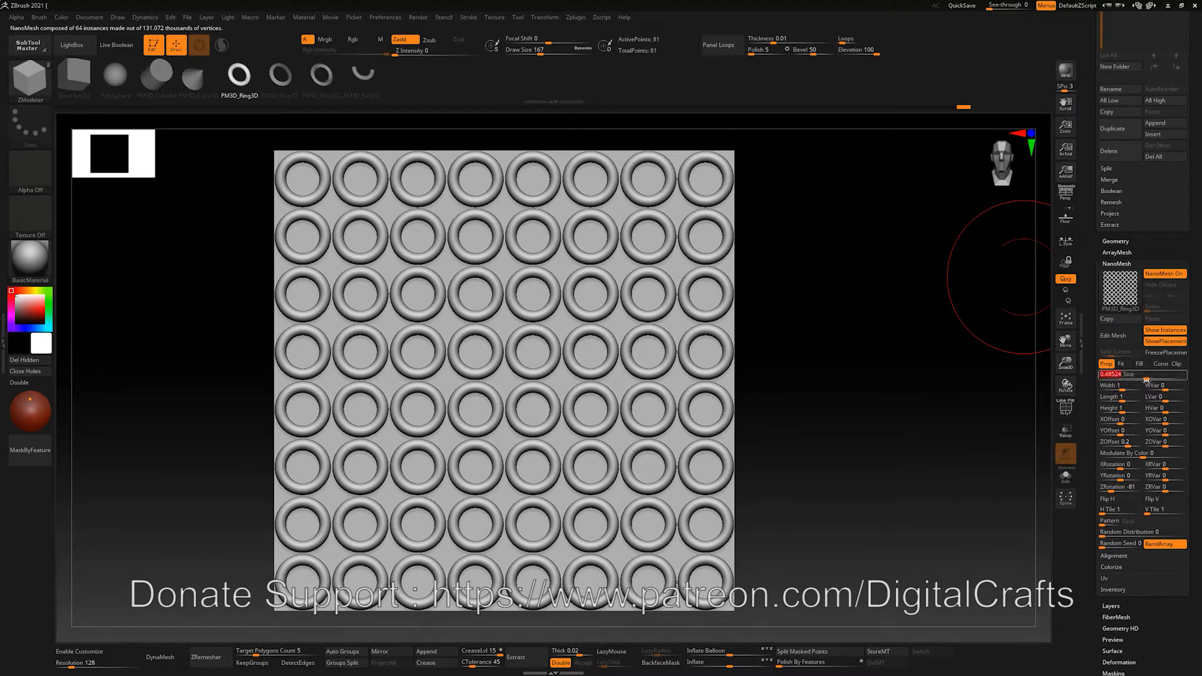
# Step: Create an alpha from the ring mesh, framed to fill the image, with a map size of 1995
pyautogui.click(17, 17)
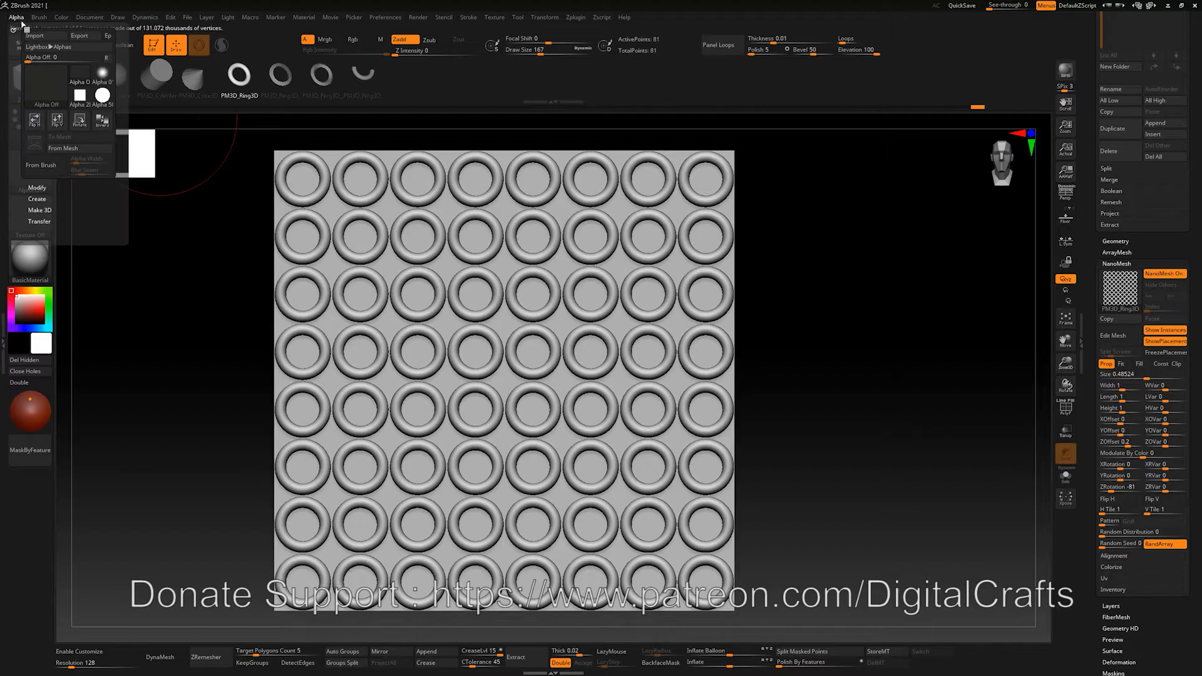
pyautogui.click(38, 188)
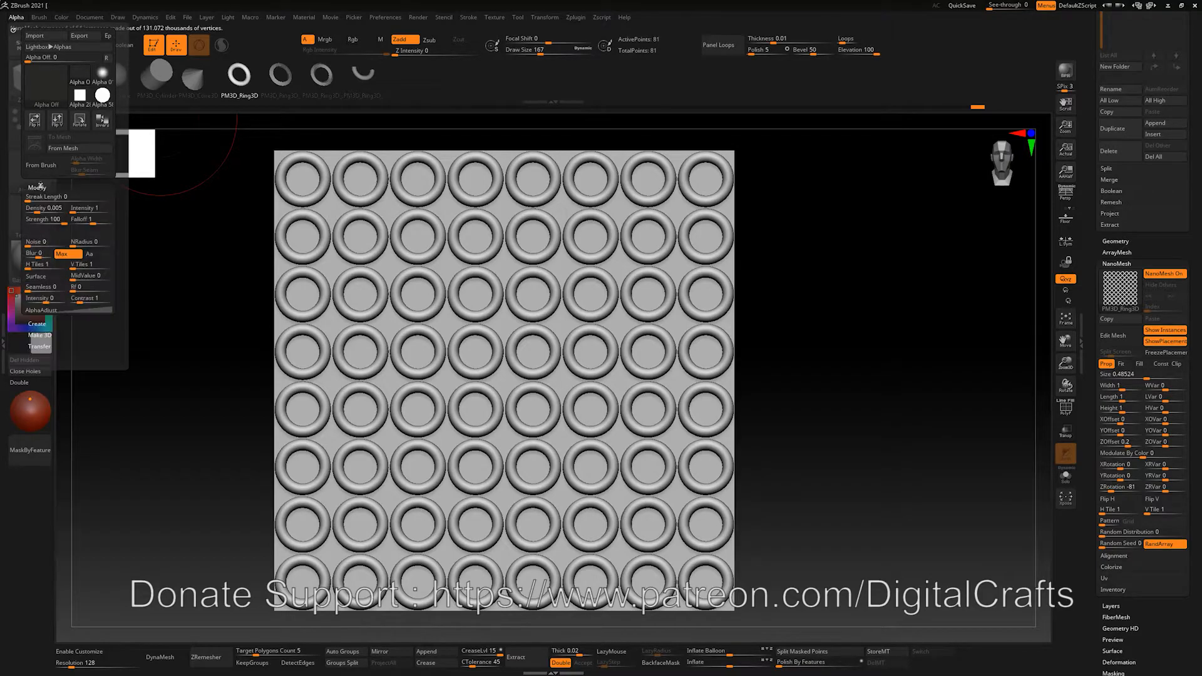
pyautogui.click(38, 326)
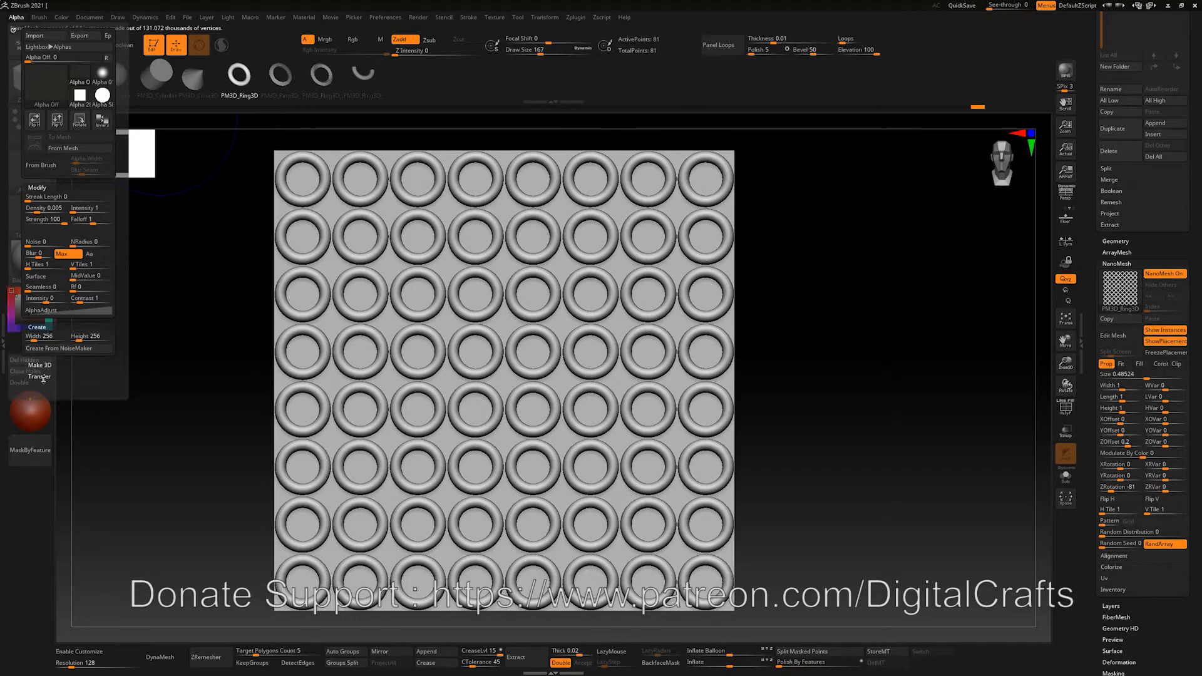
pyautogui.click(40, 366)
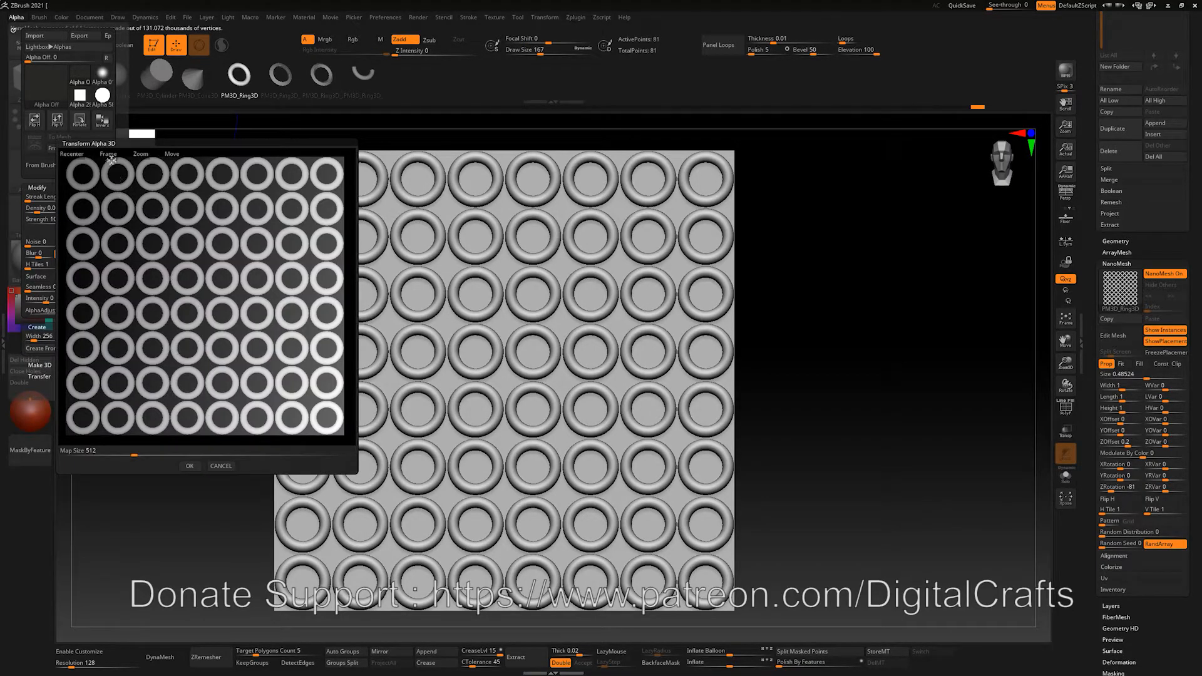
pyautogui.click(113, 155)
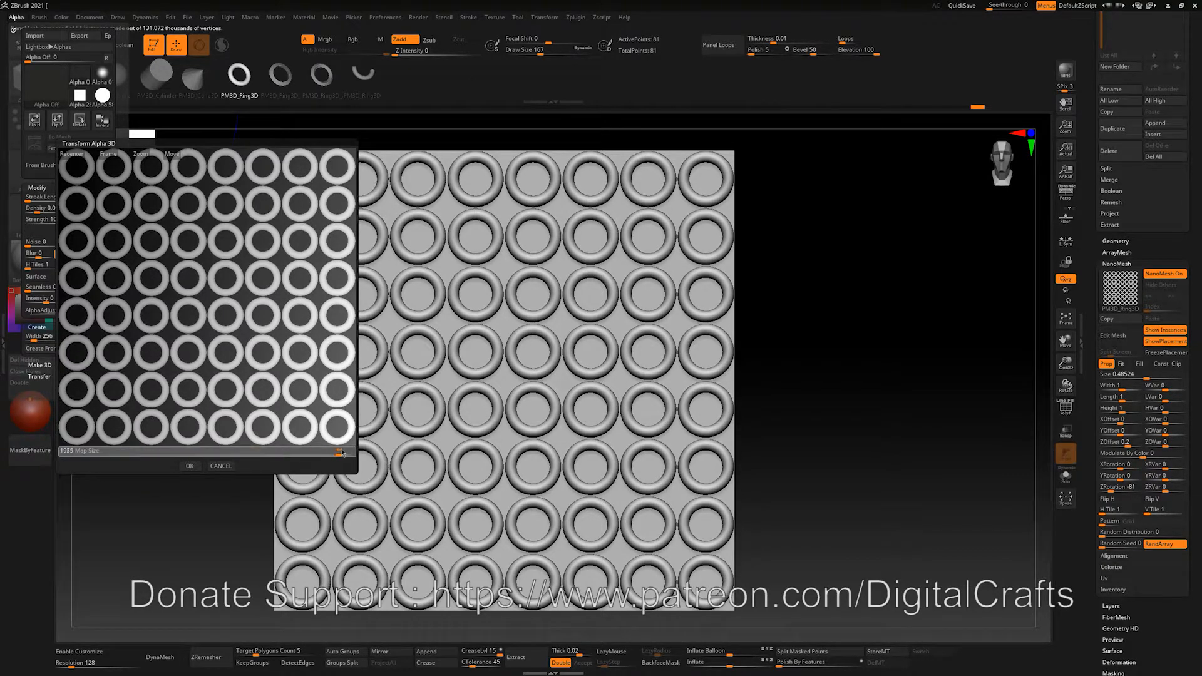
pyautogui.click(189, 466)
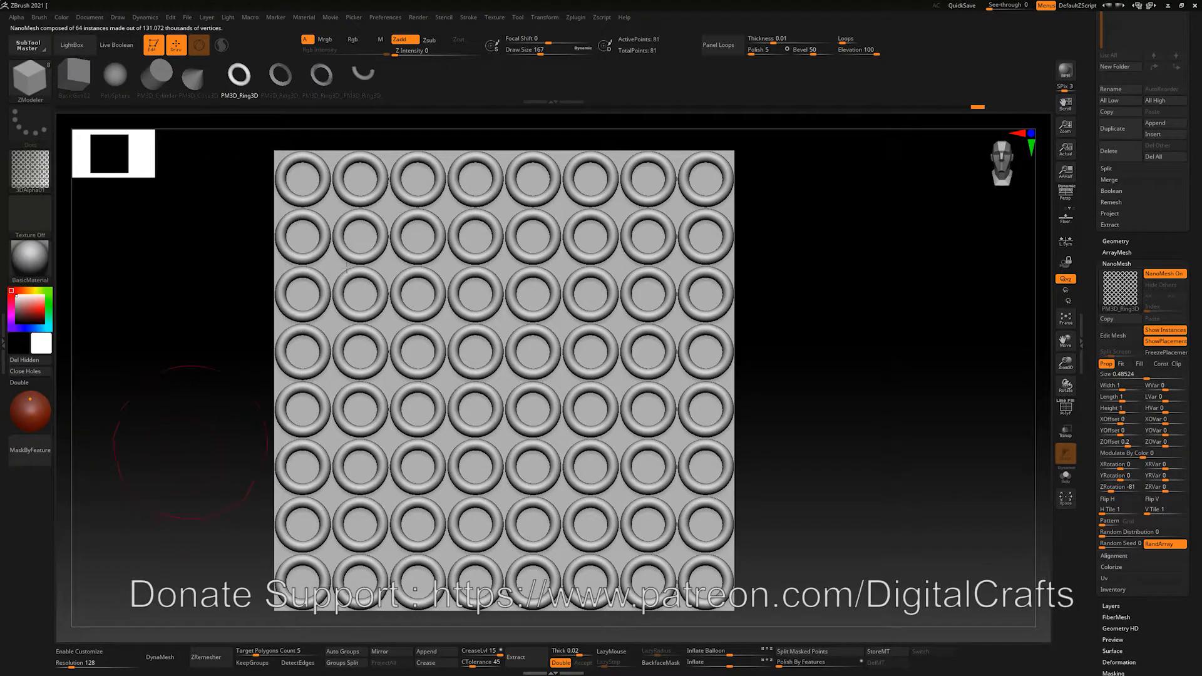
# Step: Open the recent project Vampire hunter_V2 without saving the changes to the current project
pyautogui.scroll(5, 1199, 308)
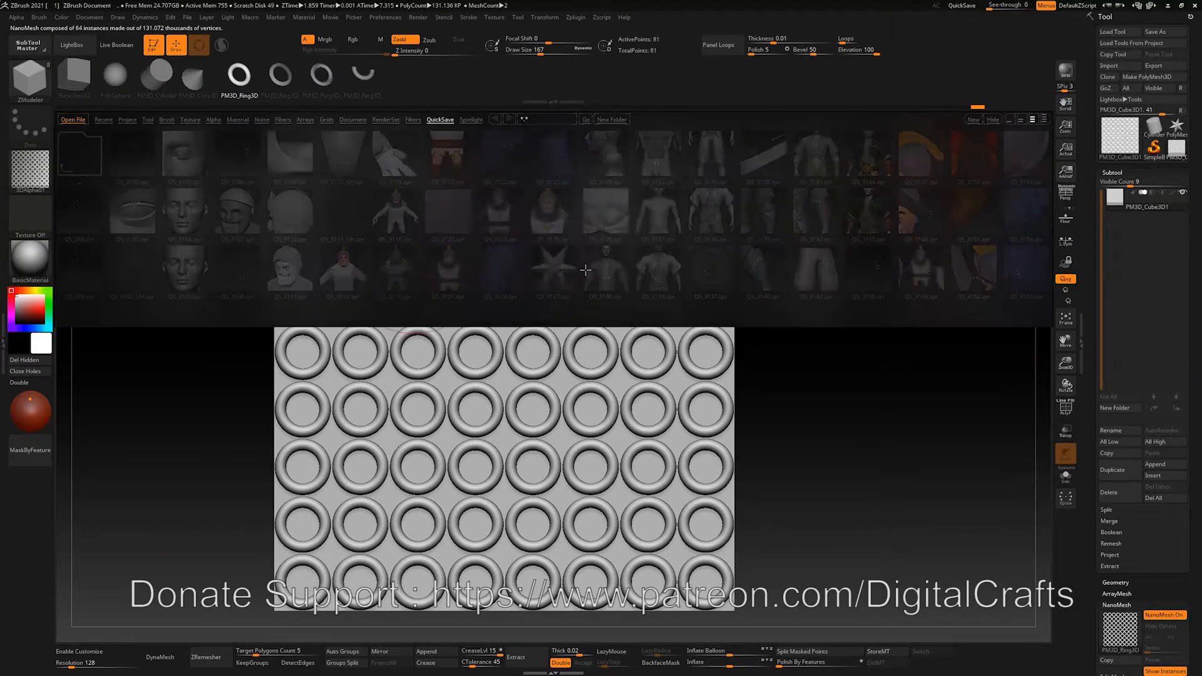
pyautogui.click(104, 120)
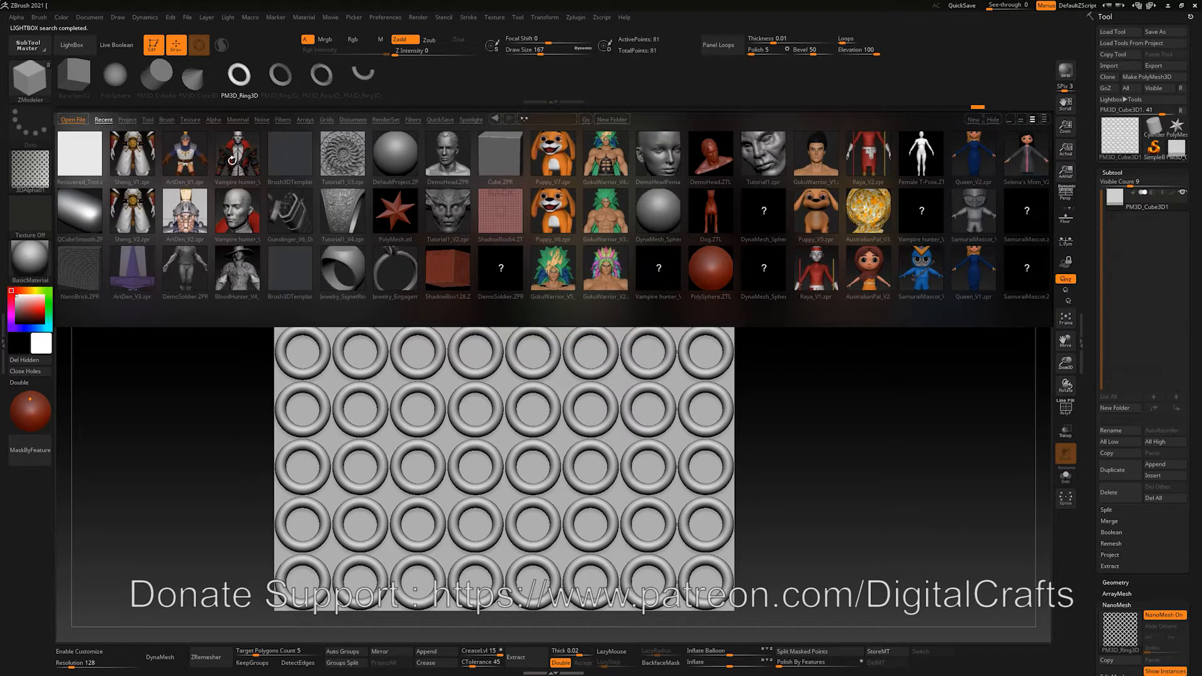
pyautogui.doubleClick(232, 161)
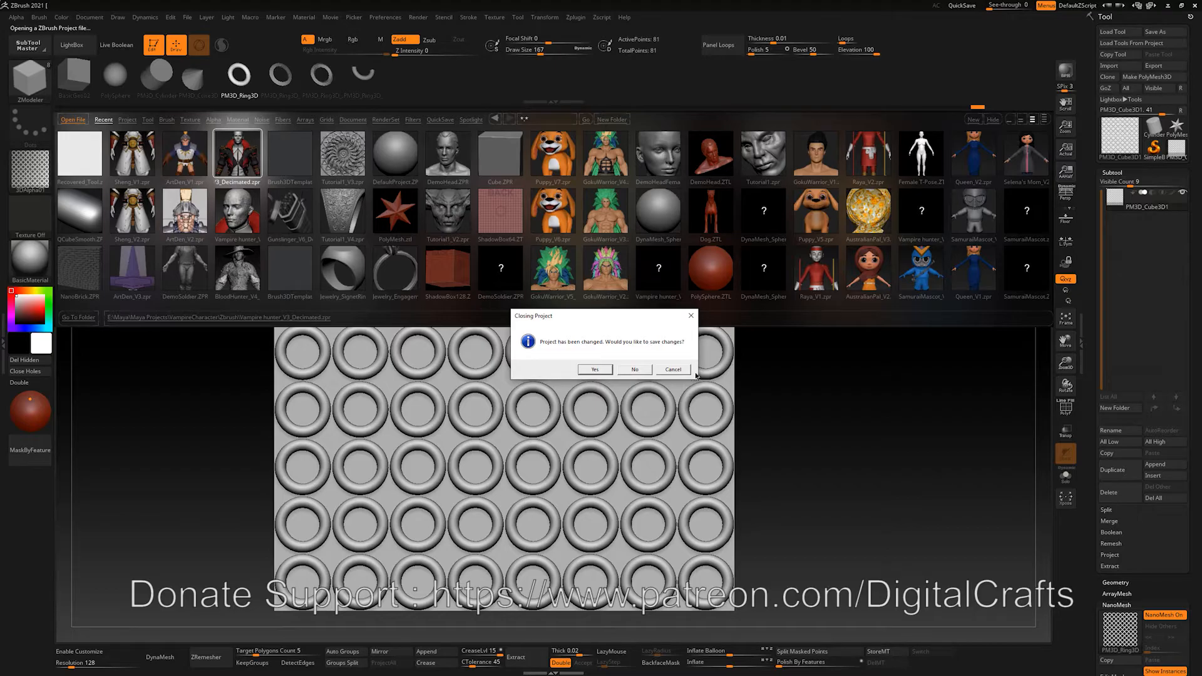
pyautogui.click(635, 369)
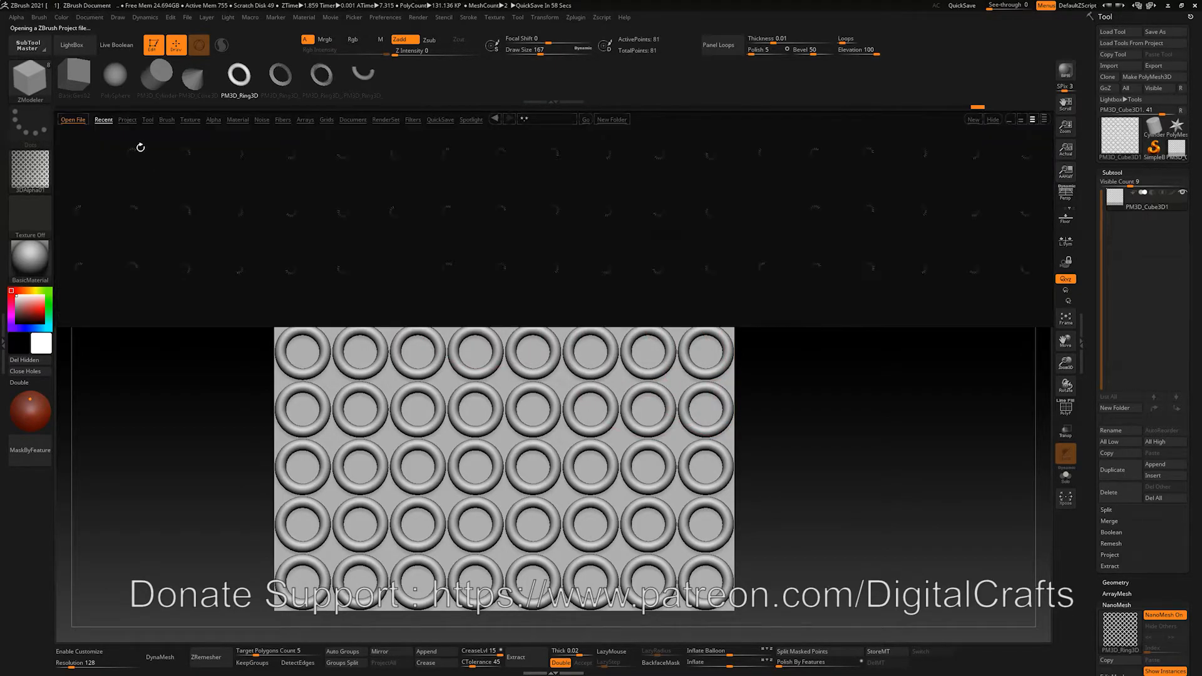
pyautogui.doubleClick(237, 211)
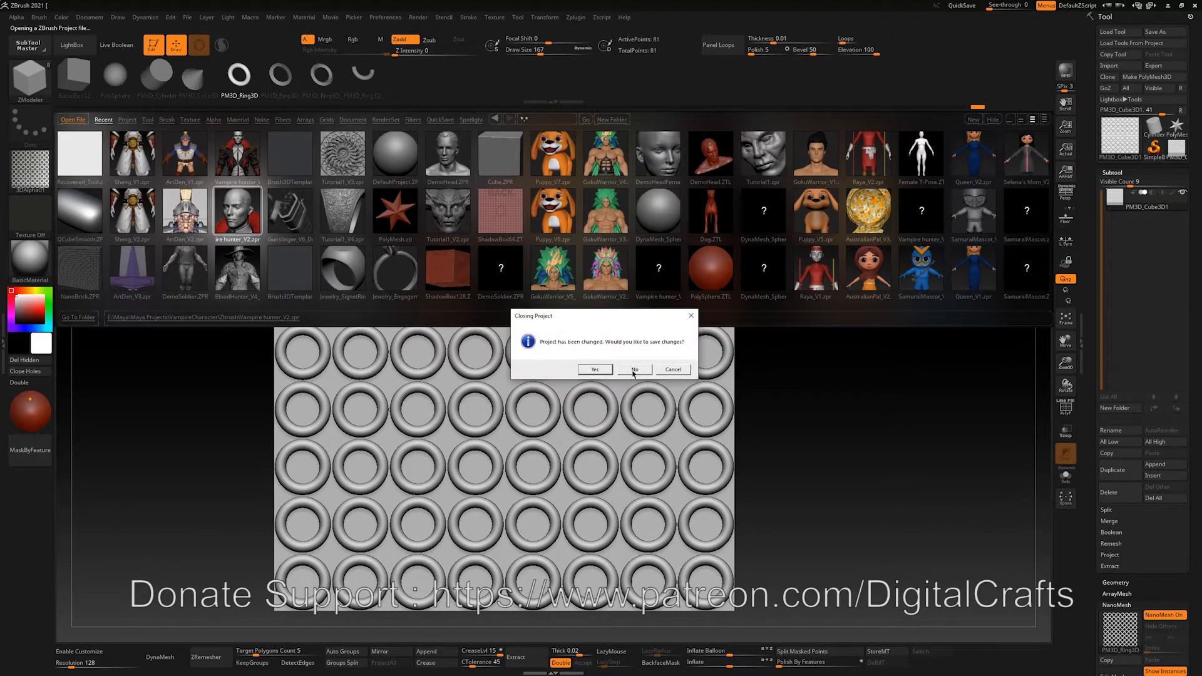
pyautogui.click(674, 369)
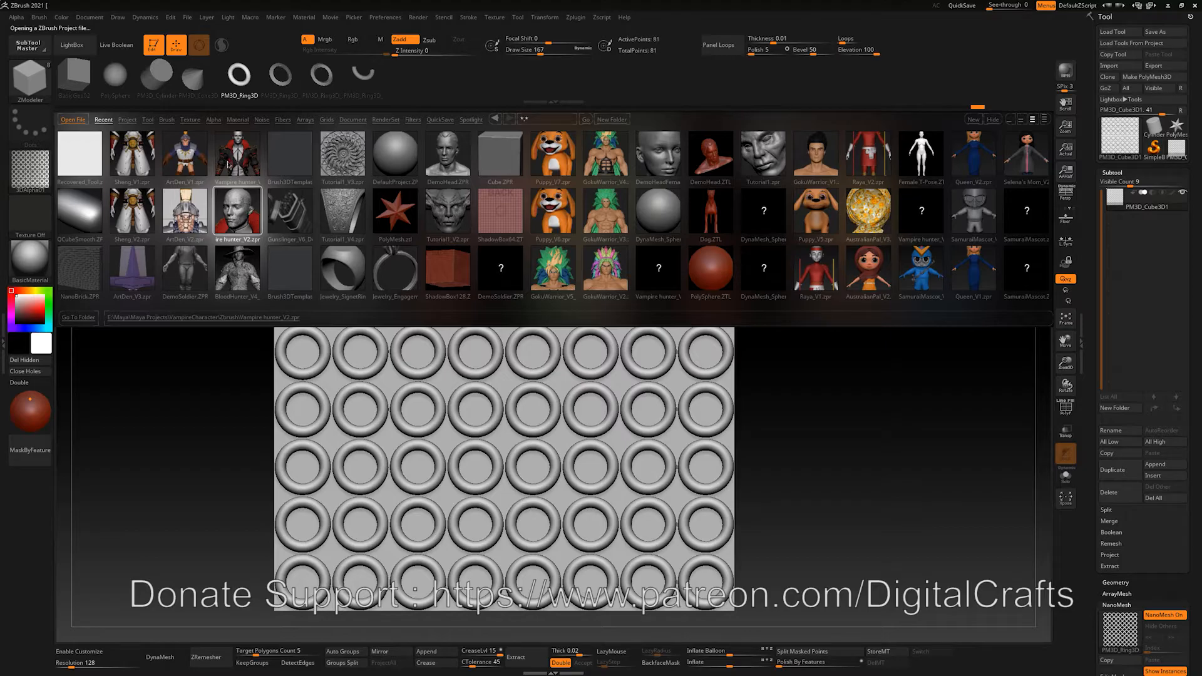
pyautogui.doubleClick(238, 213)
pyautogui.click(634, 370)
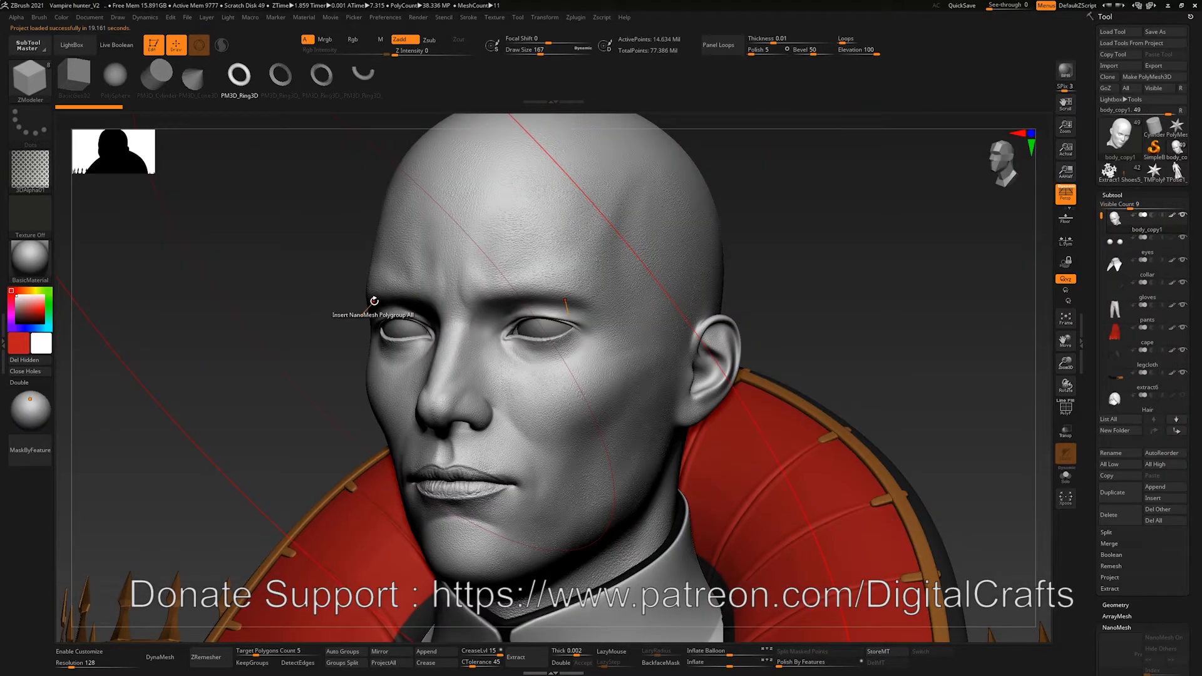
# Step: Set the draw size to 1 and examine the hexagon pattern on the innercoat subtool around the belt
pyautogui.press('s')
pyautogui.moveTo(921, 342); pyautogui.dragTo(853, 342)
pyautogui.press('f')
pyautogui.keyDown('shift'); pyautogui.moveTo(928, 346); pyautogui.dragTo(915, 378); pyautogui.keyUp('shift')
pyautogui.keyDown('alt'); pyautogui.moveTo(867, 311); pyautogui.dragTo(866, 213); pyautogui.keyUp('alt')
pyautogui.keyDown('alt'); pyautogui.click(513, 389); pyautogui.keyUp('alt')
pyautogui.moveTo(882, 448)
pyautogui.keyDown('alt'); pyautogui.mouseDown()
pyautogui.moveTo(913, 310)
pyautogui.moveTo(919, 329)
pyautogui.moveTo(886, 432)
pyautogui.mouseUp(); pyautogui.keyUp('alt')
pyautogui.keyDown('alt'); pyautogui.moveTo(755, 611); pyautogui.dragTo(800, 247); pyautogui.keyUp('alt')
pyautogui.keyDown('alt'); pyautogui.moveTo(823, 394); pyautogui.dragTo(890, 271); pyautogui.keyUp('alt')
pyautogui.keyDown('alt'); pyautogui.moveTo(906, 435); pyautogui.dragTo(872, 318); pyautogui.keyUp('alt')
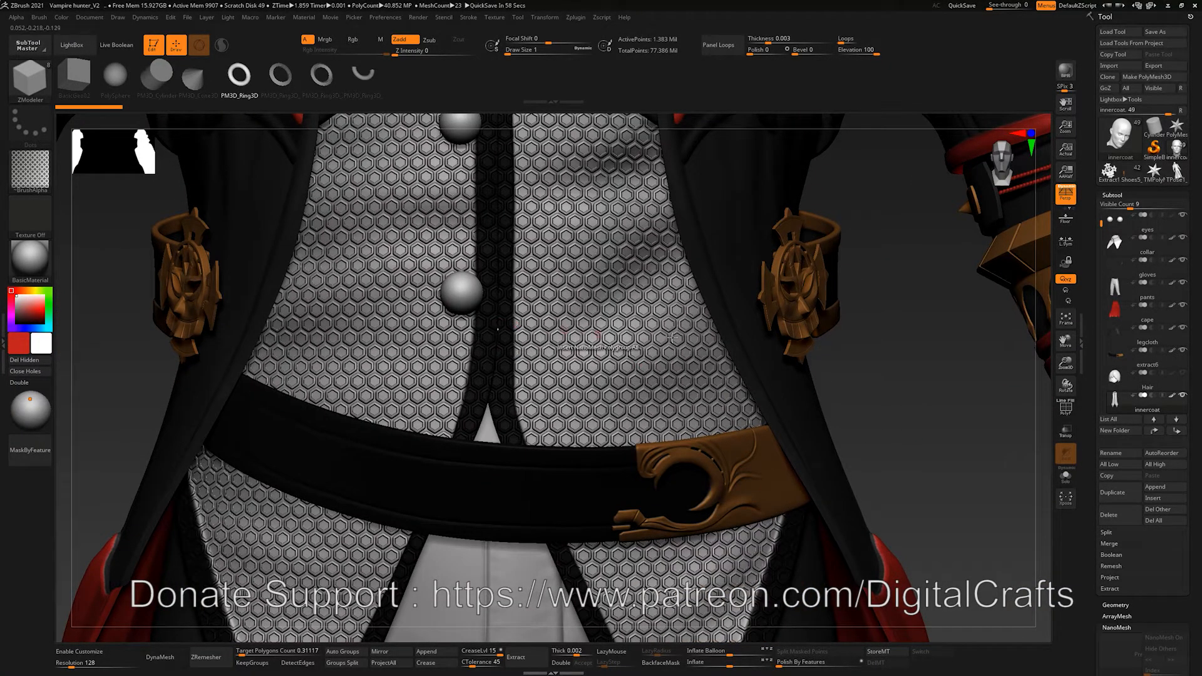
# Step: Expand the Surface settings and export the current alpha to the Desktop as the Photoshop file ~BrushAlpha.psd
pyautogui.moveTo(872, 368)
pyautogui.keyDown('alt'); pyautogui.mouseDown()
pyautogui.moveTo(843, 365)
pyautogui.moveTo(872, 352)
pyautogui.mouseUp(); pyautogui.keyUp('alt')
pyautogui.moveTo(1201, 520); pyautogui.dragTo(1194, 445)
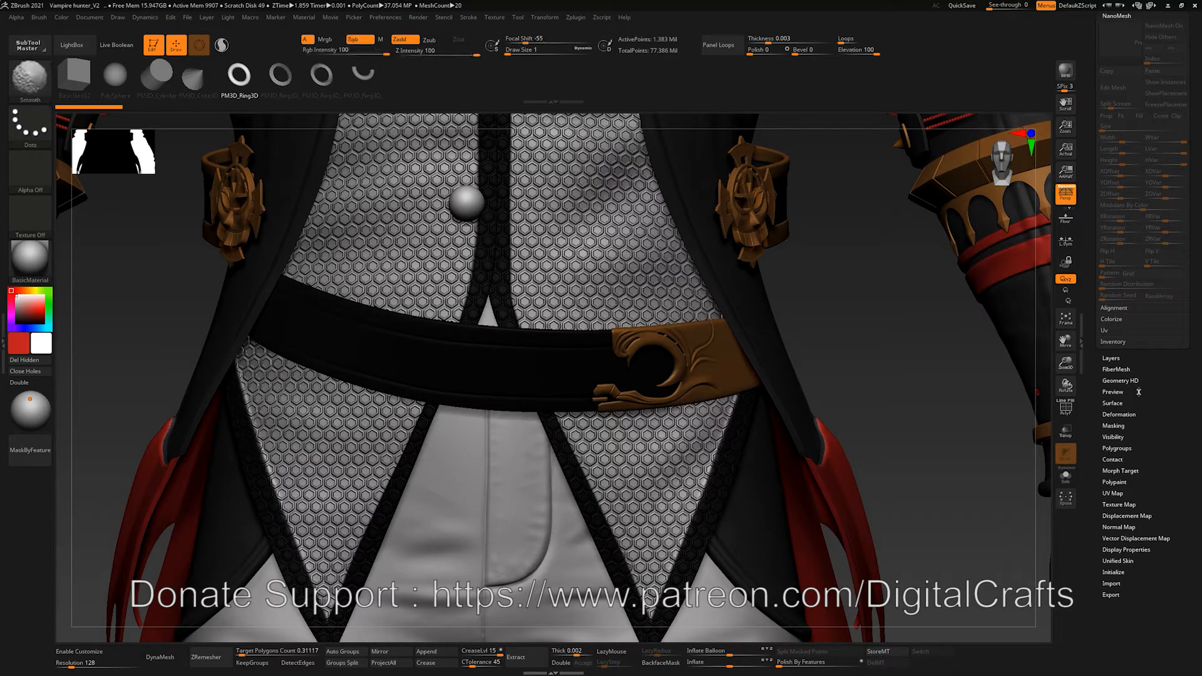
pyautogui.click(1121, 403)
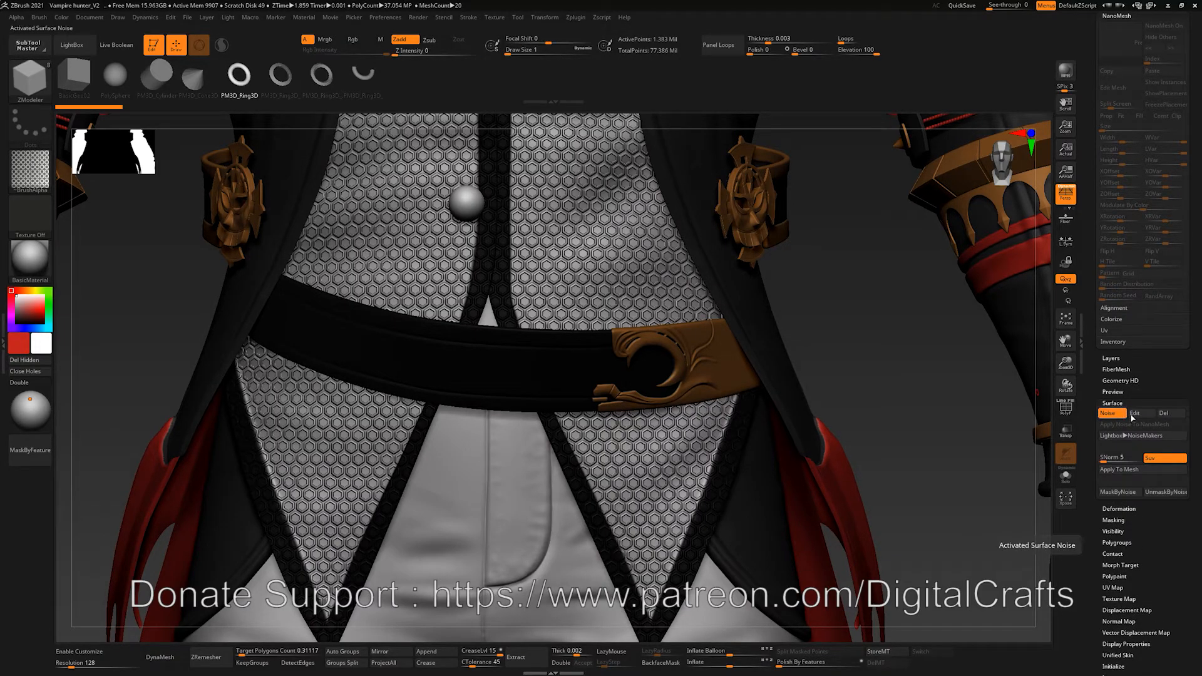
pyautogui.click(34, 179)
pyautogui.click(121, 355)
pyautogui.click(171, 225)
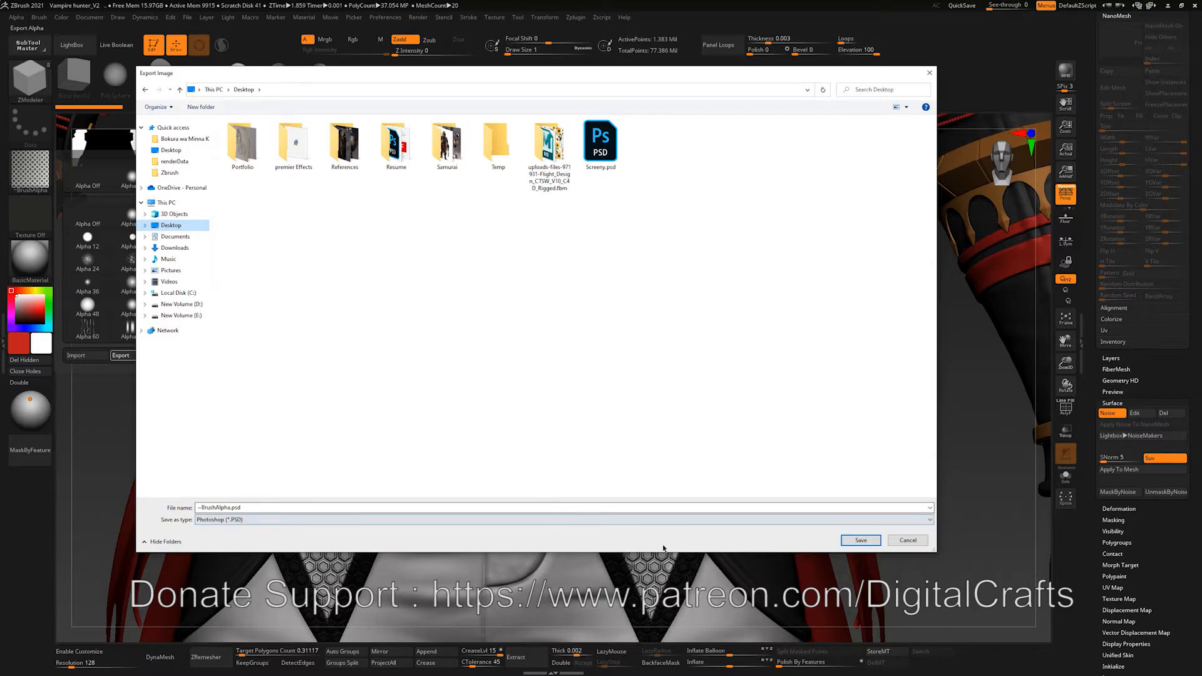
pyautogui.click(861, 539)
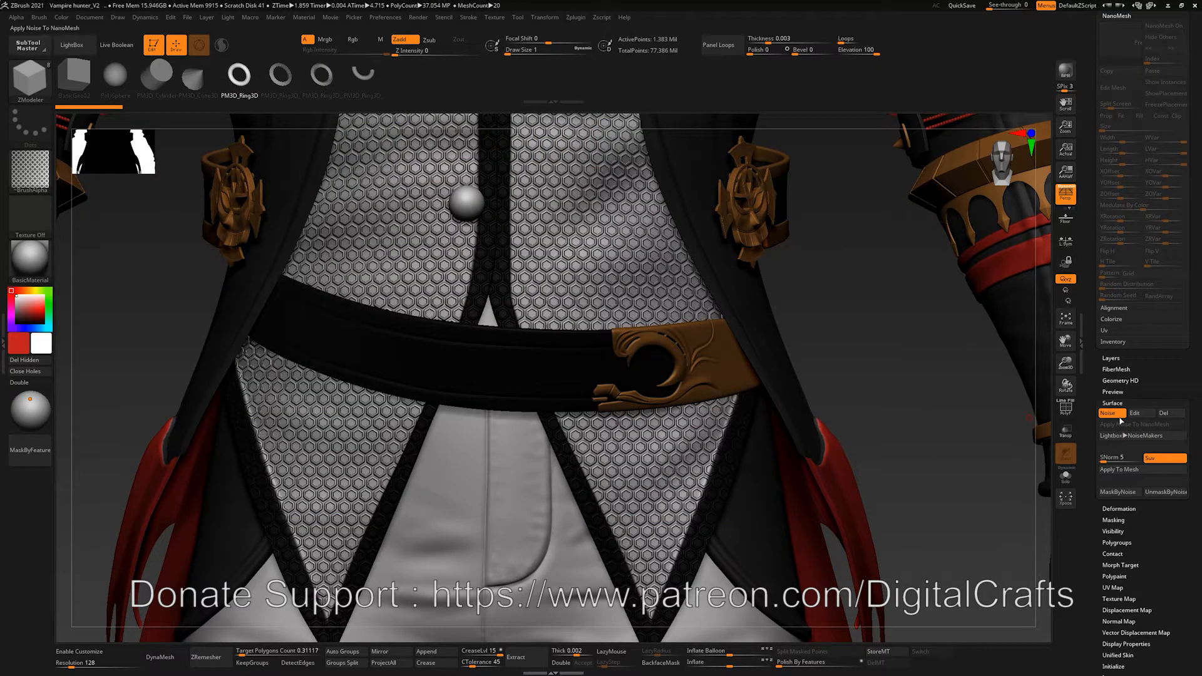
# Step: Edit the innercoat's surface noise, load ~BrushAlpha.psd as its noise alpha and accept the noise settings
pyautogui.click(1134, 415)
pyautogui.keyDown('ctrl'); pyautogui.moveTo(949, 389); pyautogui.dragTo(1090, 616, button='right'); pyautogui.keyUp('ctrl')
pyautogui.keyDown('alt'); pyautogui.moveTo(814, 350); pyautogui.dragTo(840, 576, button='right'); pyautogui.keyUp('alt')
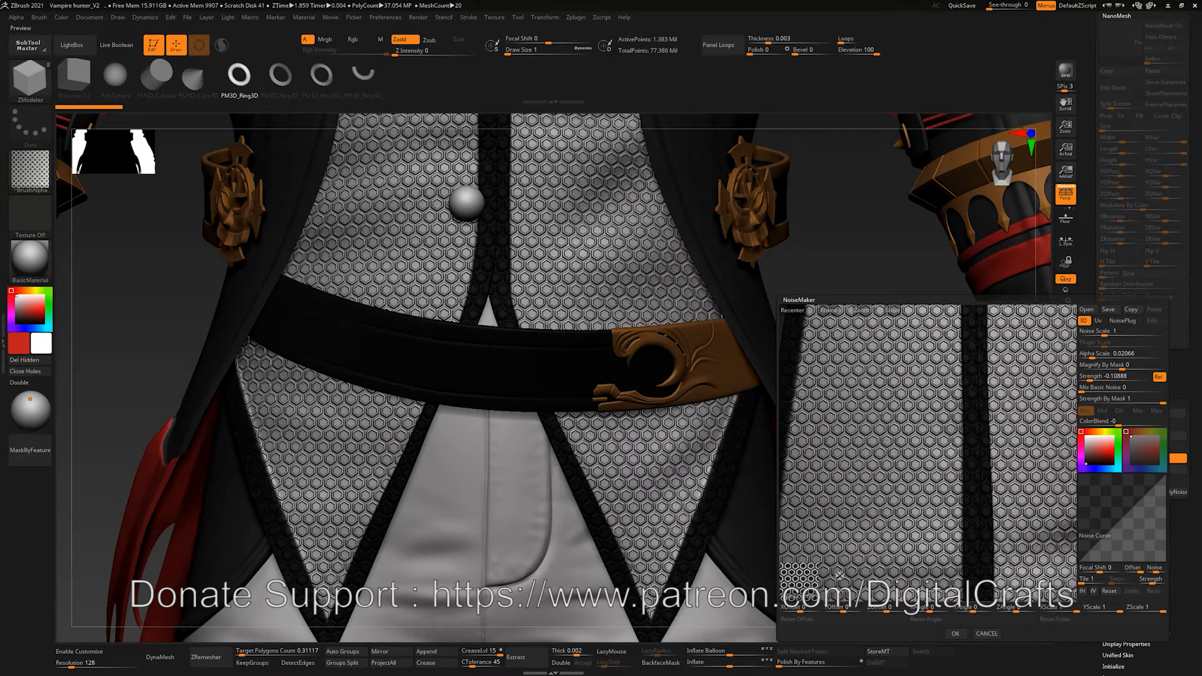
pyautogui.click(792, 596)
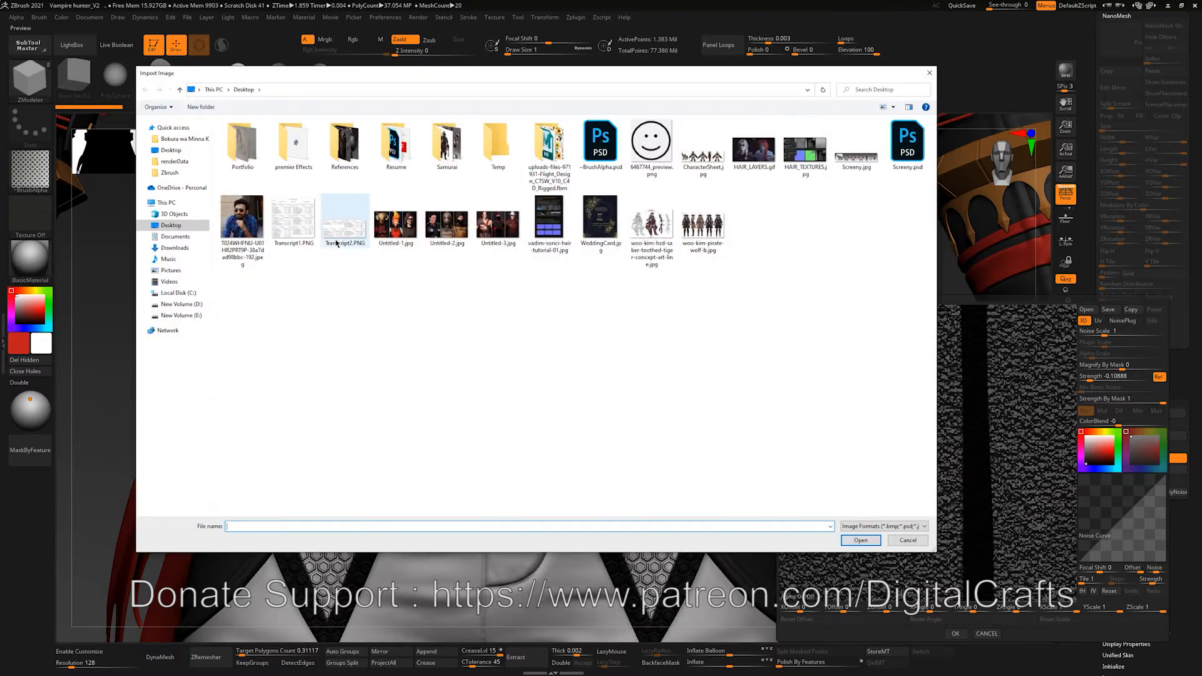
pyautogui.doubleClick(601, 147)
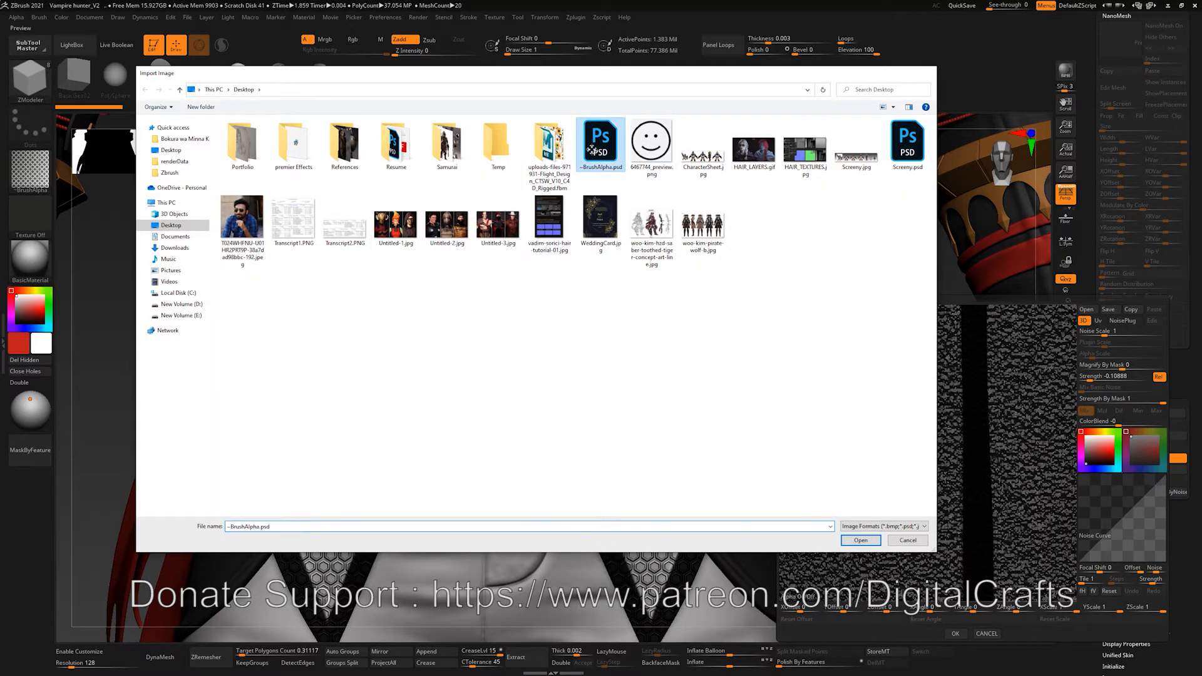
pyautogui.scroll(8, 885, 459)
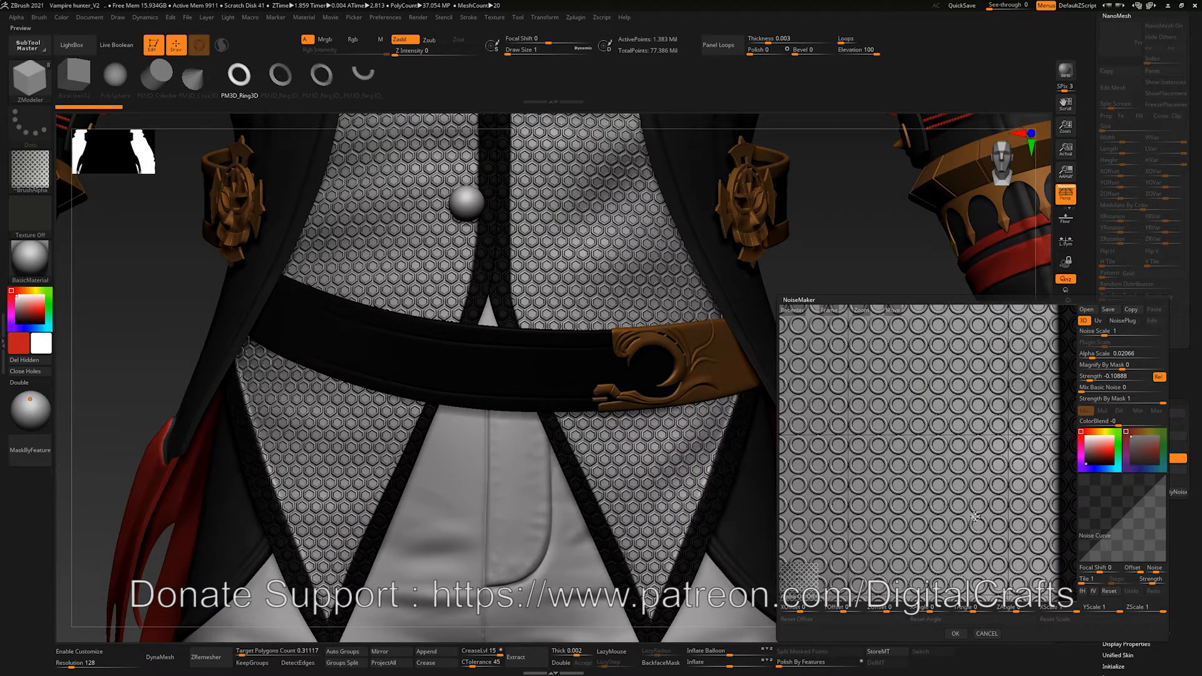
pyautogui.scroll(-2, 916, 463)
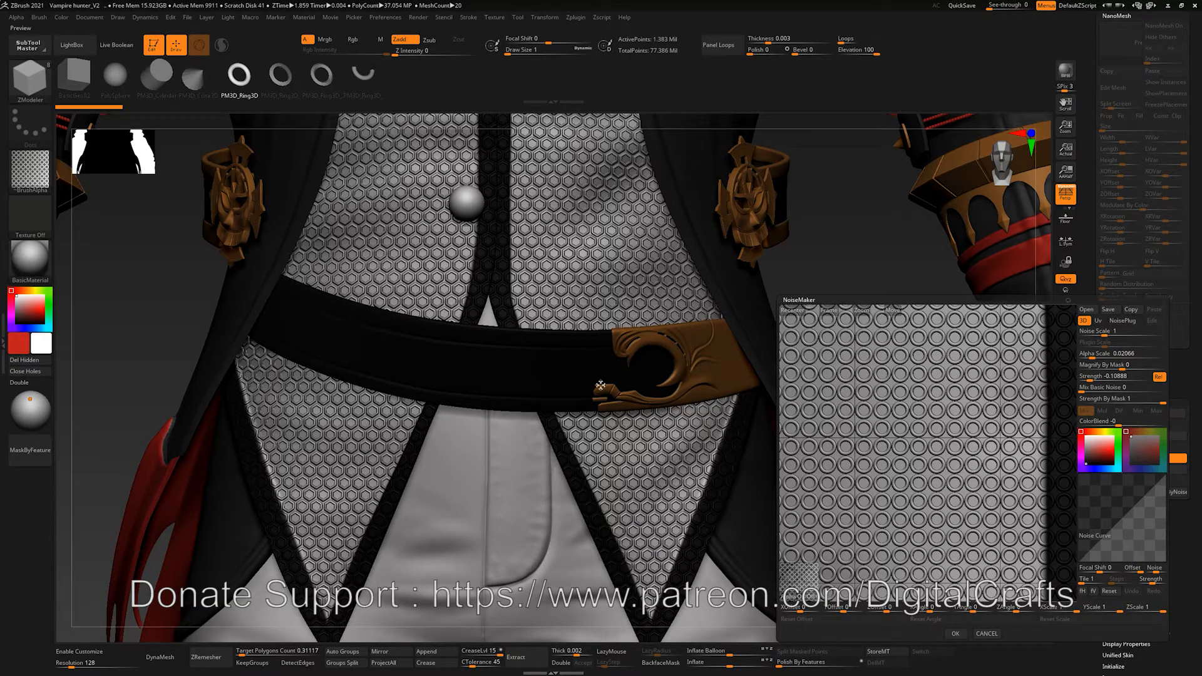
pyautogui.moveTo(928, 421); pyautogui.dragTo(912, 593)
pyautogui.click(956, 635)
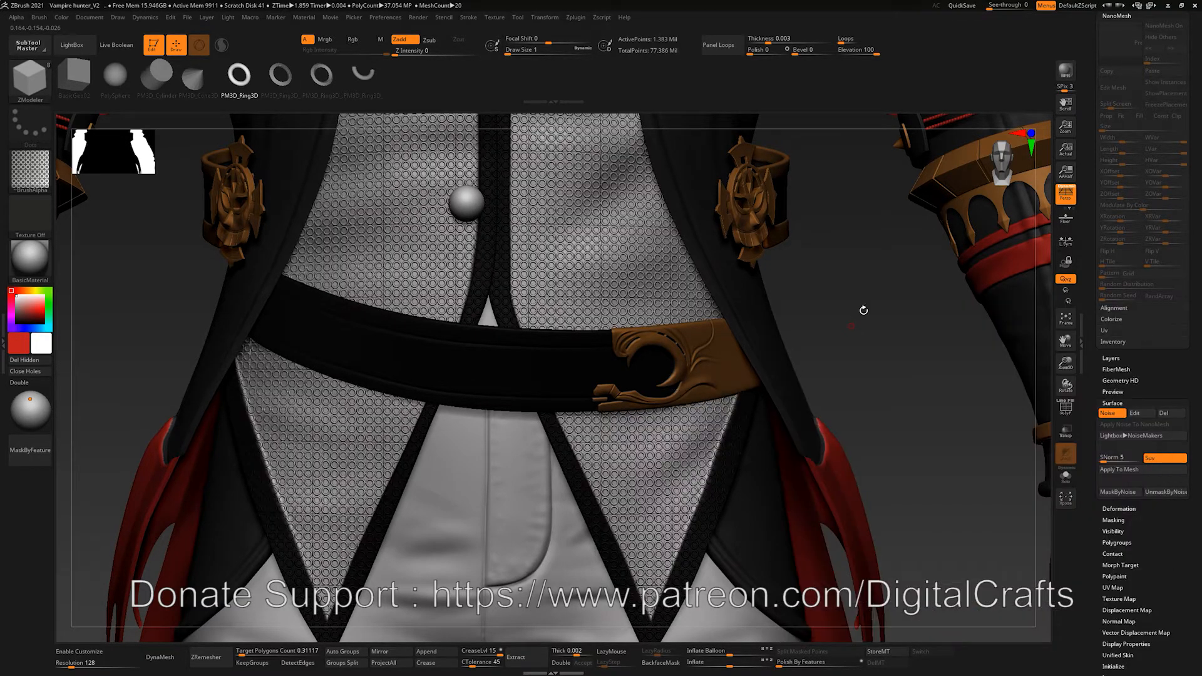
# Step: Examine the ring noise pattern on the innercoat from the belt up to the collar
pyautogui.keyDown('alt'); pyautogui.moveTo(862, 309); pyautogui.dragTo(860, 512); pyautogui.keyUp('alt')
pyautogui.keyDown('alt'); pyautogui.moveTo(838, 383); pyautogui.dragTo(814, 282); pyautogui.keyUp('alt')
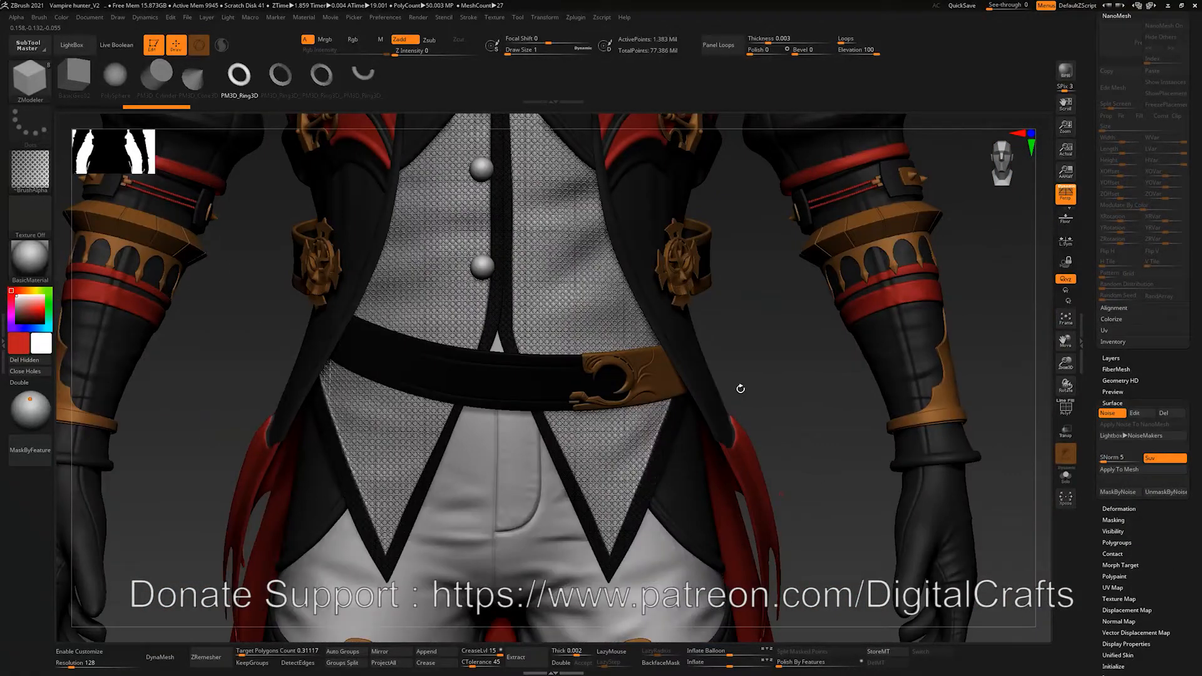
pyautogui.keyDown('alt'); pyautogui.moveTo(778, 433); pyautogui.dragTo(783, 522); pyautogui.keyUp('alt')
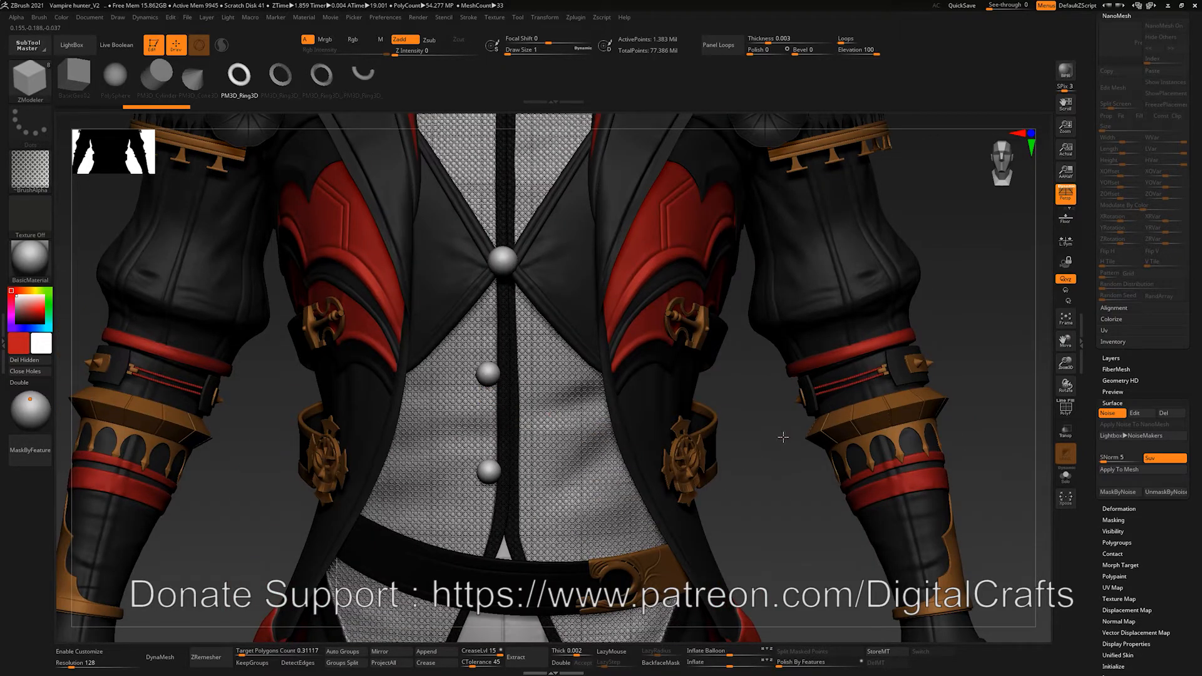
pyautogui.keyDown('alt'); pyautogui.moveTo(783, 437); pyautogui.dragTo(778, 370); pyautogui.keyUp('alt')
pyautogui.keyDown('alt'); pyautogui.moveTo(1007, 192); pyautogui.dragTo(875, 290); pyautogui.keyUp('alt')
pyautogui.keyDown('alt'); pyautogui.moveTo(869, 338); pyautogui.dragTo(854, 554); pyautogui.keyUp('alt')
pyautogui.keyDown('alt'); pyautogui.moveTo(765, 361); pyautogui.dragTo(583, 389); pyautogui.keyUp('alt')
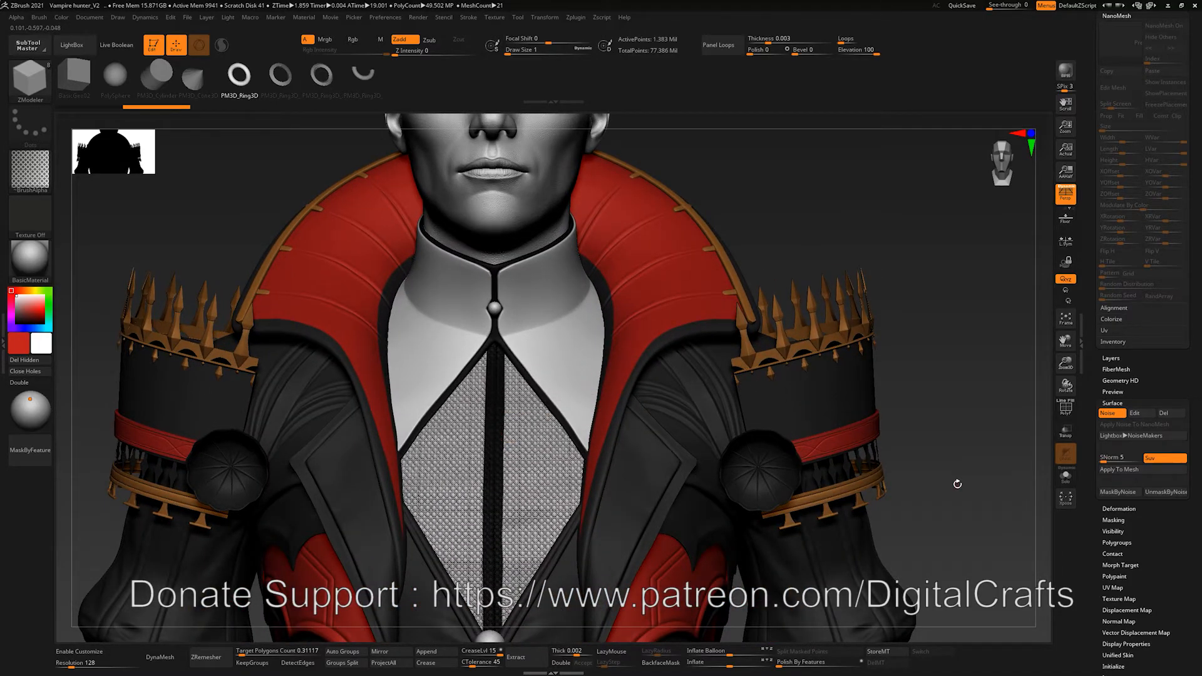
pyautogui.keyDown('alt'); pyautogui.moveTo(957, 484); pyautogui.dragTo(942, 311); pyautogui.keyUp('alt')
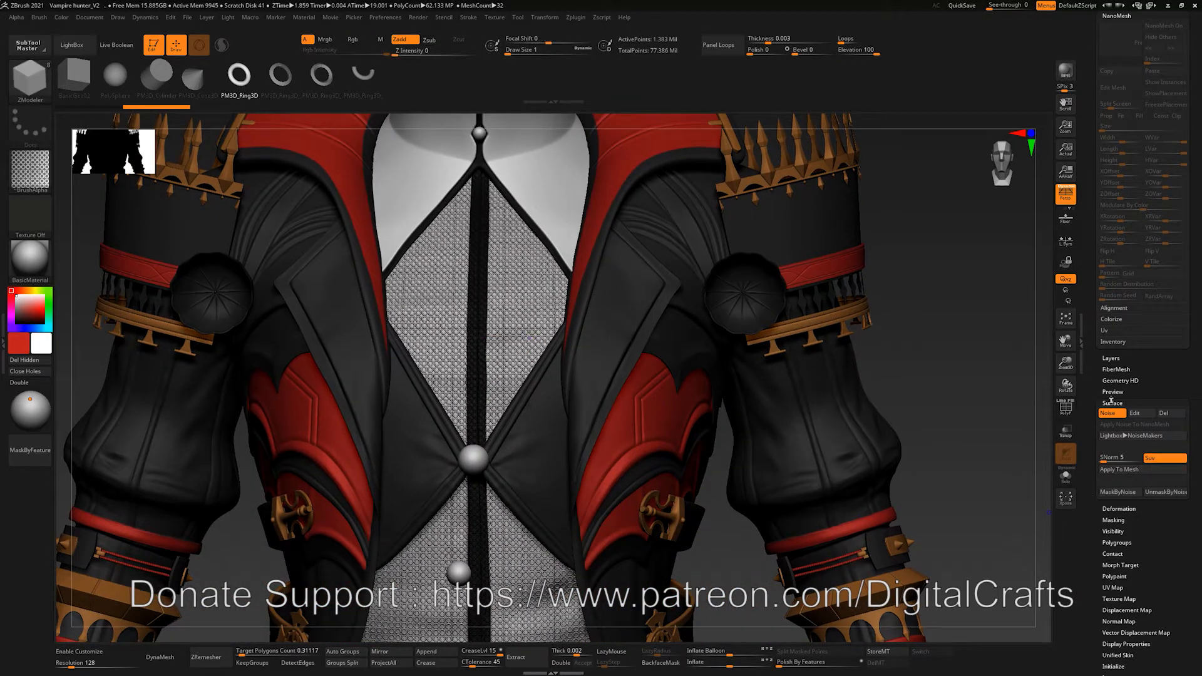
# Step: Turn off the innercoat's surface noise and step the mesh down to a low subdivision level
pyautogui.click(1109, 414)
pyautogui.keyDown('alt'); pyautogui.moveTo(980, 544); pyautogui.dragTo(980, 397); pyautogui.keyUp('alt')
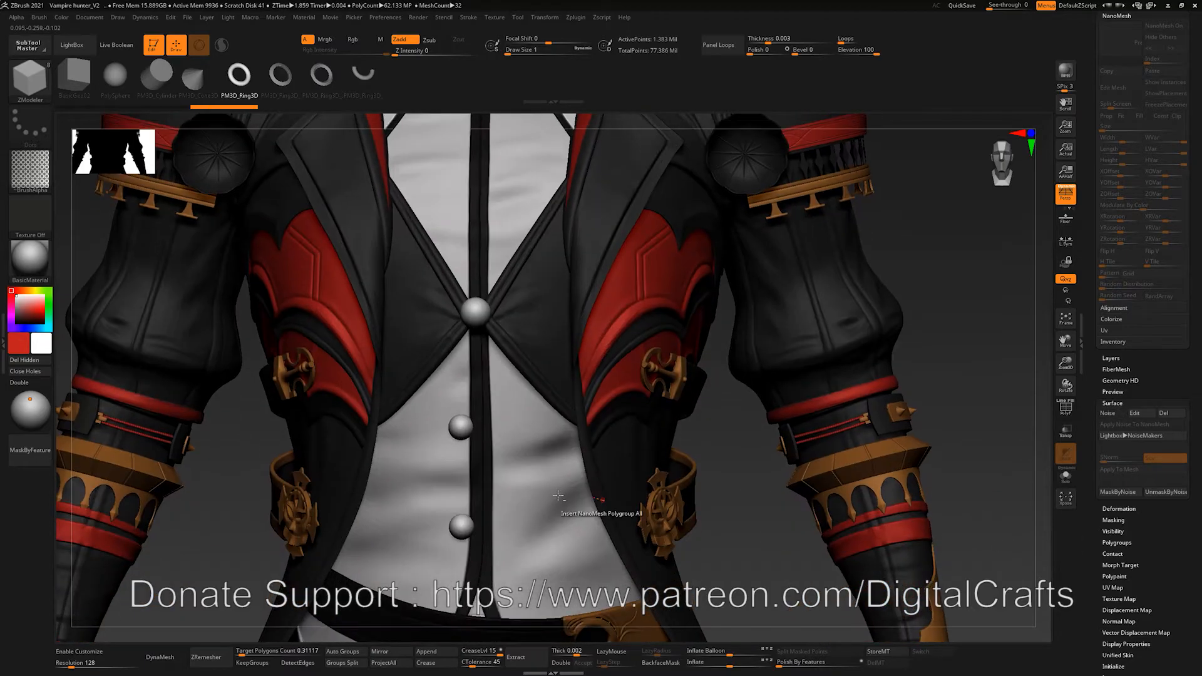
pyautogui.hotkey('shift', 'd')
pyautogui.hotkey('shift', 'd')
pyautogui.hotkey('shift', 'd')
pyautogui.hotkey('shift', 'd')
pyautogui.hotkey('shift', 'd')
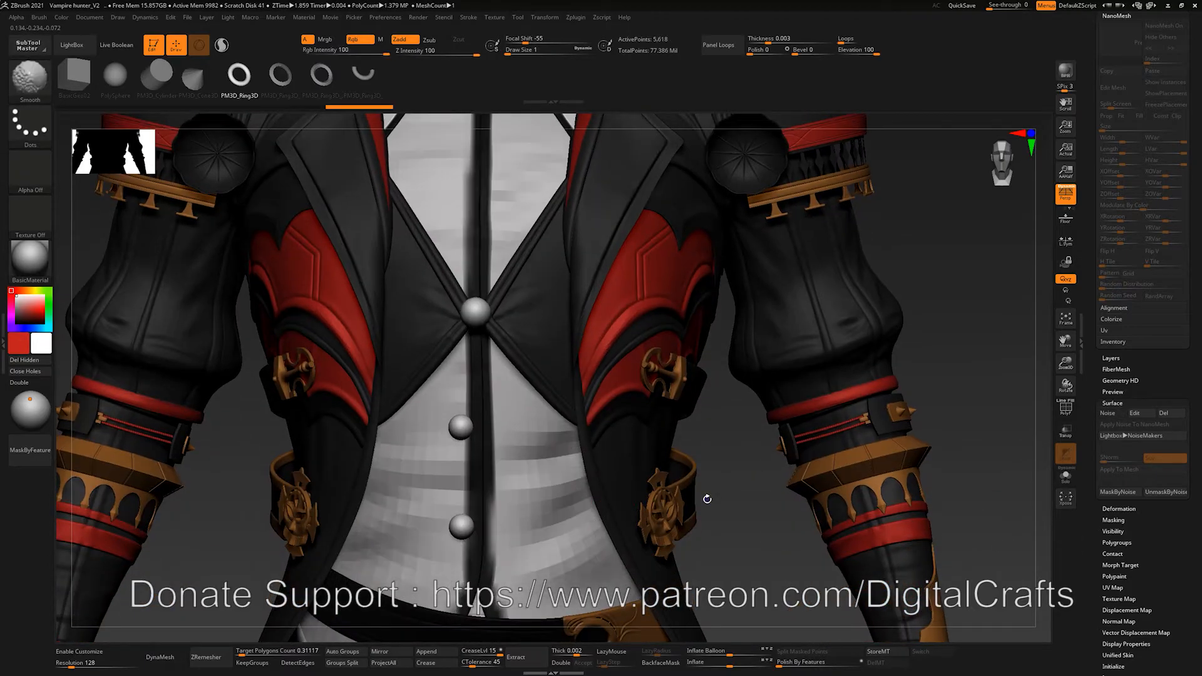
# Step: Raise the innercoat to subdivision level 4 and delete its lower and higher subdivision levels
pyautogui.moveTo(1199, 342); pyautogui.dragTo(1199, 453)
pyautogui.press('d')
pyautogui.press('d')
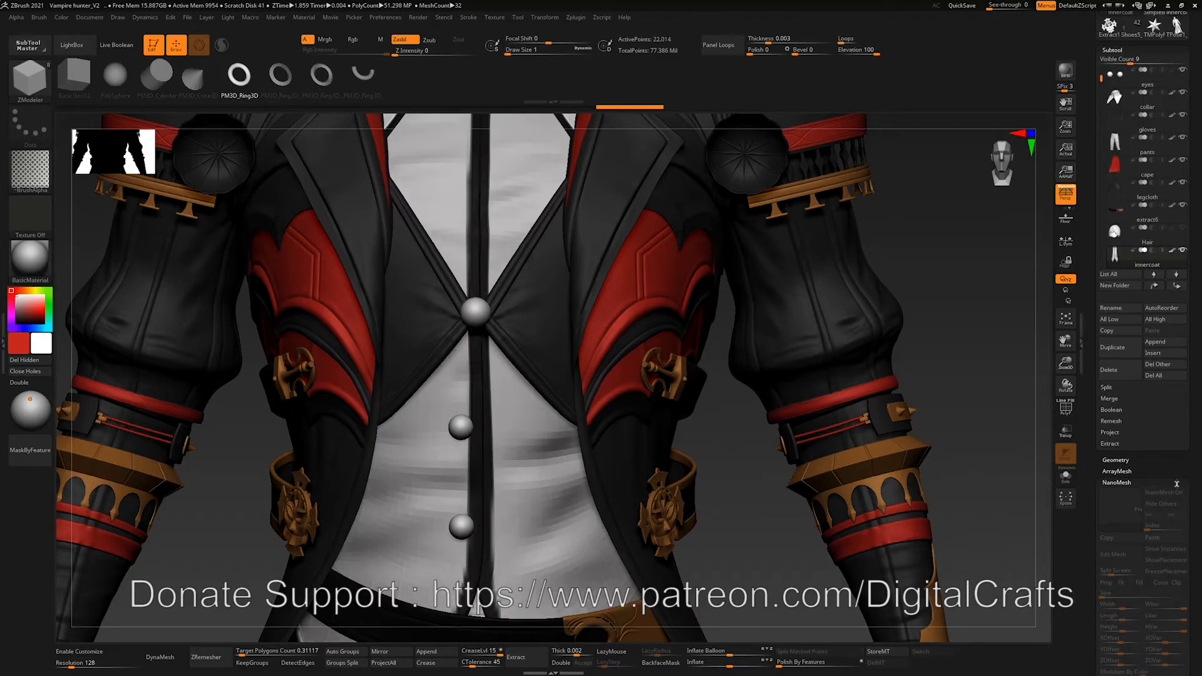
pyautogui.click(1118, 461)
pyautogui.press('d')
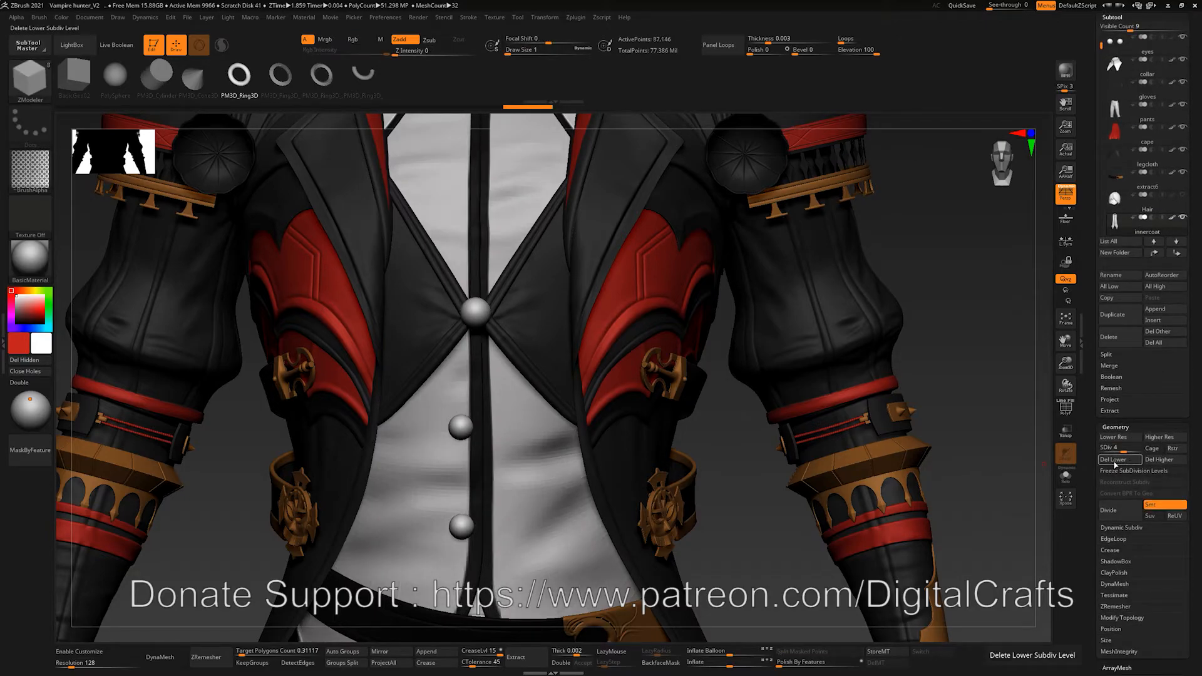
pyautogui.click(1129, 461)
pyautogui.click(1157, 461)
# Step: Try inserting the ring NanoMesh across the innercoat's polygroup at this density, and undo it
pyautogui.keyDown('alt'); pyautogui.moveTo(760, 540); pyautogui.dragTo(790, 386); pyautogui.keyUp('alt')
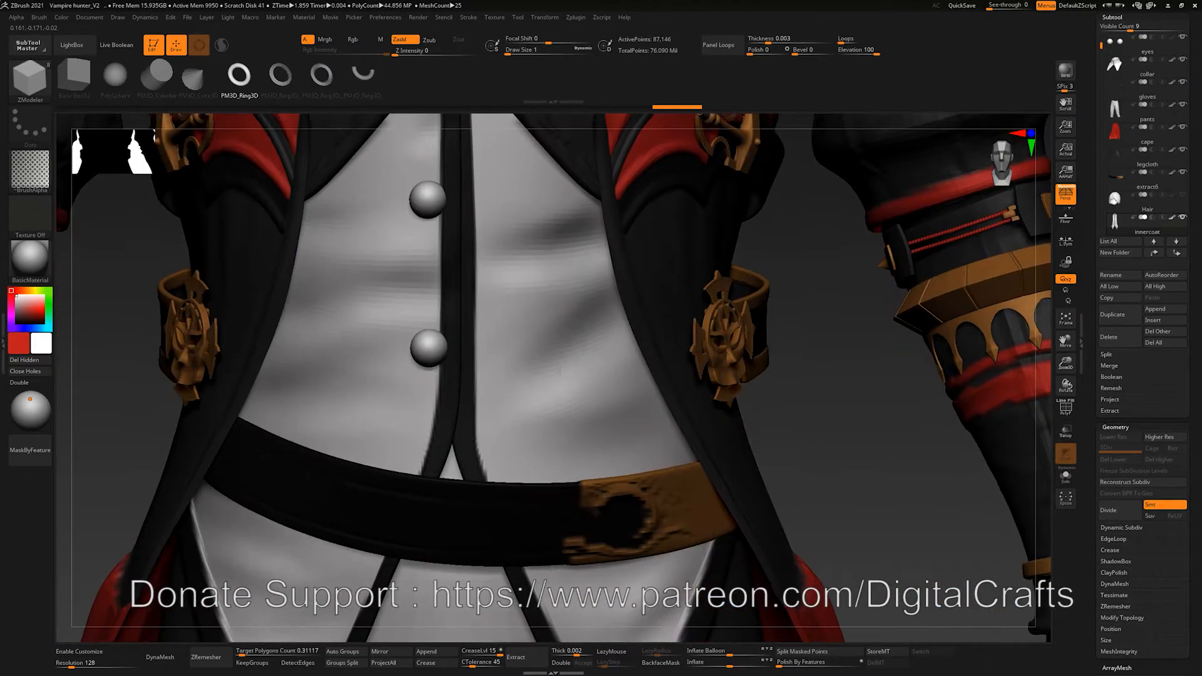
pyautogui.click(516, 334)
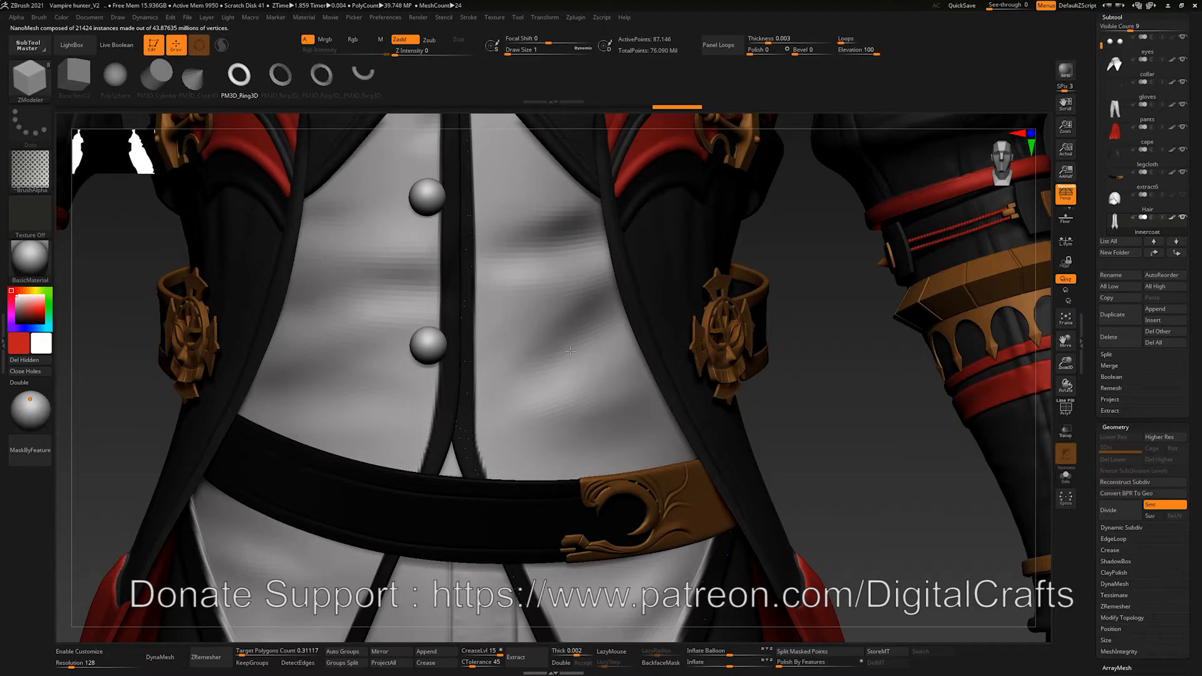
pyautogui.keyDown('ctrl'); pyautogui.moveTo(799, 376); pyautogui.dragTo(818, 437, button='right'); pyautogui.keyUp('ctrl')
pyautogui.hotkey('ctrl', 'z')
pyautogui.hotkey('ctrl', 'z')
# Step: Drop the innercoat one subdivision level, delete its other subdivision levels and insert the ring NanoMesh across the polygroup
pyautogui.click(1119, 450)
pyautogui.hotkey('ctrl', 'z')
pyautogui.click(1103, 461)
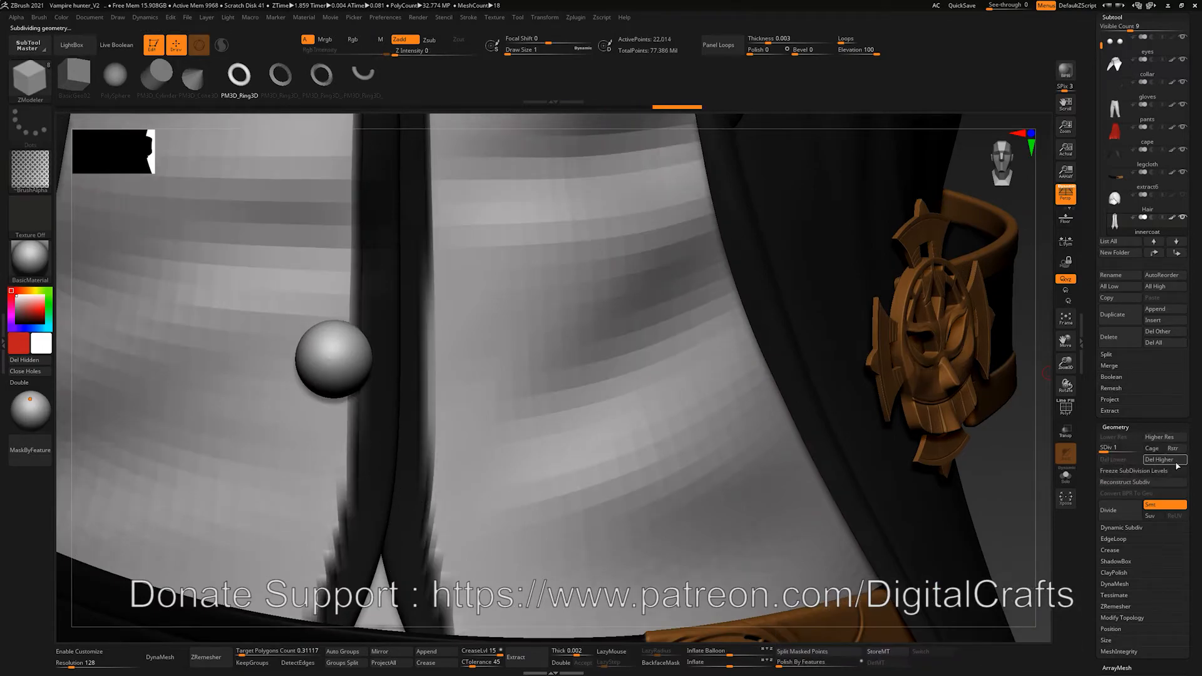
pyautogui.moveTo(1025, 432); pyautogui.dragTo(566, 314)
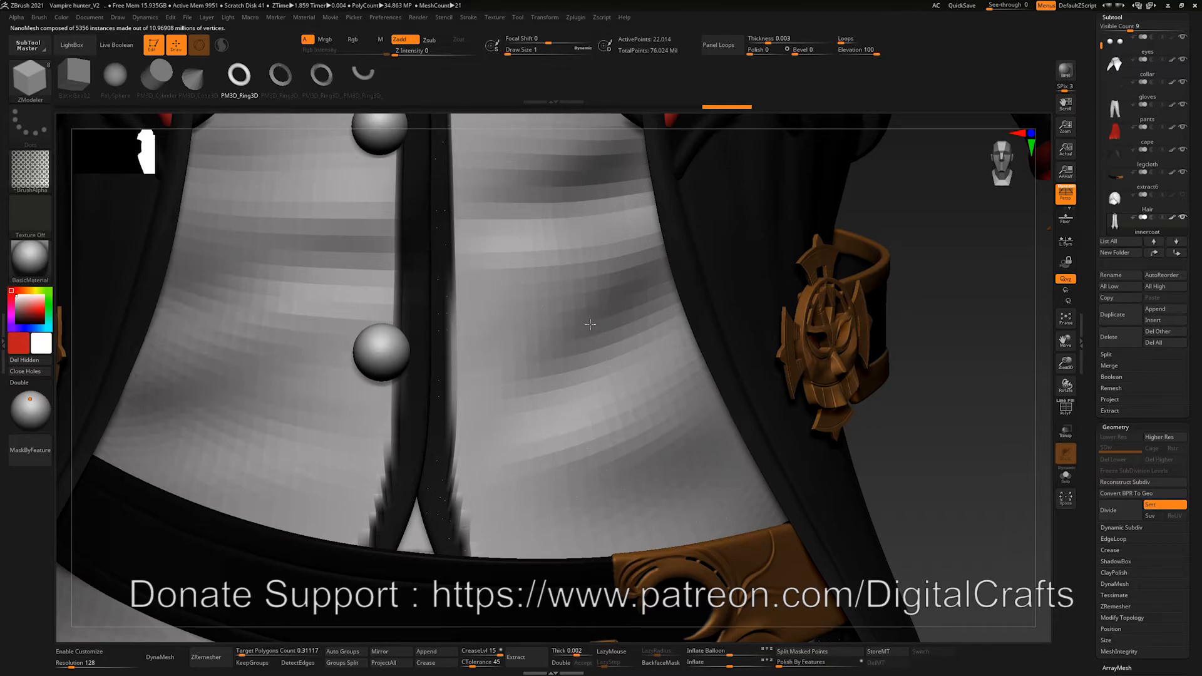
# Step: Isolate the innercoat and set its ring NanoMesh to a size of about 0.41 and a Z offset of about 0.002
pyautogui.keyDown('alt'); pyautogui.moveTo(983, 327); pyautogui.dragTo(1160, 362); pyautogui.keyUp('alt')
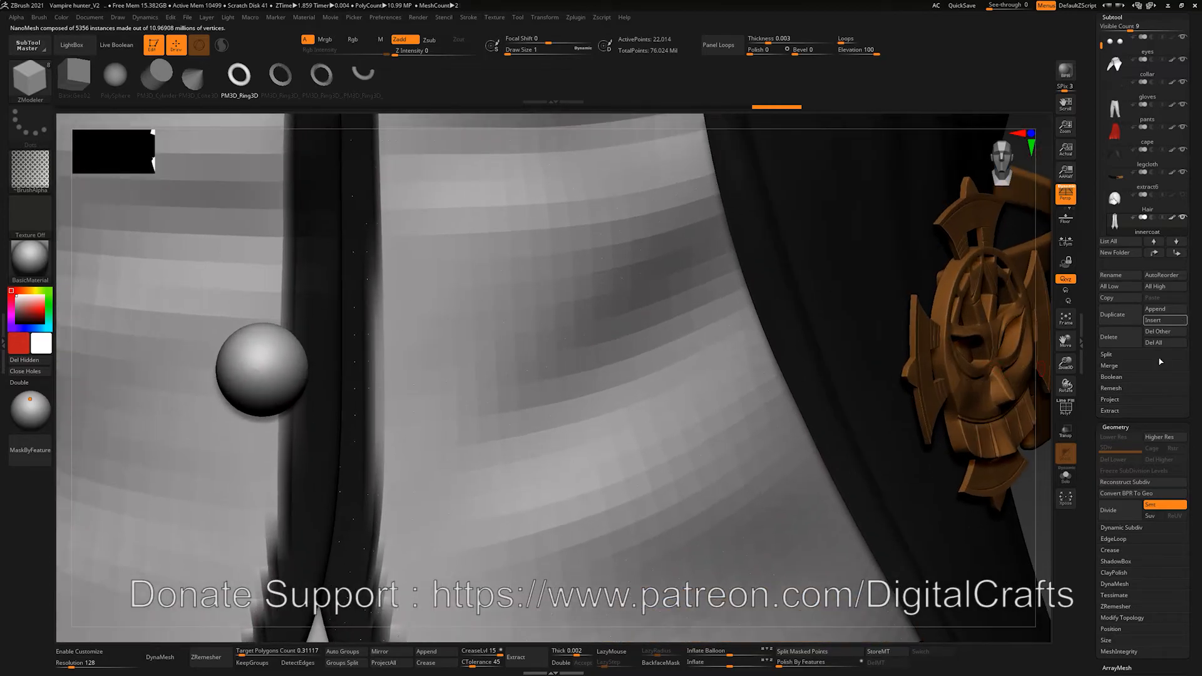
pyautogui.click(1066, 477)
pyautogui.scroll(-10, 1199, 450)
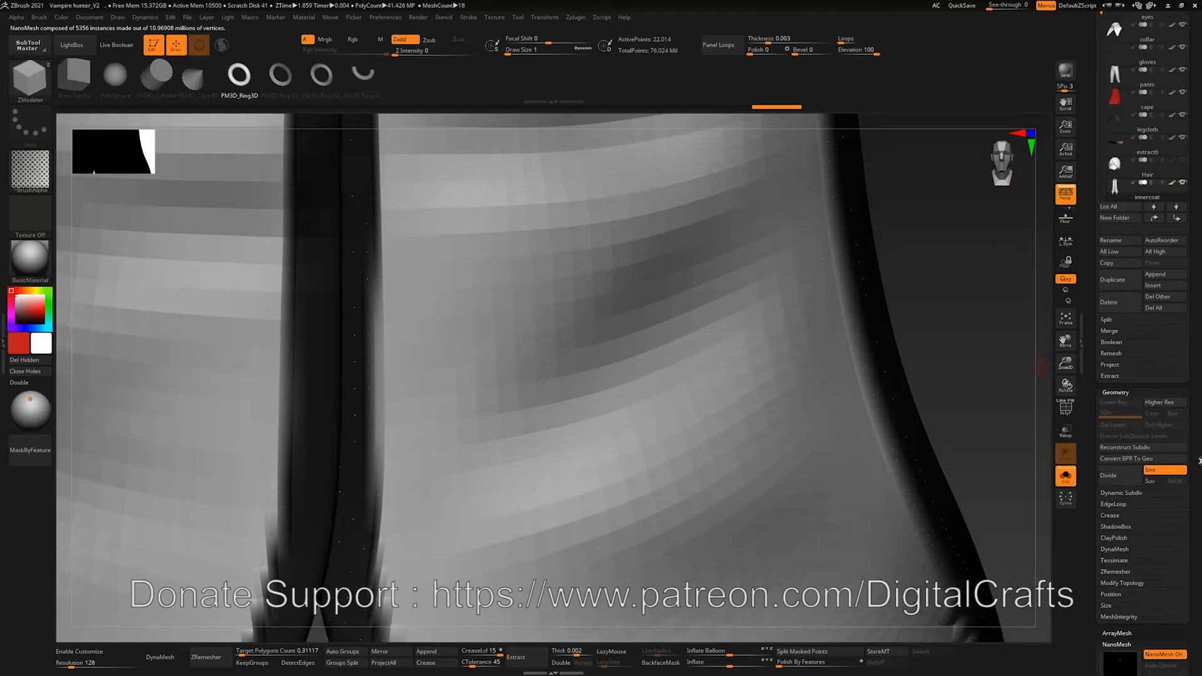
pyautogui.scroll(-2, 1200, 451)
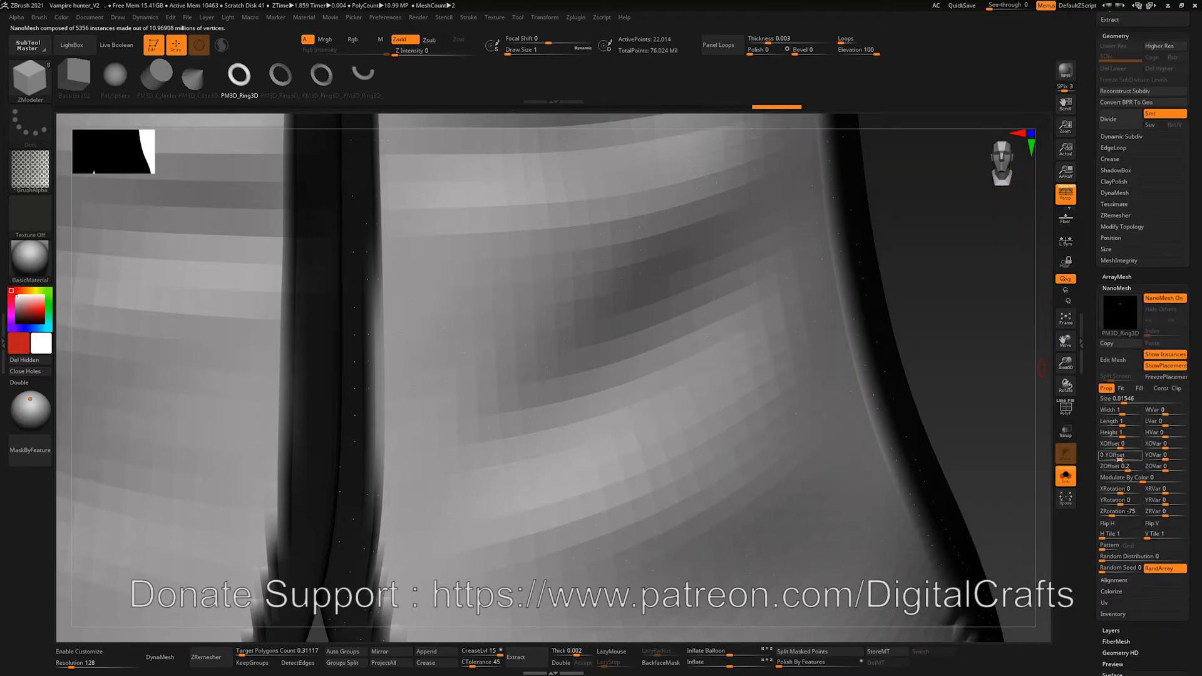
pyautogui.moveTo(1122, 467); pyautogui.dragTo(1127, 467)
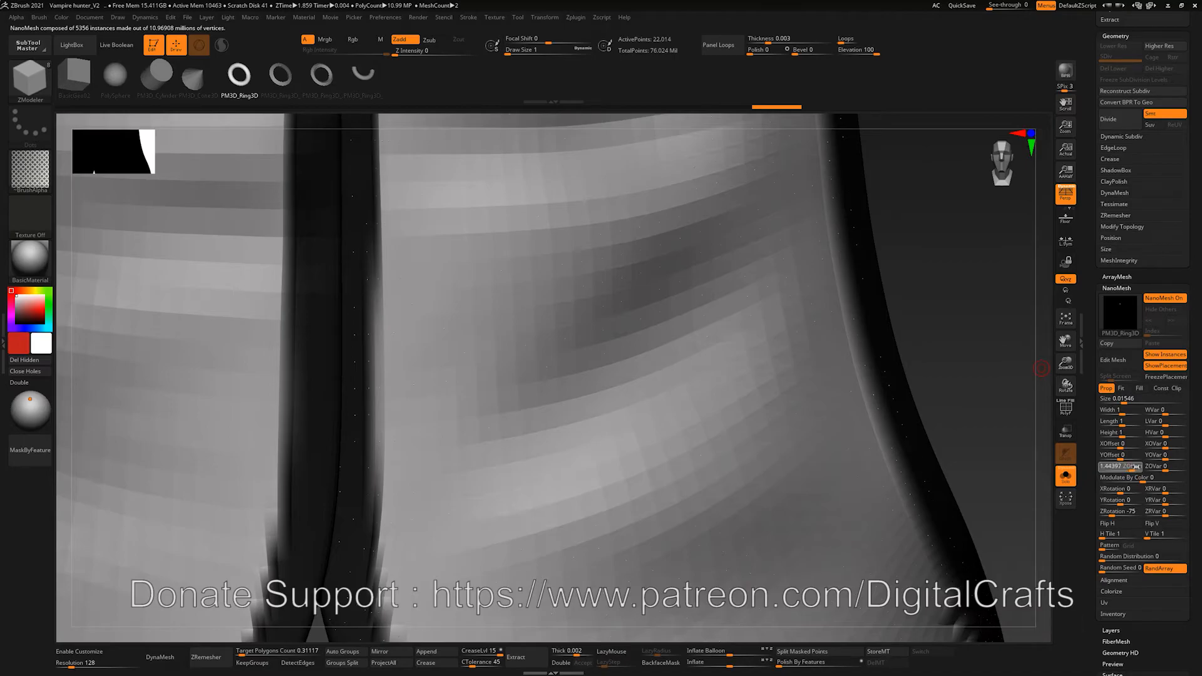
pyautogui.moveTo(1118, 400); pyautogui.dragTo(1143, 399)
pyautogui.moveTo(1125, 467); pyautogui.dragTo(1122, 470)
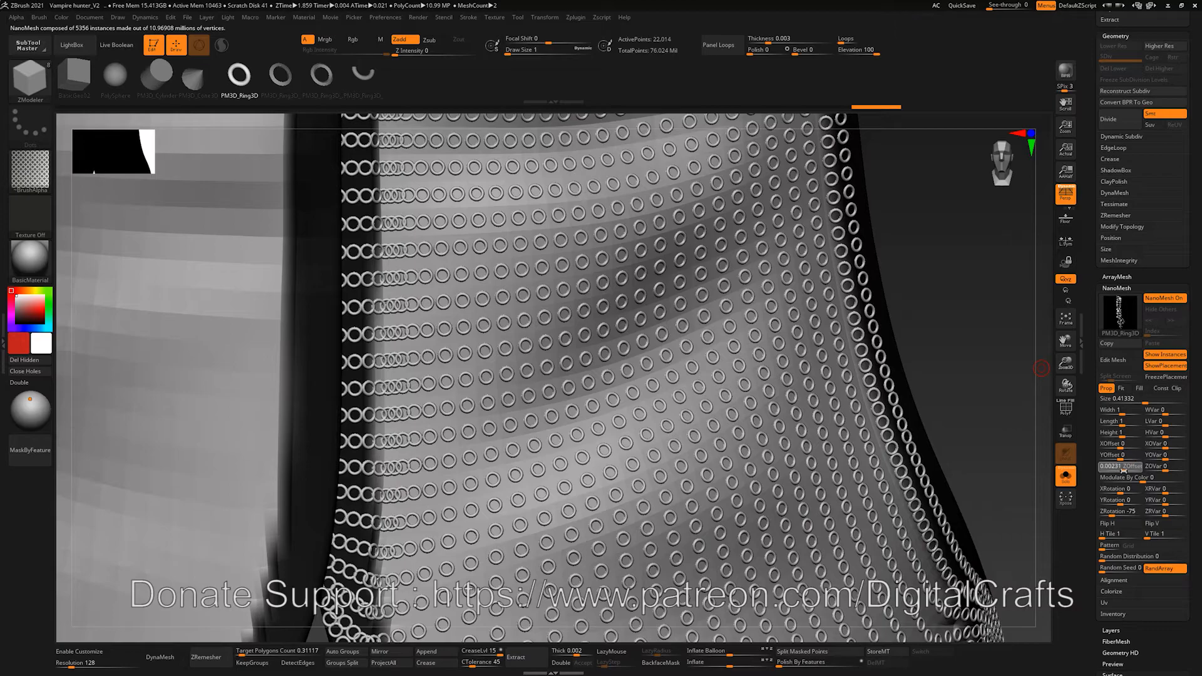
# Step: Mask the innercoat by its black polypaint colour with a tolerance of 30, and hide the mask display
pyautogui.keyDown('alt'); pyautogui.moveTo(929, 298); pyautogui.dragTo(625, 403); pyautogui.keyUp('alt')
pyautogui.moveTo(743, 387)
pyautogui.mouseDown()
pyautogui.moveTo(720, 375)
pyautogui.moveTo(701, 328)
pyautogui.moveTo(757, 397)
pyautogui.moveTo(746, 401)
pyautogui.mouseUp()
pyautogui.moveTo(1192, 515)
pyautogui.mouseDown()
pyautogui.moveTo(1188, 504)
pyautogui.moveTo(1183, 579)
pyautogui.mouseUp()
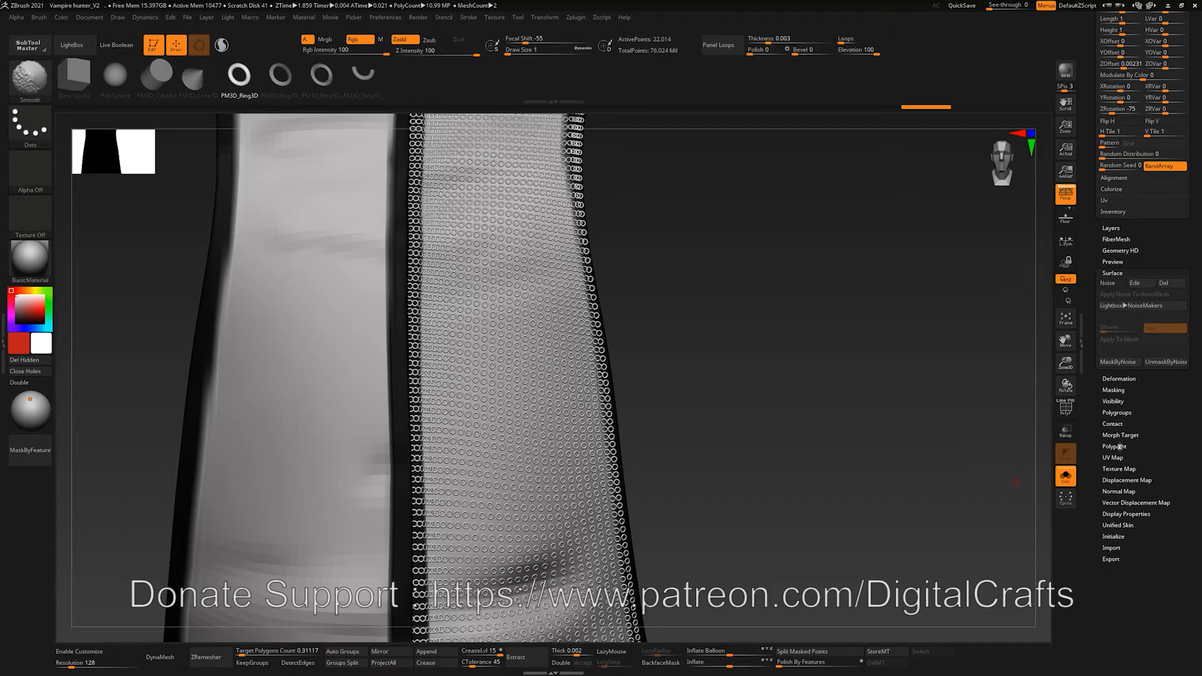
pyautogui.click(1114, 390)
pyautogui.click(1134, 578)
pyautogui.keyDown('alt'); pyautogui.moveTo(964, 438); pyautogui.dragTo(1134, 440); pyautogui.keyUp('alt')
pyautogui.click(954, 384)
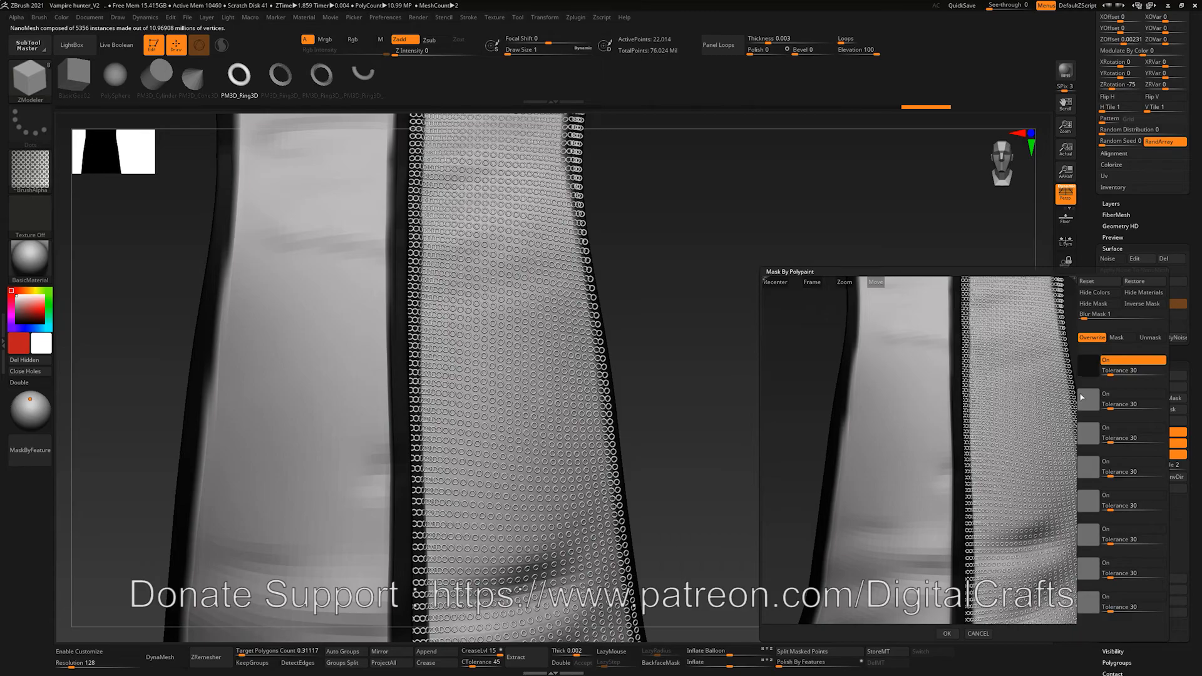
pyautogui.click(946, 634)
pyautogui.moveTo(703, 402); pyautogui.dragTo(482, 348)
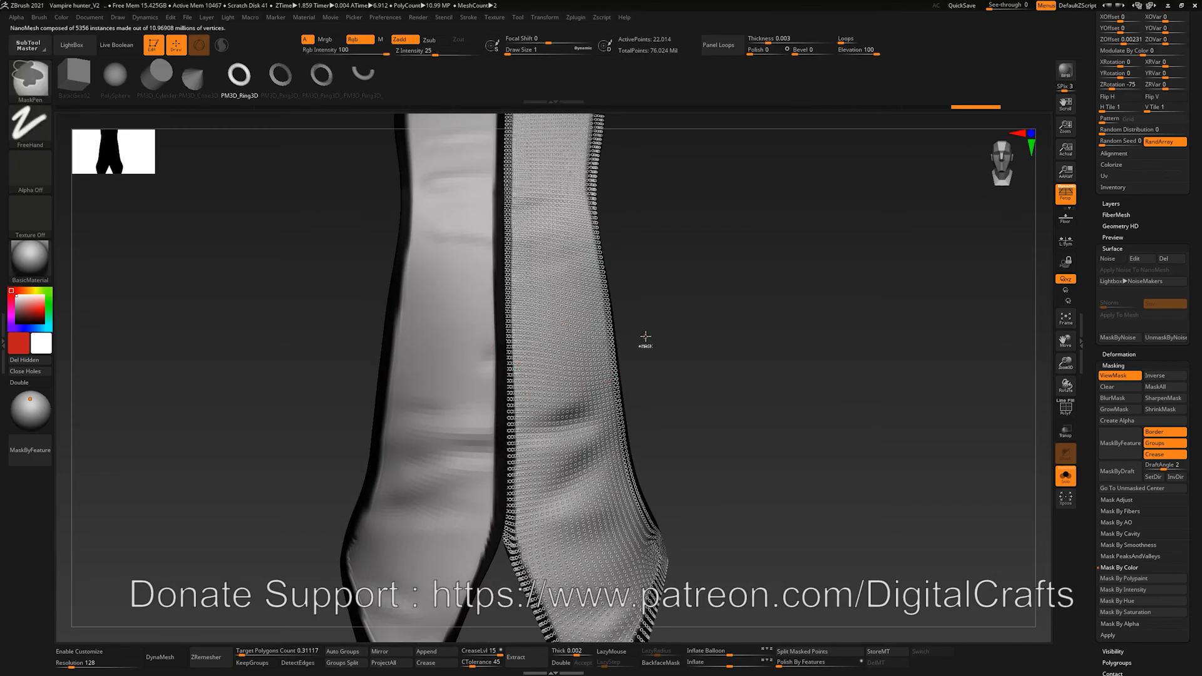
pyautogui.hotkey('ctrl', 'h')
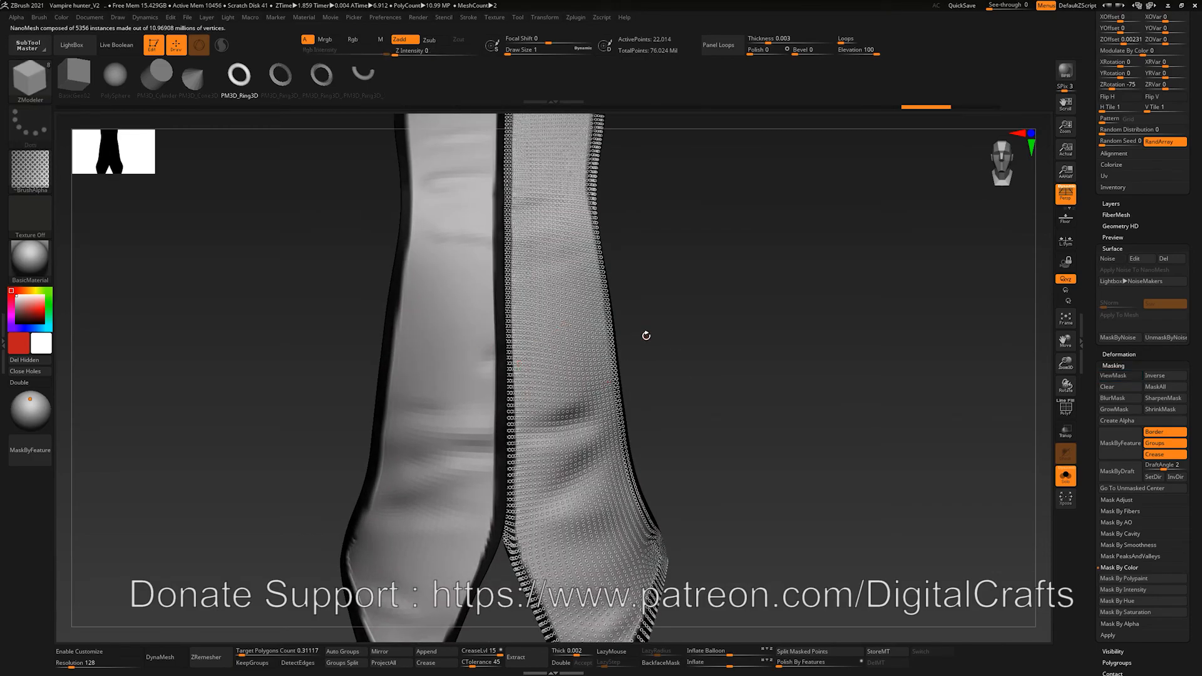